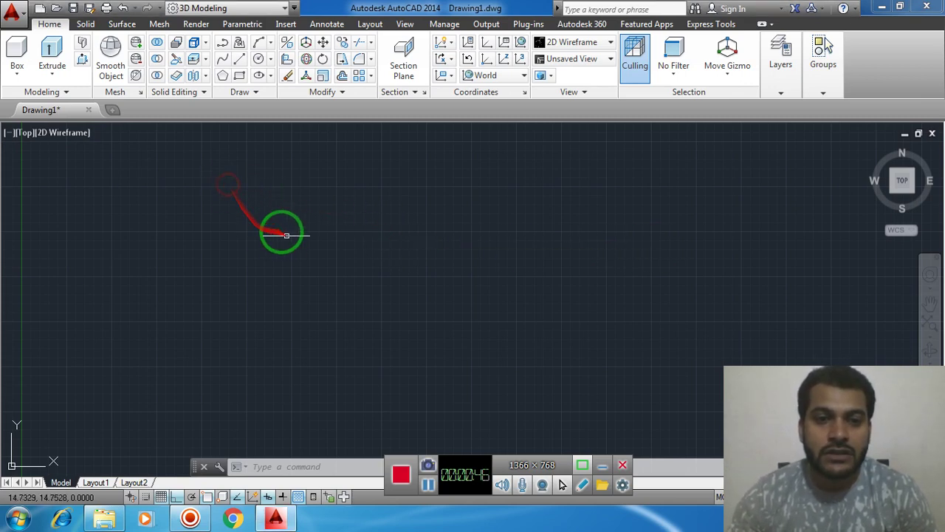
- Switch to the Drafting & Annotation workspace and dismiss the error panel
{"action": "left_click", "coordinate": [226, 184]}
{"action": "left_click", "coordinate": [801, 375]}
{"action": "left_click", "coordinate": [180, 165]}
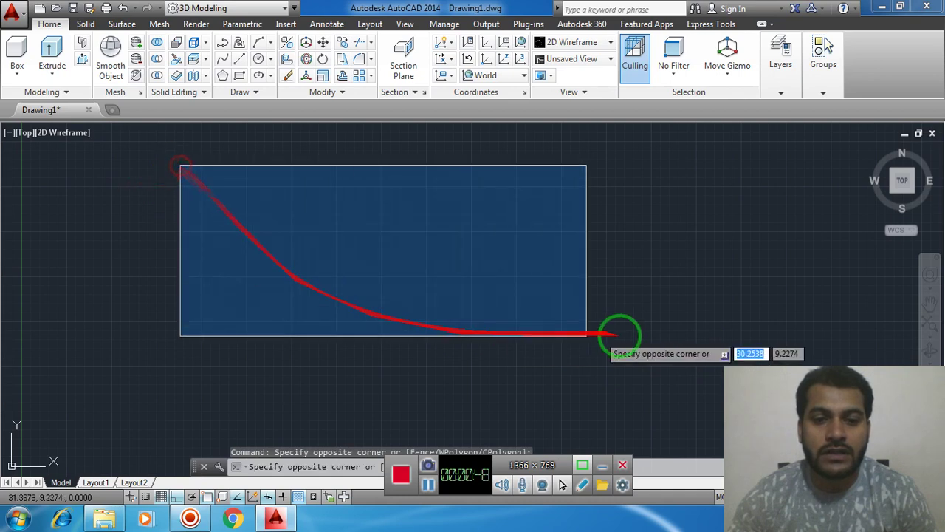
{"action": "left_click", "coordinate": [620, 335]}
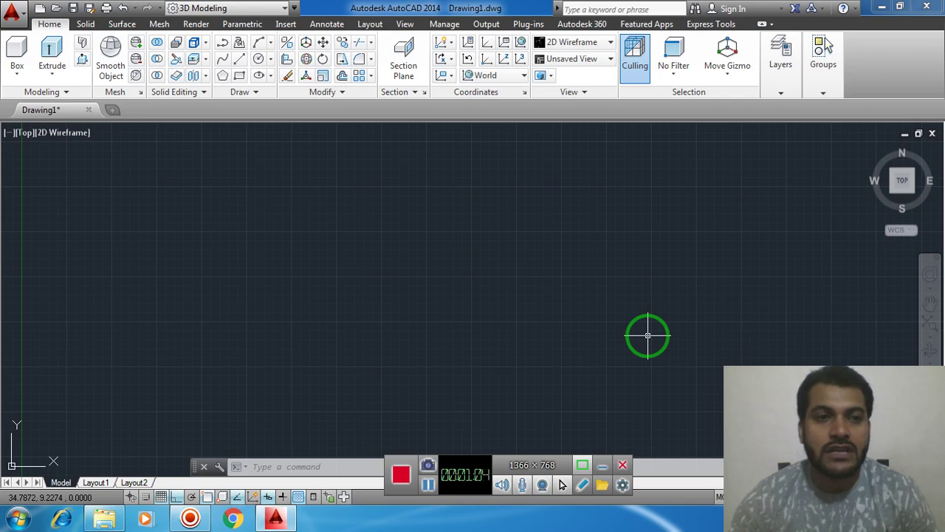
{"action": "left_click", "coordinate": [289, 154]}
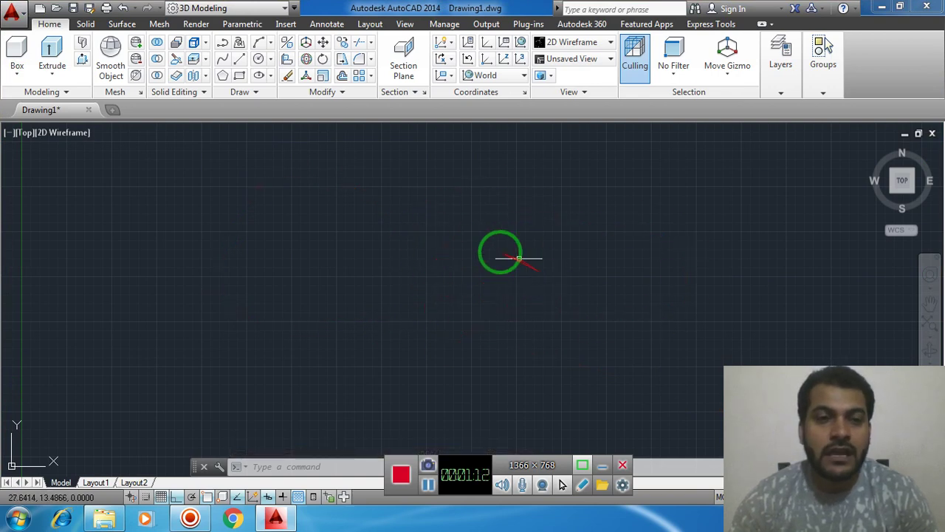
{"action": "left_click", "coordinate": [284, 8]}
{"action": "left_click", "coordinate": [222, 24]}
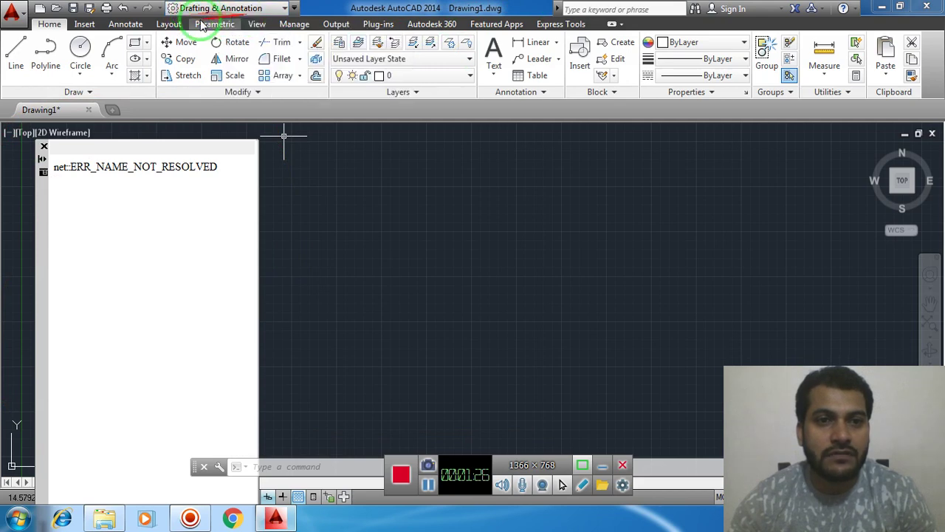
{"action": "left_click", "coordinate": [44, 148]}
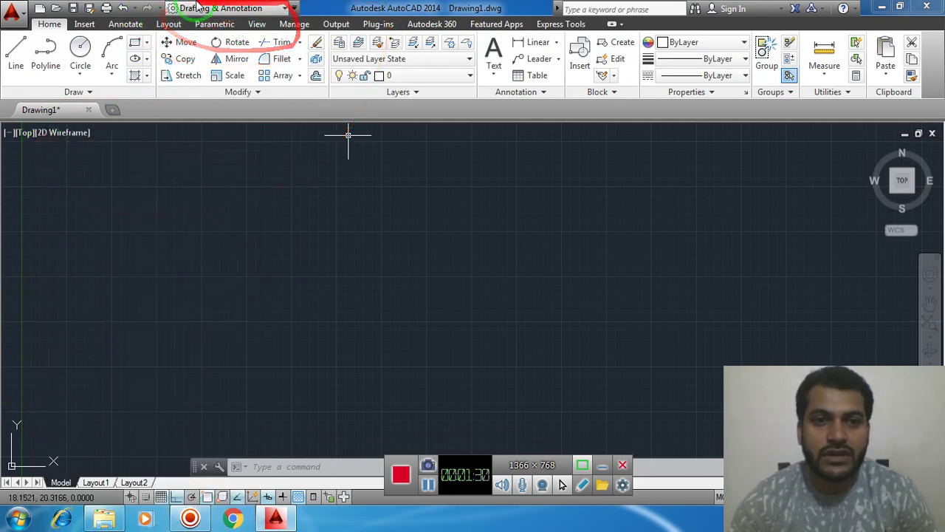
- Switch back to the 3D Modeling workspace
{"action": "left_click", "coordinate": [206, 186]}
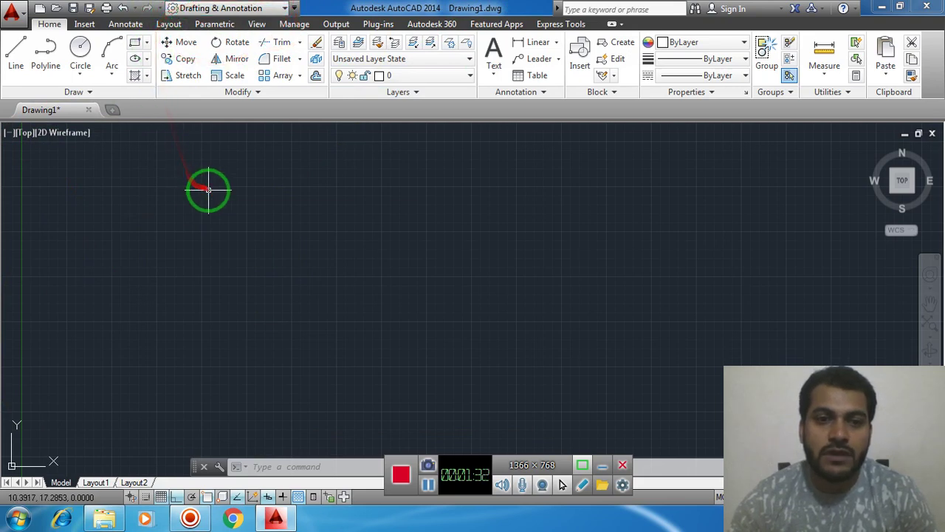
{"action": "left_click", "coordinate": [485, 334]}
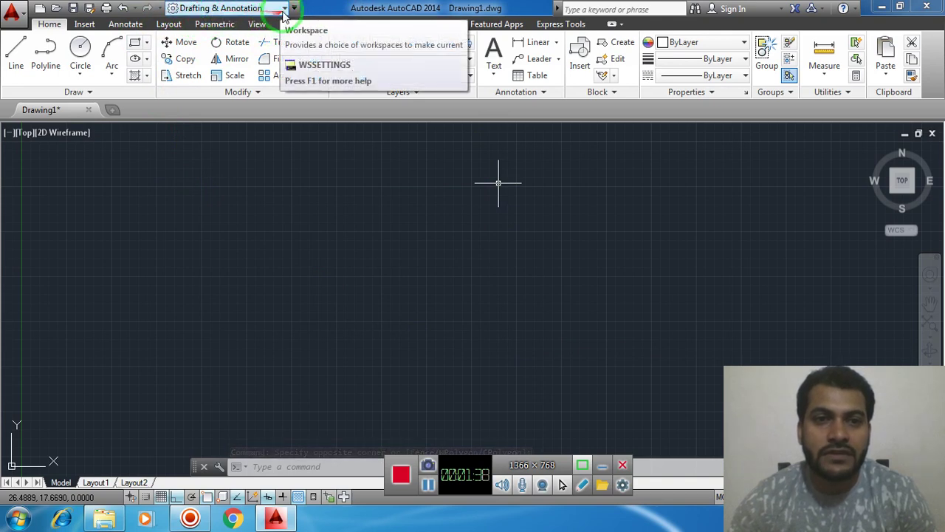
{"action": "left_click", "coordinate": [287, 9]}
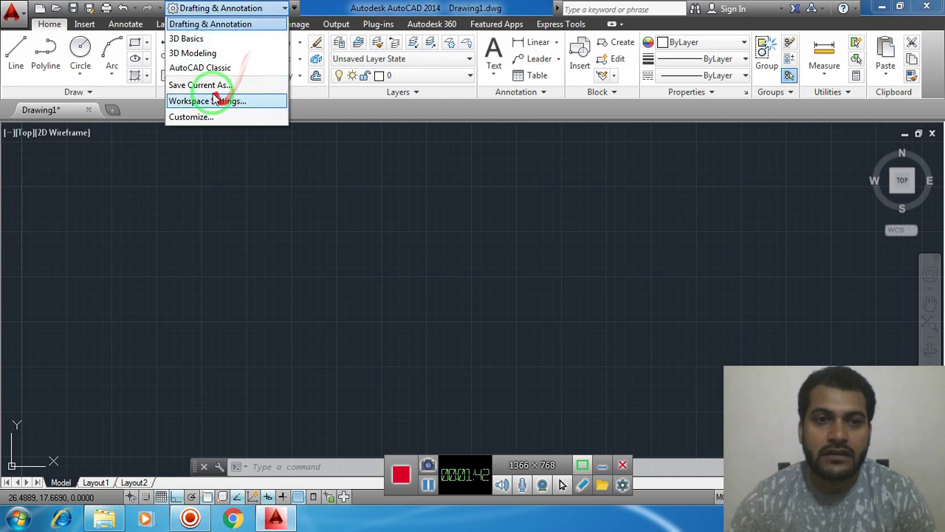
{"action": "left_click", "coordinate": [213, 54]}
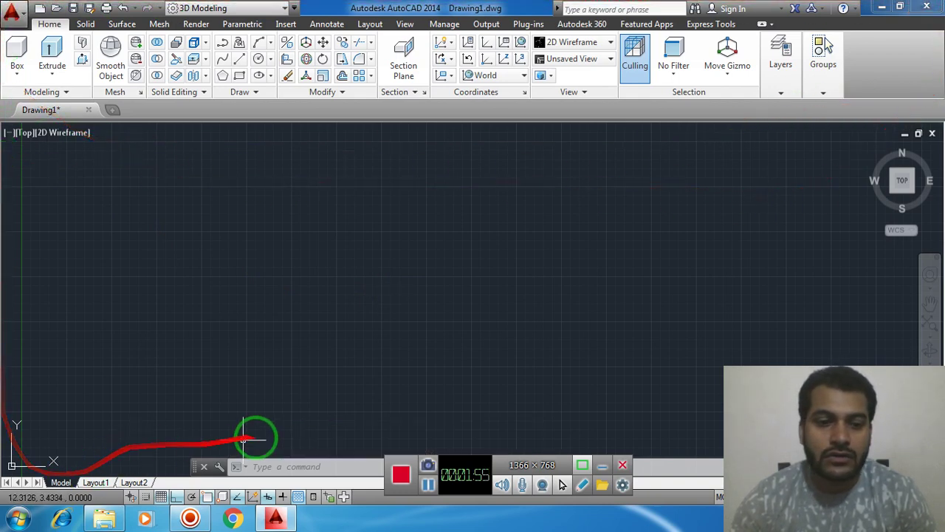
- Check the preset view list without changing the view, then cancel the stray selection
{"action": "left_click", "coordinate": [315, 220]}
{"action": "left_click", "coordinate": [529, 360]}
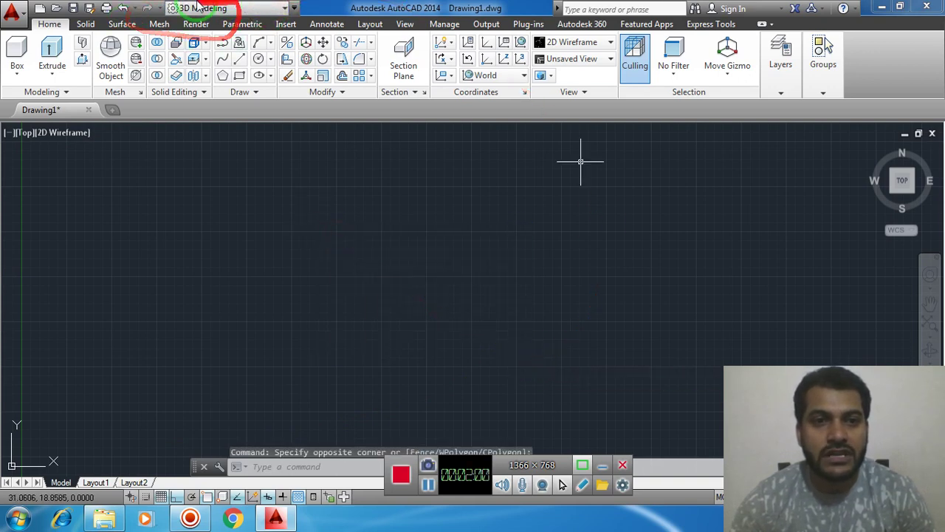
{"action": "left_click", "coordinate": [319, 193]}
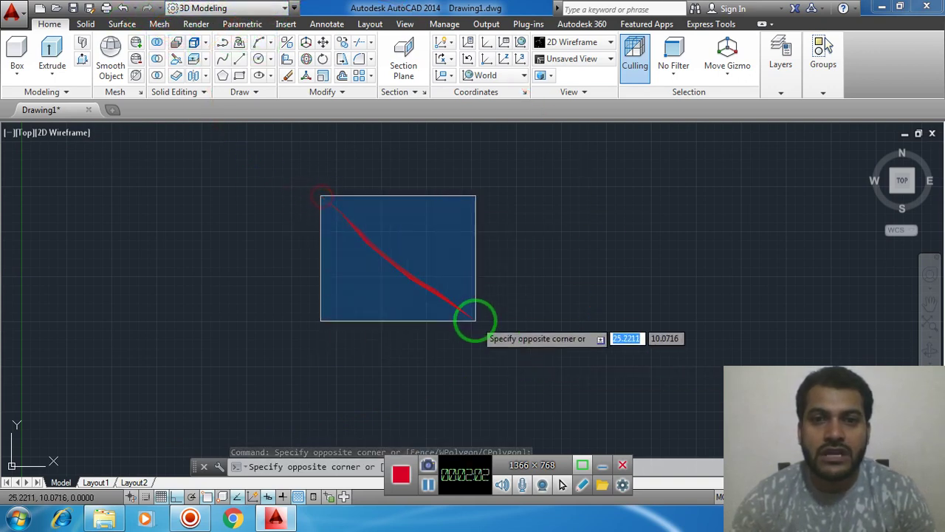
{"action": "left_click", "coordinate": [476, 320]}
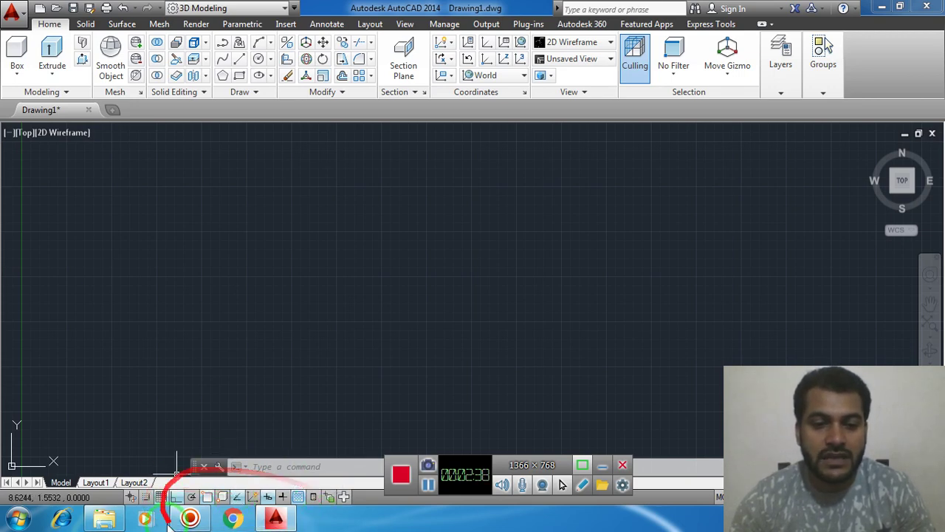
{"action": "left_click", "coordinate": [375, 200]}
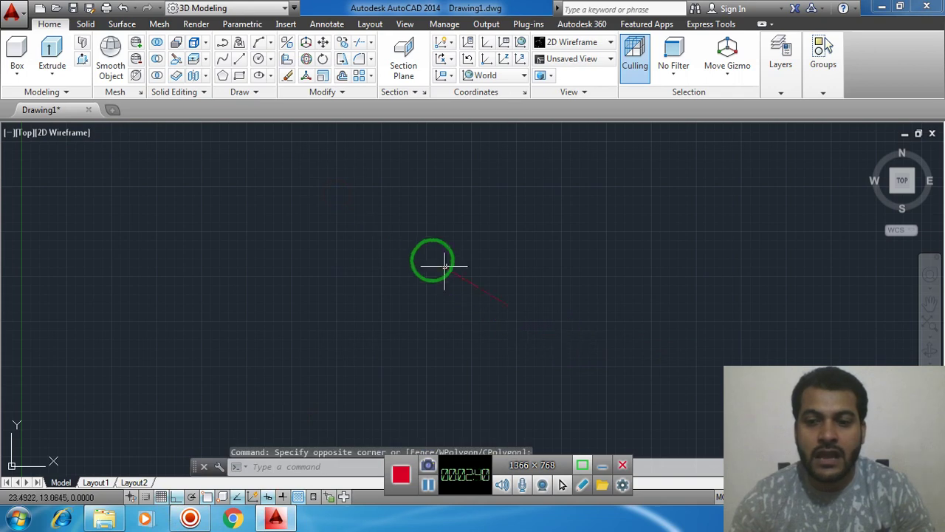
{"action": "left_click", "coordinate": [632, 360]}
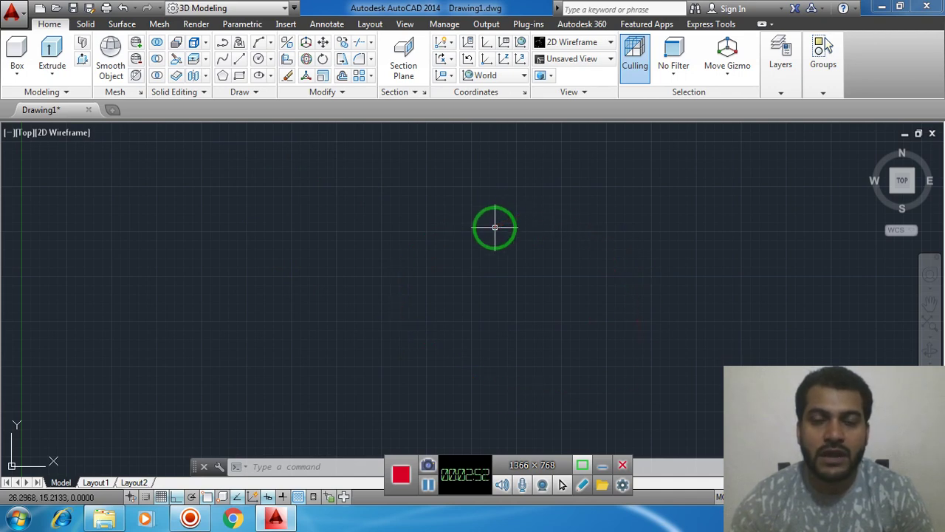
{"action": "left_click", "coordinate": [337, 200]}
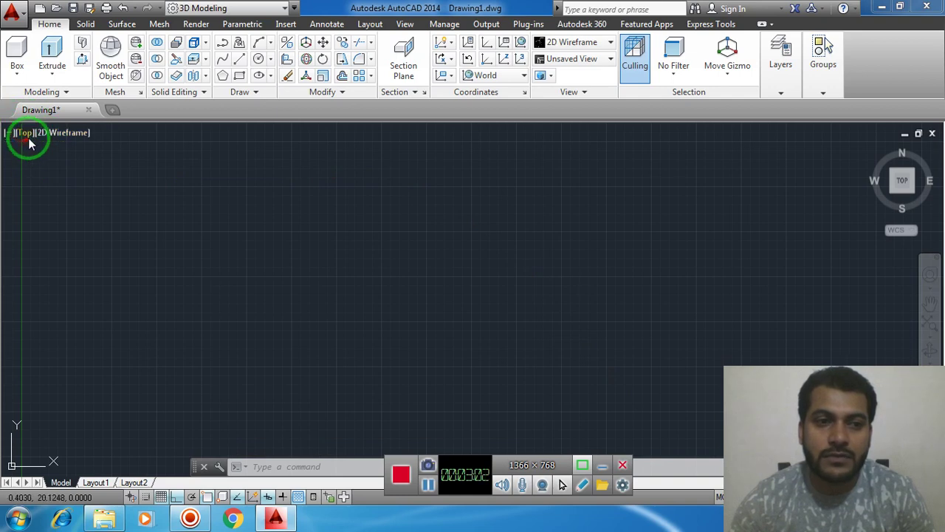
{"action": "left_click", "coordinate": [27, 134]}
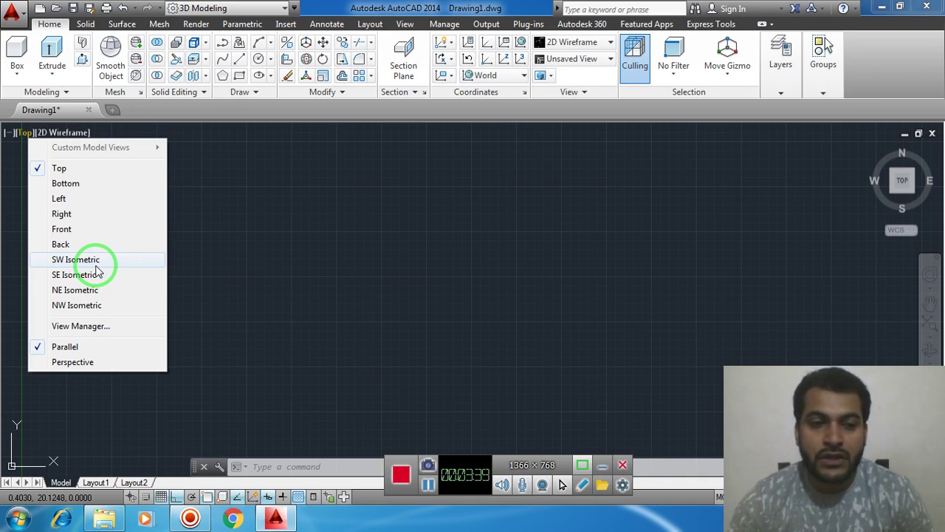
{"action": "left_click", "coordinate": [225, 236]}
{"action": "left_click", "coordinate": [325, 336]}
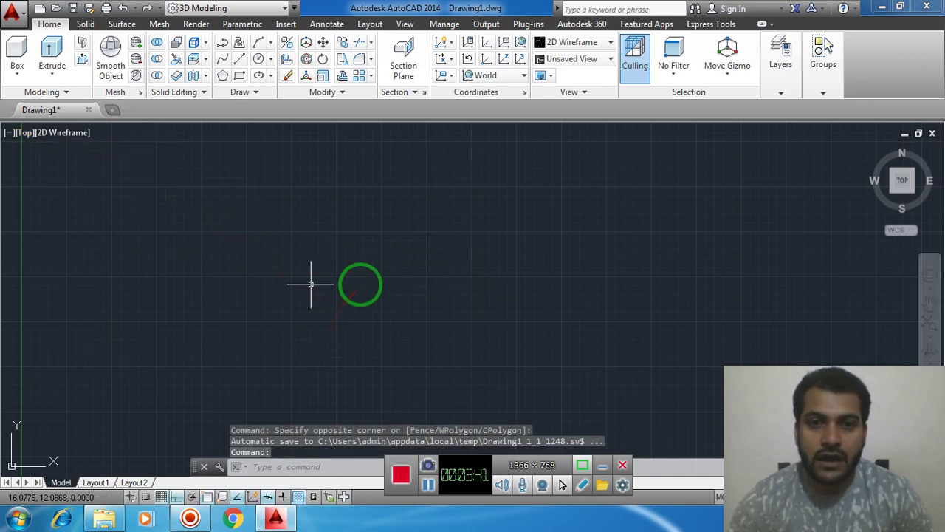
{"action": "left_click", "coordinate": [380, 333]}
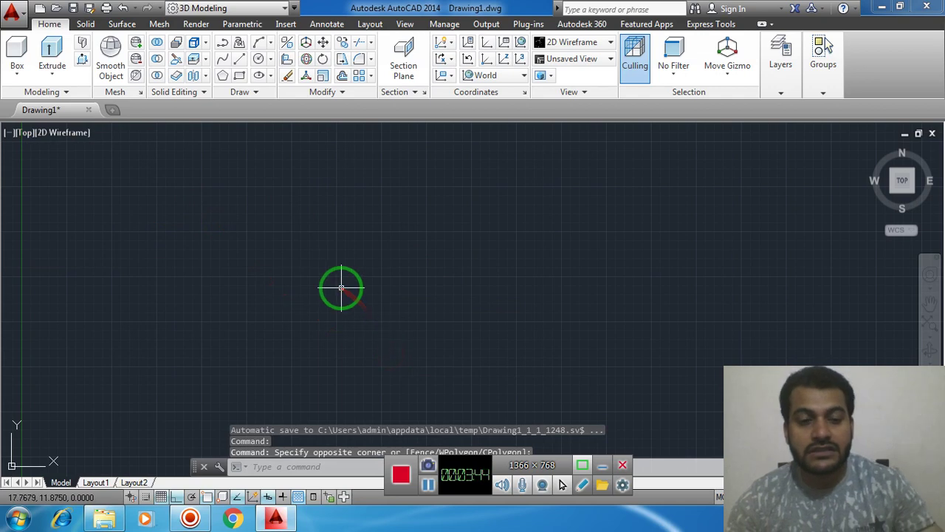
{"action": "key", "text": "Escape"}
{"action": "key", "text": "Escape"}
{"action": "key", "text": "Escape"}
{"action": "type", "text": "limit"}
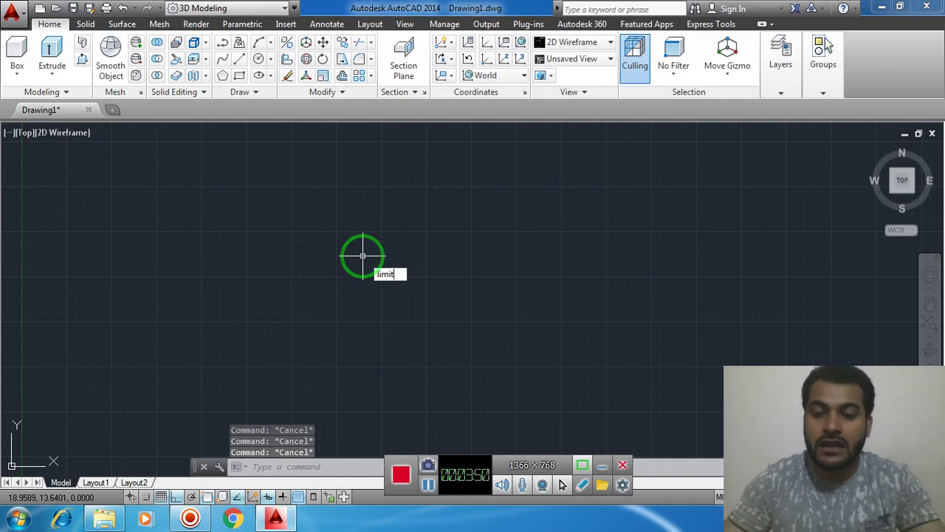
- Set the drawing limits from 0,0 to 500,500
{"action": "type", "text": "s"}
{"action": "key", "text": "Return"}
{"action": "type", "text": "5"}
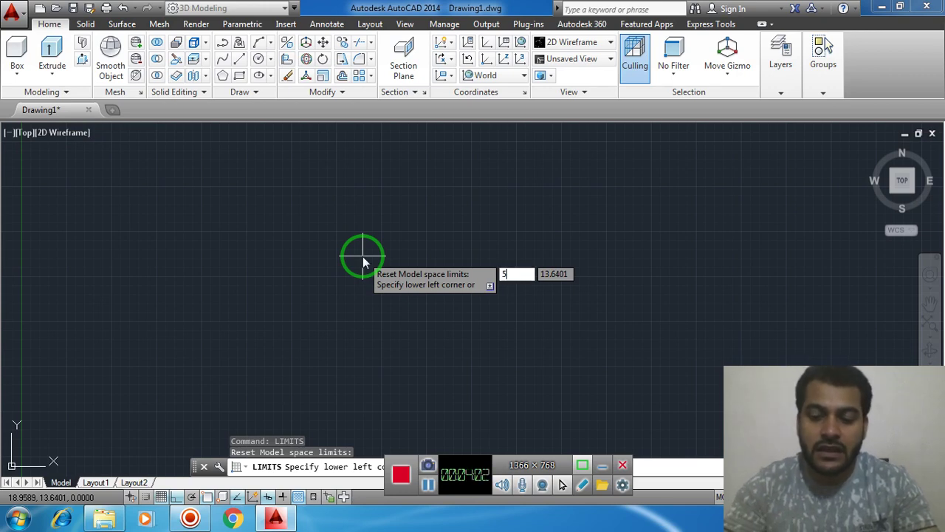
{"action": "key", "text": "BackSpace"}
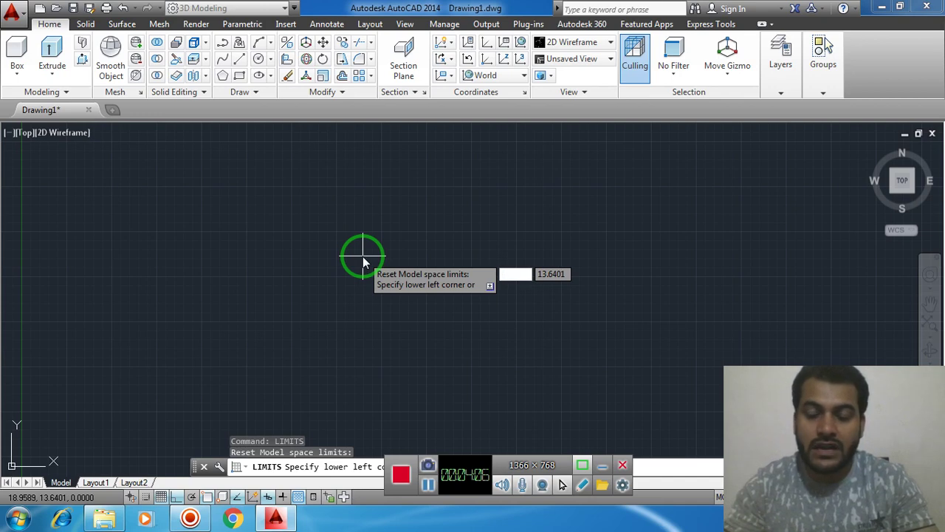
{"action": "type", "text": "0,0"}
{"action": "key", "text": "Return"}
{"action": "type", "text": "500"}
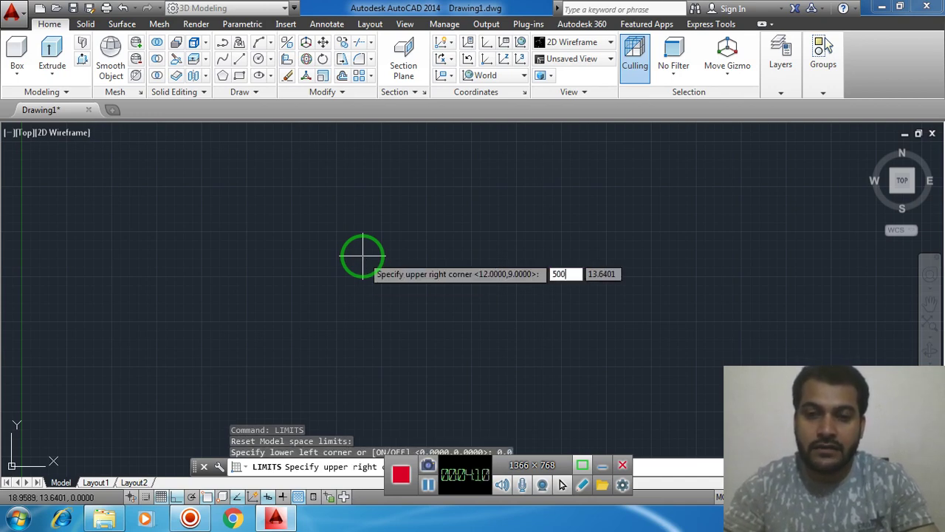
{"action": "key", "text": "Return"}
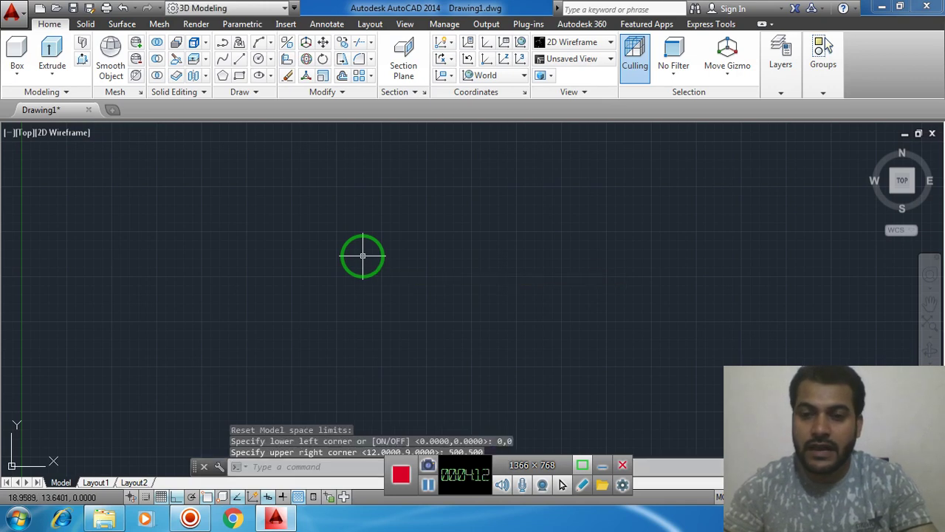
- Zoom All to show the full limits and pan the grid left
{"action": "type", "text": "z"}
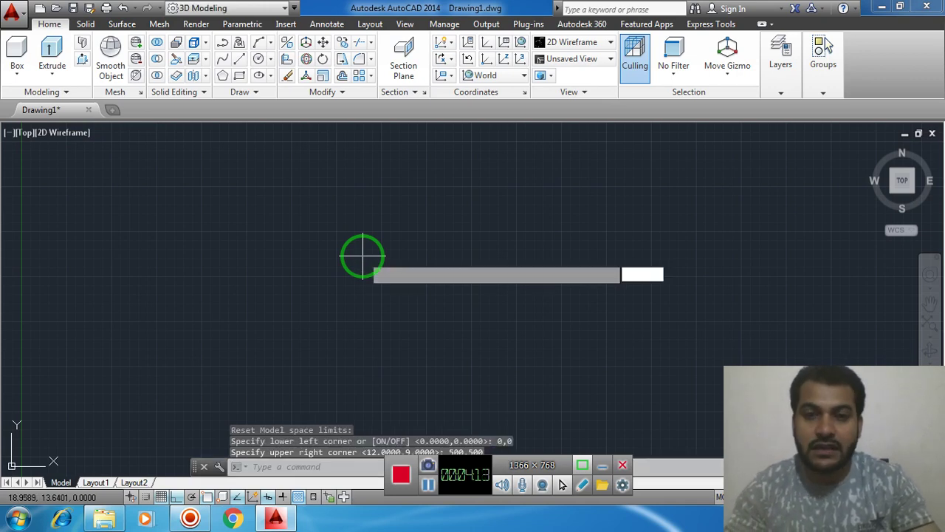
{"action": "key", "text": "Return"}
{"action": "type", "text": "a"}
{"action": "key", "text": "Return"}
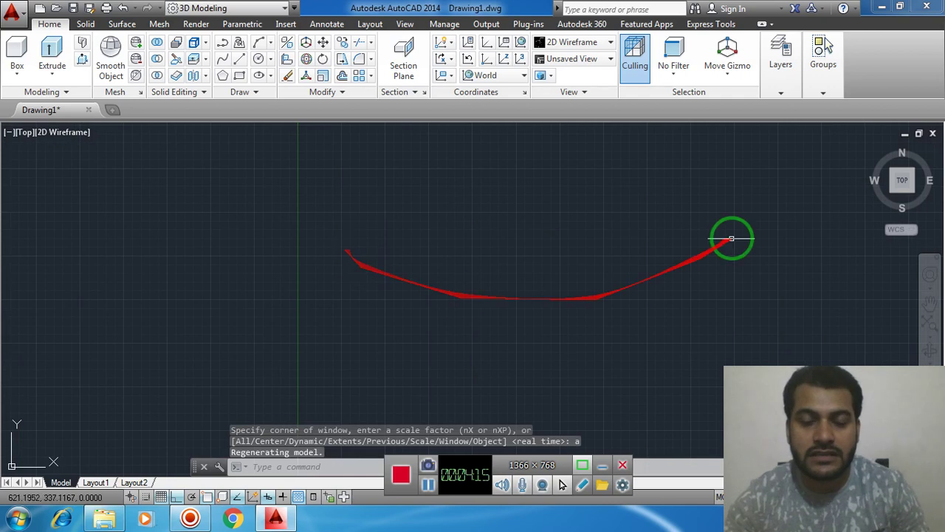
{"action": "middle_click_drag", "start_coordinate": [730, 236], "coordinate": [496, 270]}
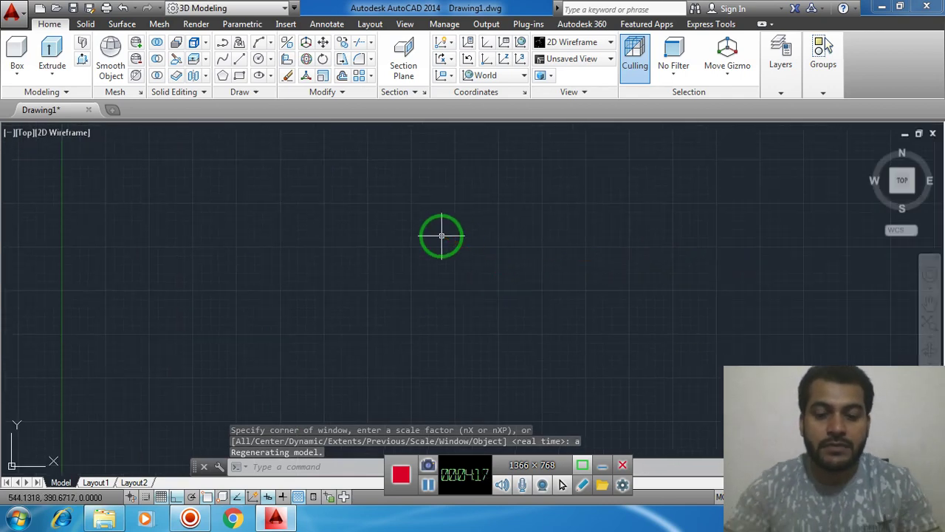
{"action": "type", "text": "ut"}
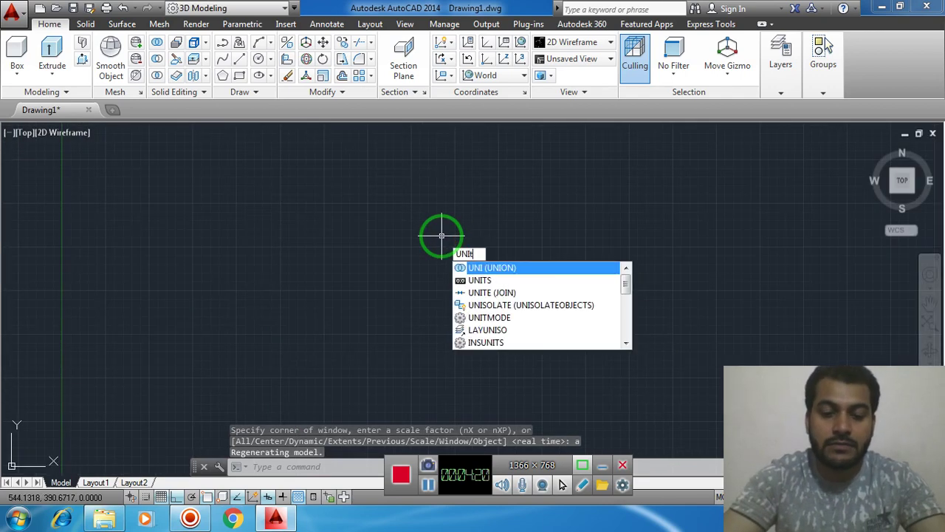
{"action": "type", "text": "s"}
- Set length precision 0.00, insertion scale Millimeters and angle precision 0.0 in Drawing Units
{"action": "key", "text": "Return"}
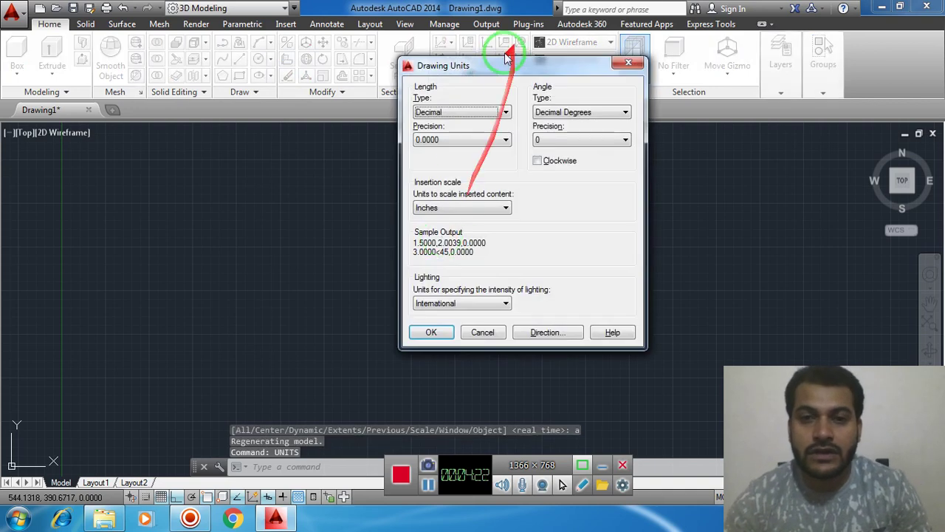
{"action": "left_click", "coordinate": [455, 148]}
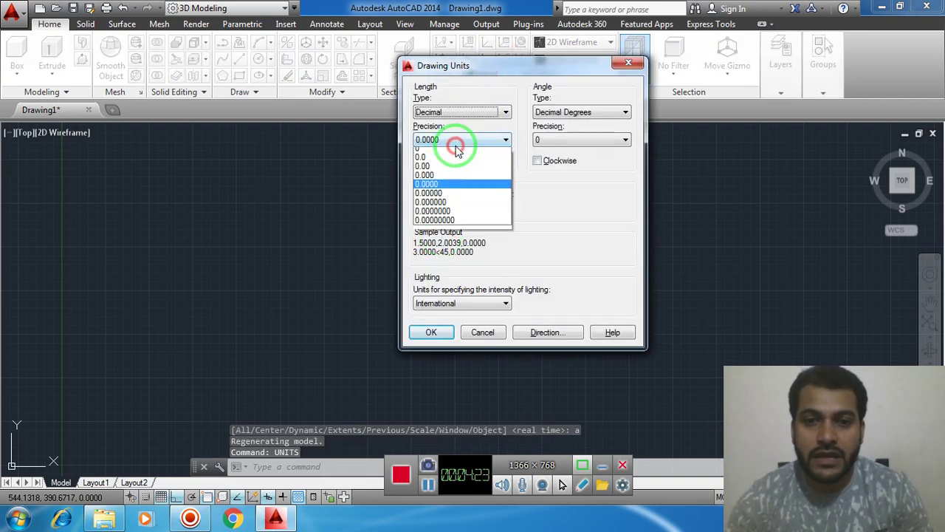
{"action": "left_click", "coordinate": [424, 165]}
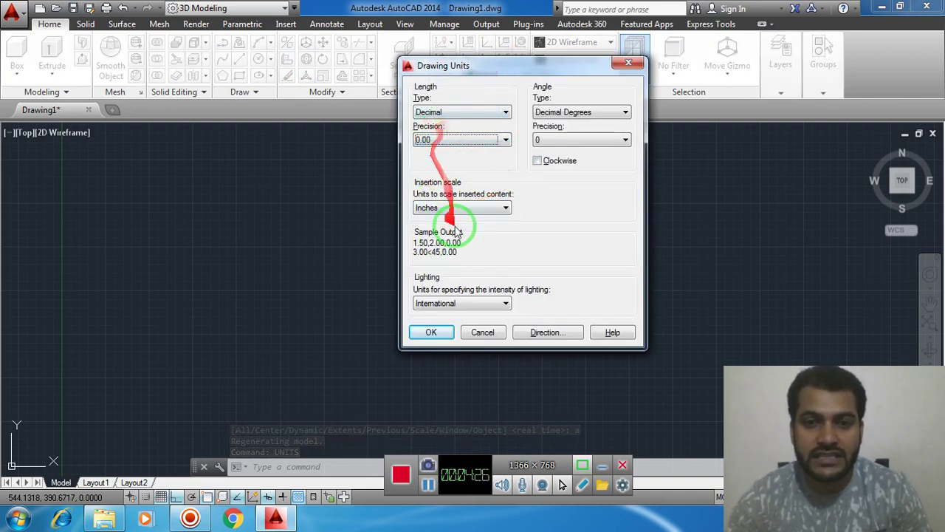
{"action": "left_click", "coordinate": [451, 207]}
{"action": "left_click", "coordinate": [432, 256]}
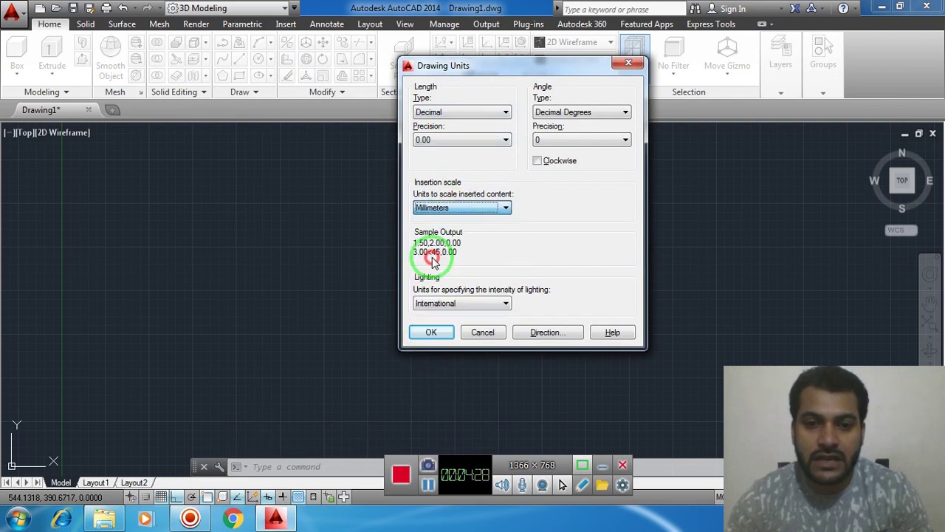
{"action": "left_click", "coordinate": [570, 148]}
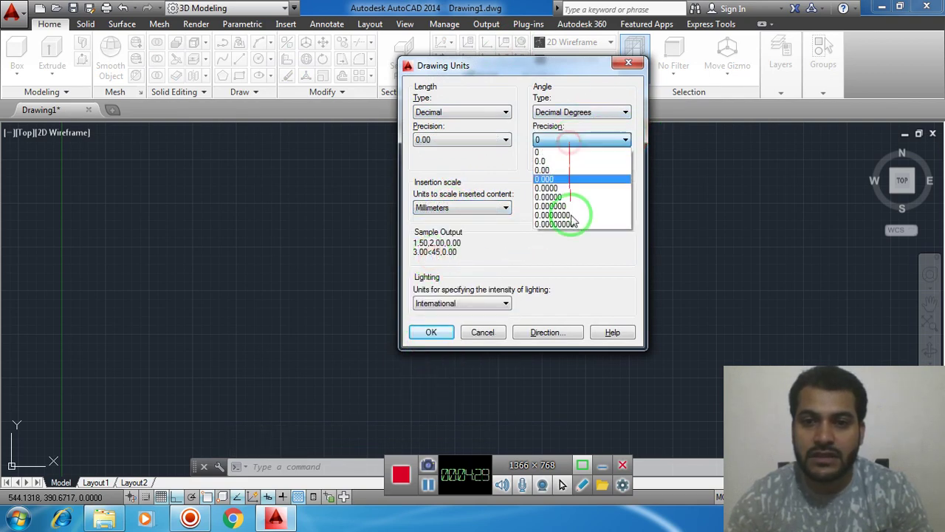
{"action": "left_click", "coordinate": [563, 161]}
{"action": "left_click", "coordinate": [432, 332]}
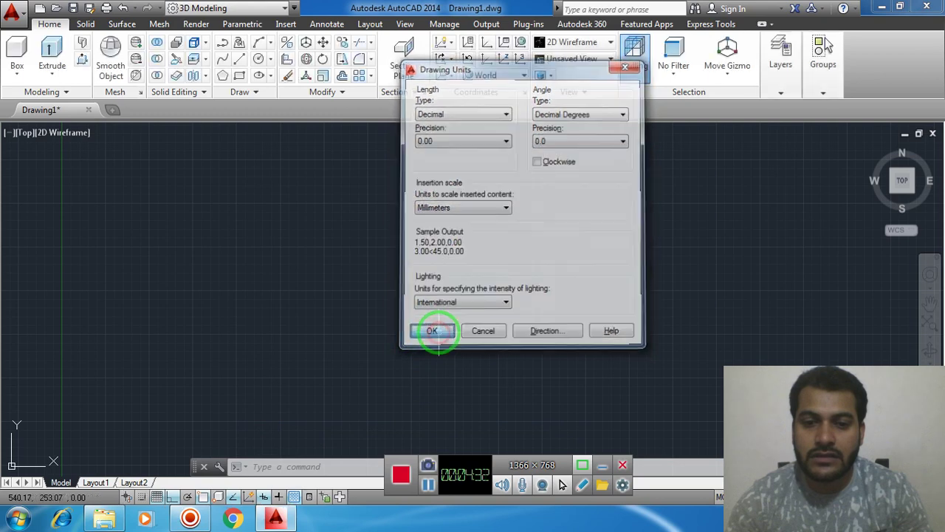
{"action": "left_click", "coordinate": [427, 235]}
{"action": "left_click", "coordinate": [594, 347]}
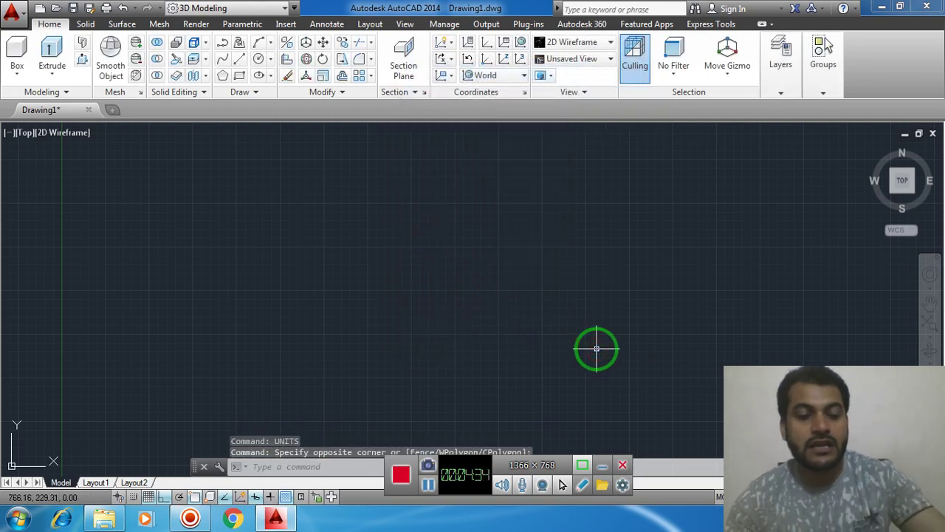
- Switch to the SW Isometric view and pan so the origin sits lower left
{"action": "key", "text": "Escape"}
{"action": "left_click", "coordinate": [369, 207]}
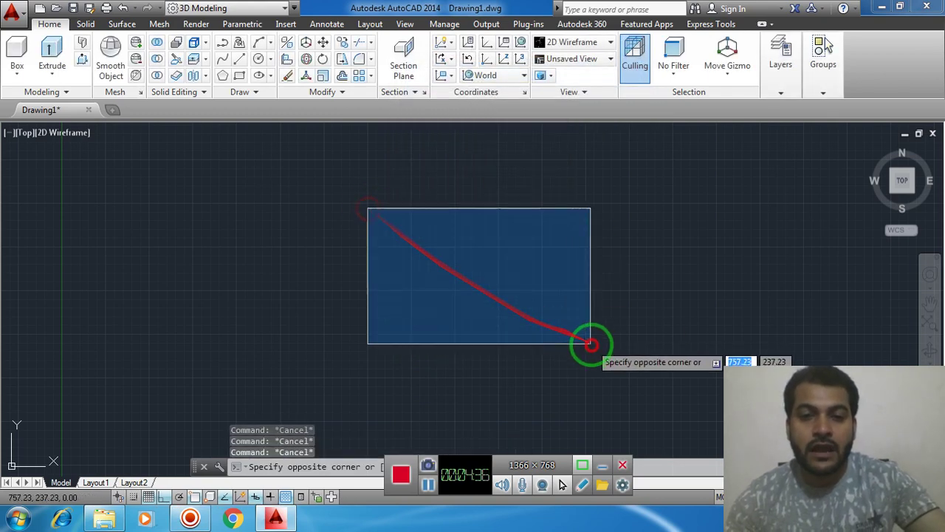
{"action": "key", "text": "Escape"}
{"action": "key", "text": "Escape"}
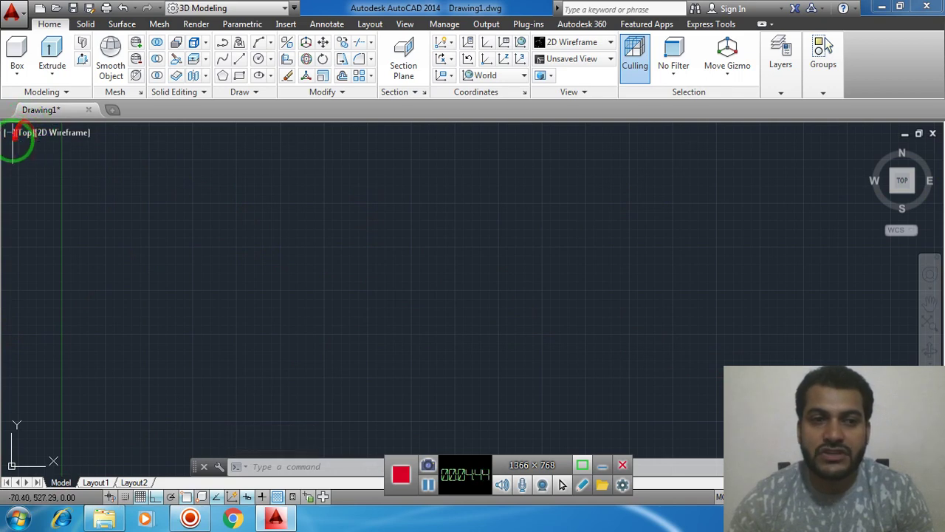
{"action": "left_click", "coordinate": [26, 134]}
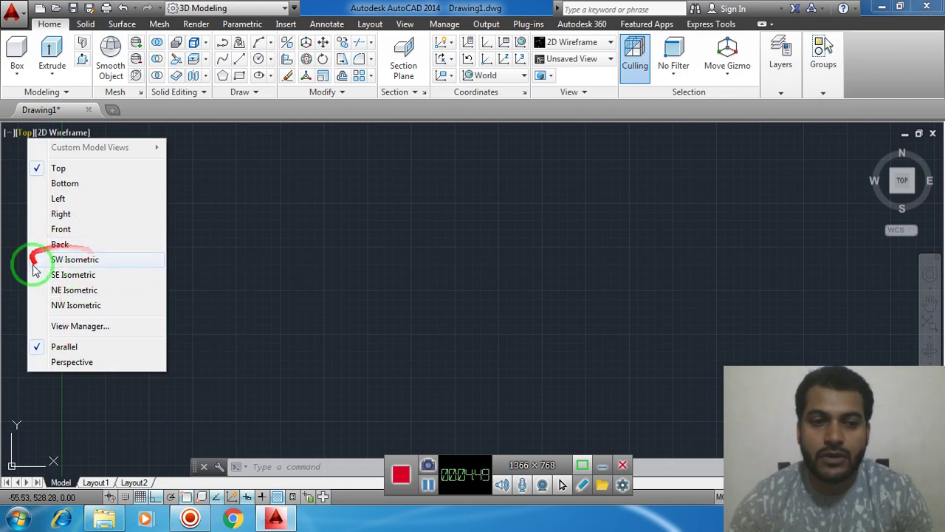
{"action": "left_click", "coordinate": [98, 260]}
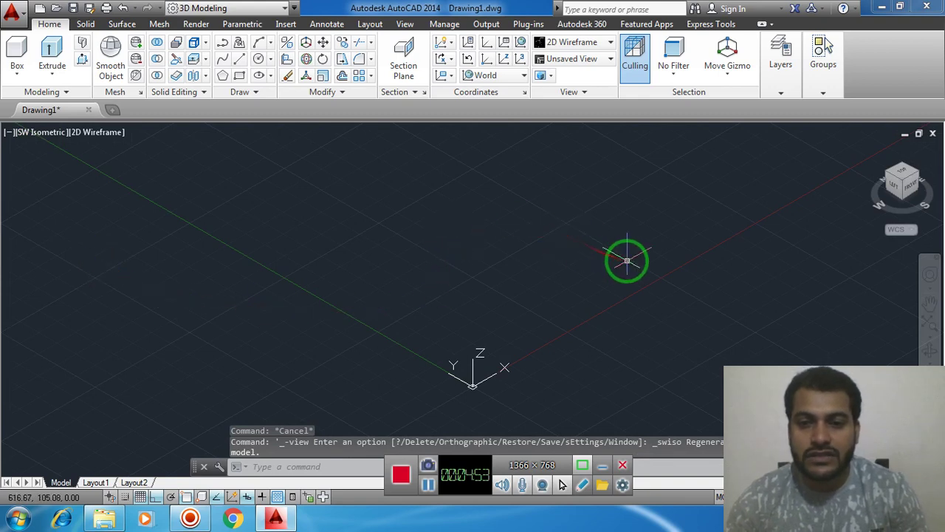
{"action": "middle_click_drag", "start_coordinate": [625, 259], "coordinate": [312, 293]}
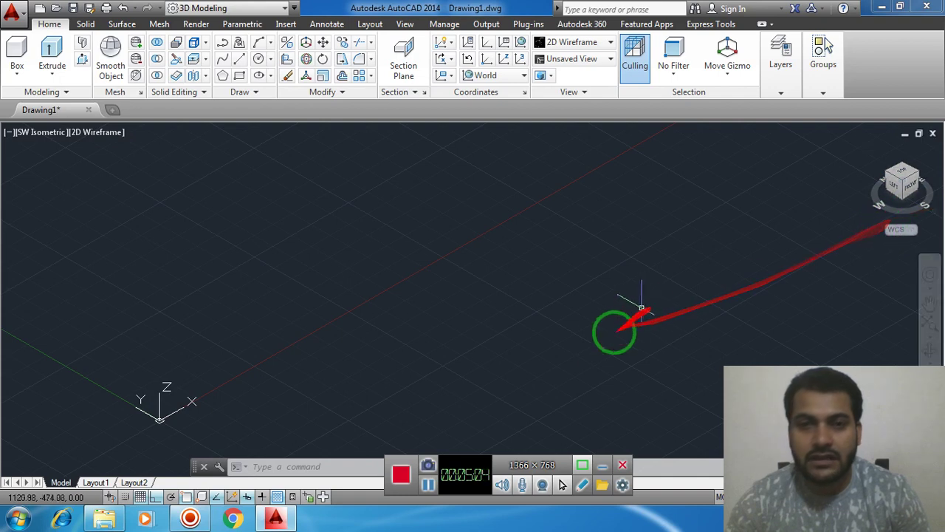
- Click and drag around the isometric viewport, leaving the drawing unchanged
{"action": "left_click", "coordinate": [296, 211]}
{"action": "left_click", "coordinate": [603, 376]}
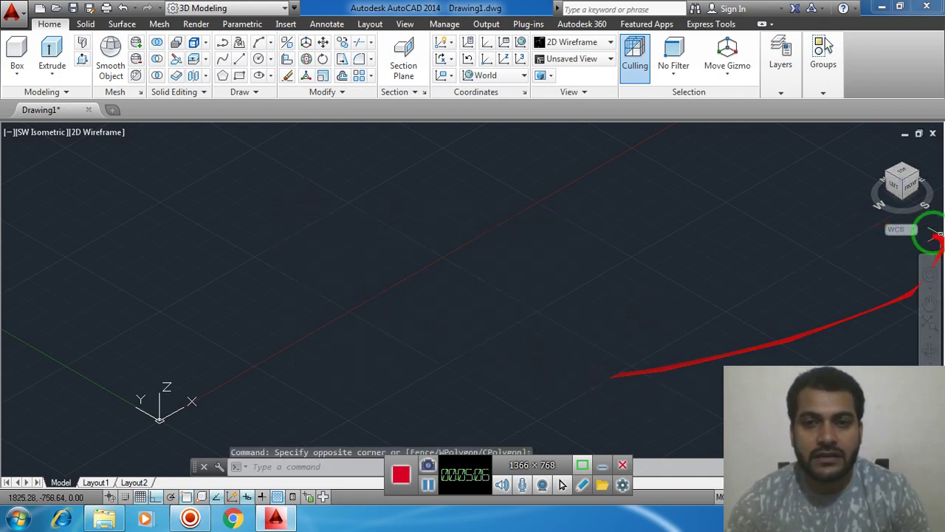
{"action": "left_click", "coordinate": [586, 333]}
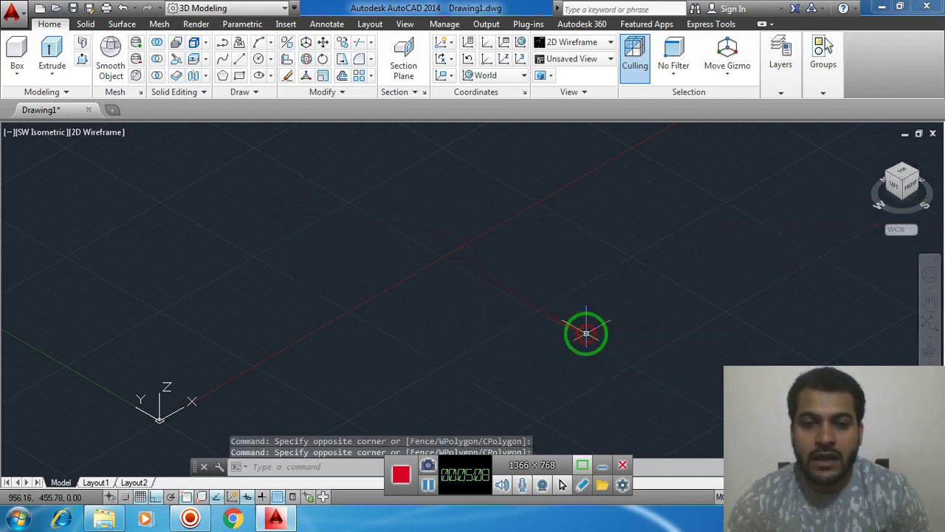
{"action": "left_click", "coordinate": [393, 220]}
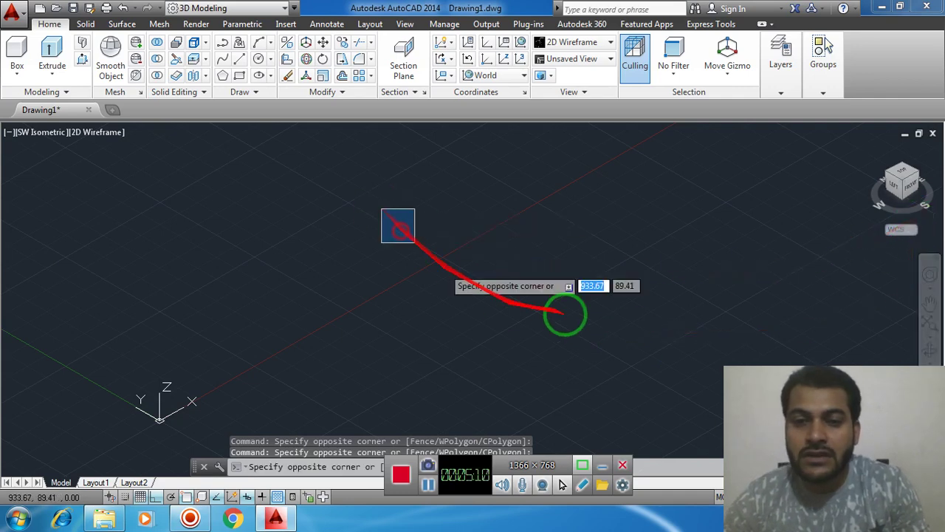
{"action": "left_click", "coordinate": [583, 314]}
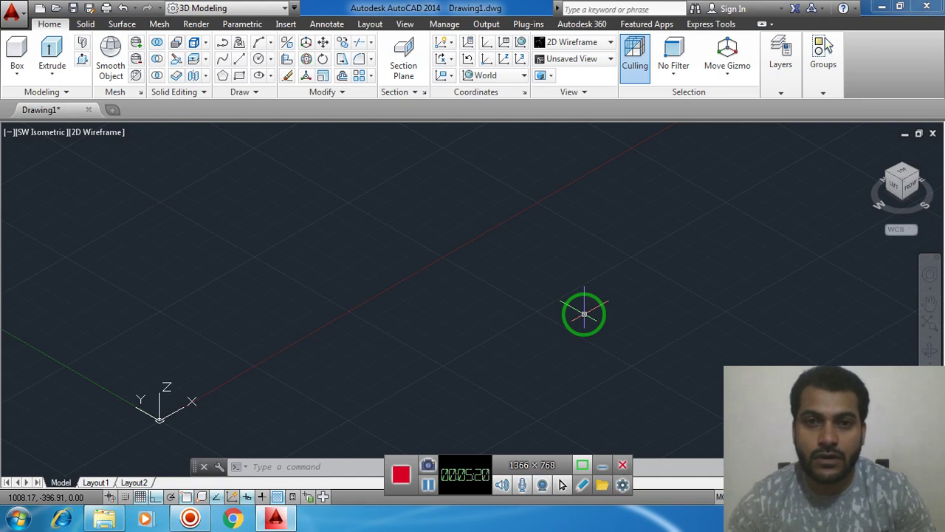
{"action": "left_click", "coordinate": [374, 207]}
{"action": "left_click", "coordinate": [546, 299]}
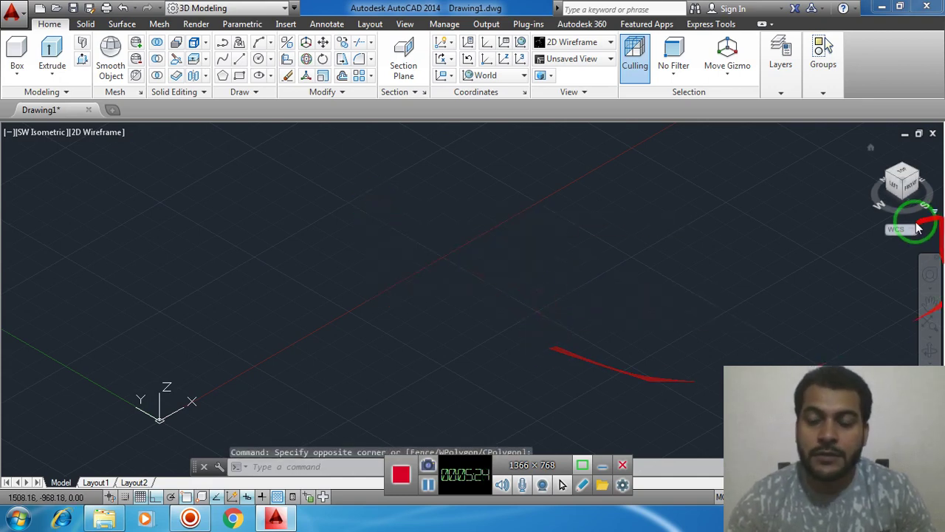
{"action": "left_click_drag", "start_coordinate": [872, 147], "coordinate": [930, 230]}
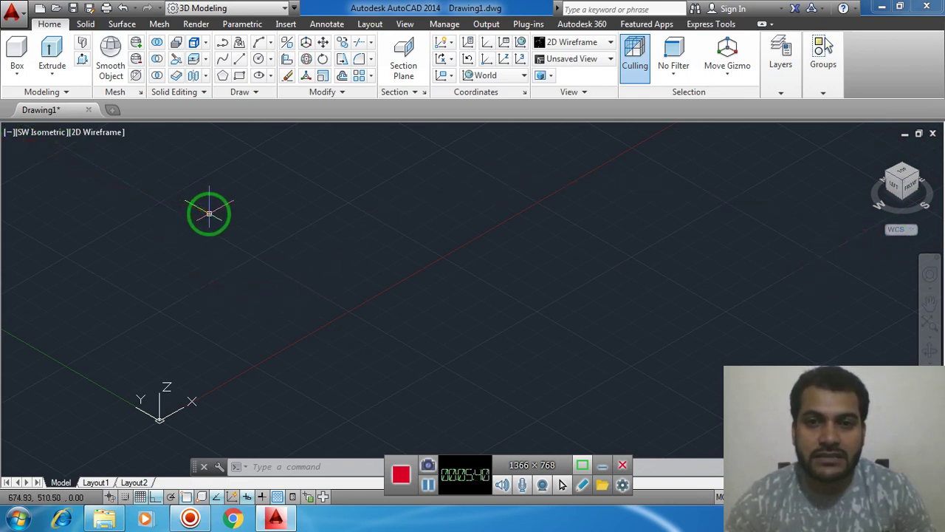
- Look through the visual styles list, keeping 2D Wireframe unchanged
{"action": "left_click", "coordinate": [104, 137]}
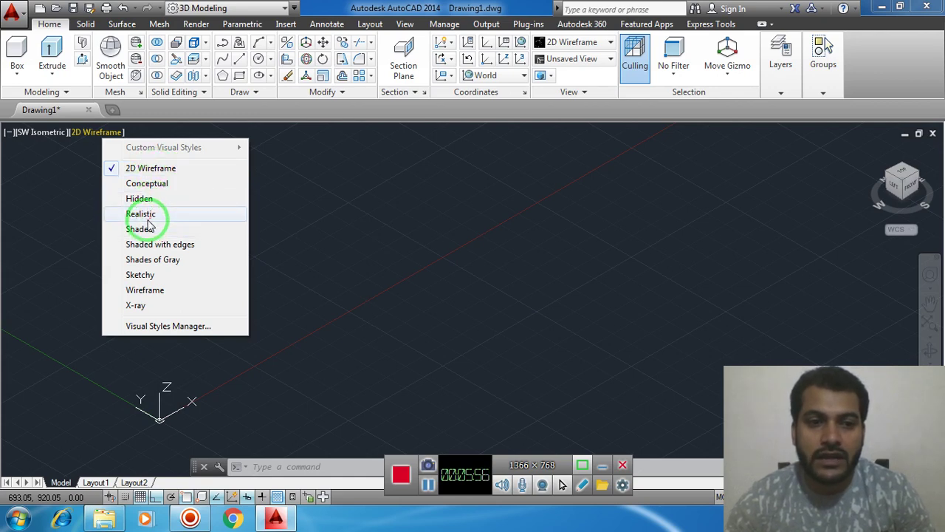
{"action": "left_click", "coordinate": [322, 209]}
{"action": "left_click", "coordinate": [421, 263]}
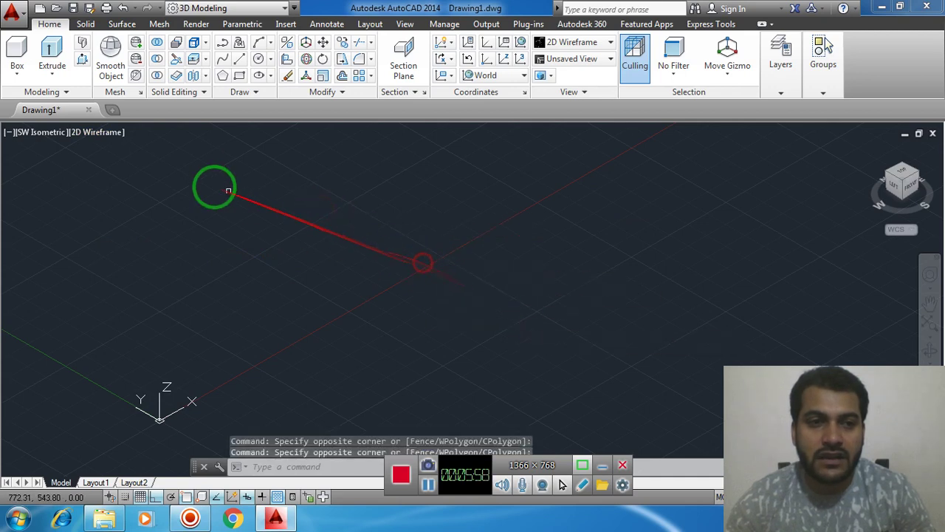
{"action": "left_click", "coordinate": [17, 80]}
{"action": "left_click", "coordinate": [23, 124]}
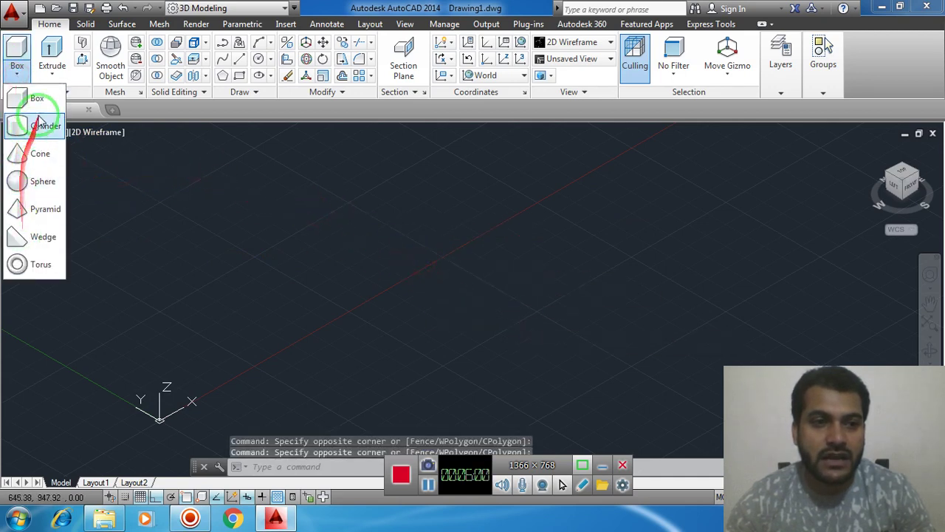
- Draw a box solid from two picked base corners and a picked height
{"action": "left_click", "coordinate": [19, 70]}
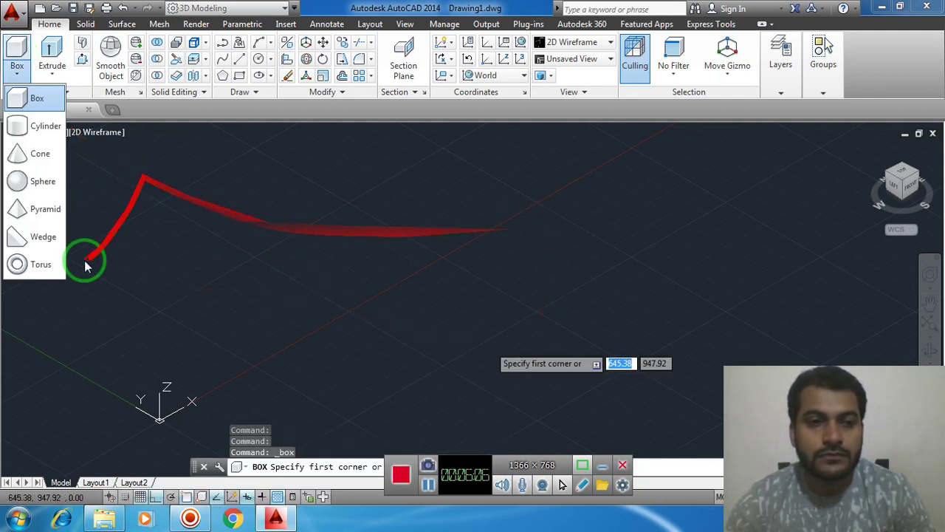
{"action": "left_click", "coordinate": [37, 98]}
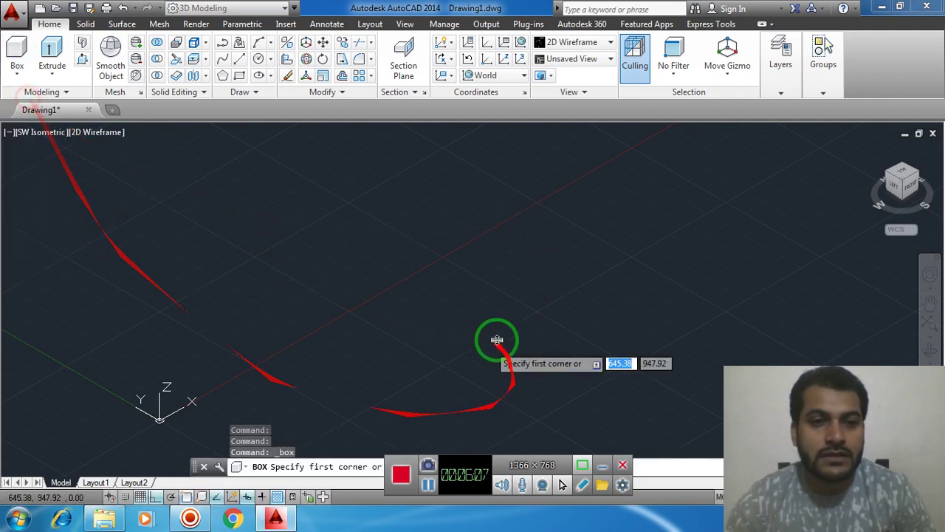
{"action": "left_click", "coordinate": [281, 334]}
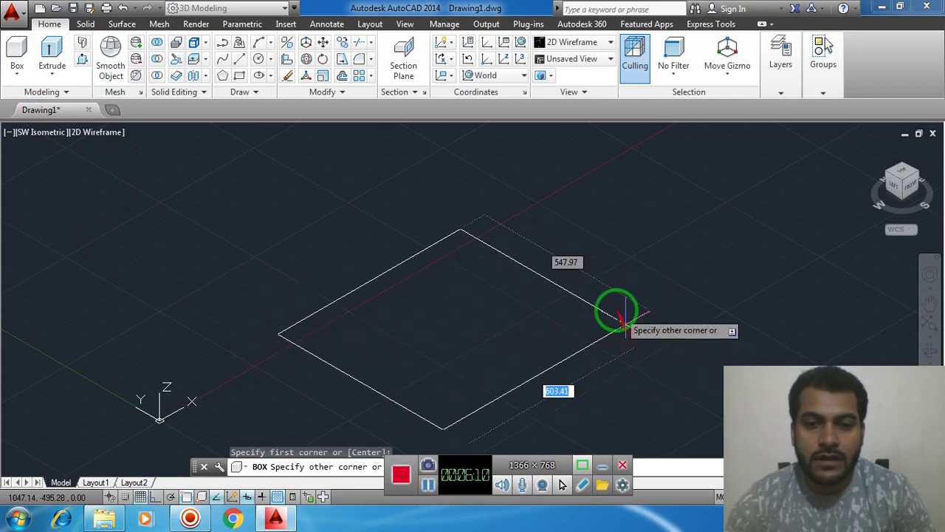
{"action": "left_click", "coordinate": [596, 311]}
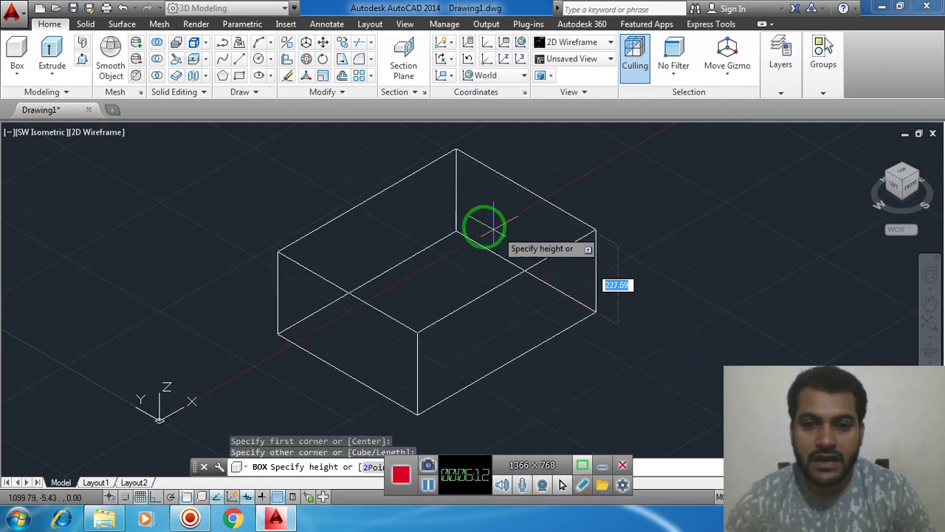
{"action": "left_click", "coordinate": [461, 219]}
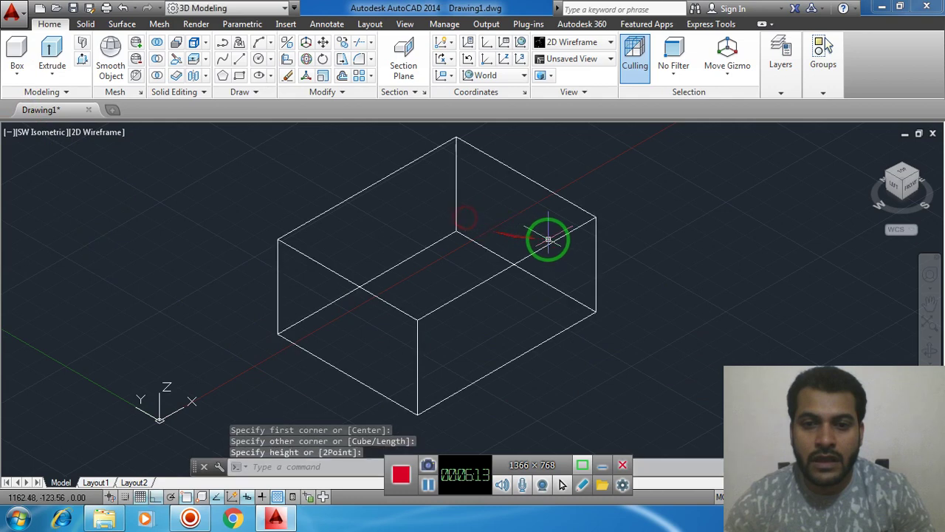
{"action": "middle_click_drag", "start_coordinate": [617, 248], "coordinate": [616, 253]}
{"action": "left_click", "coordinate": [633, 255]}
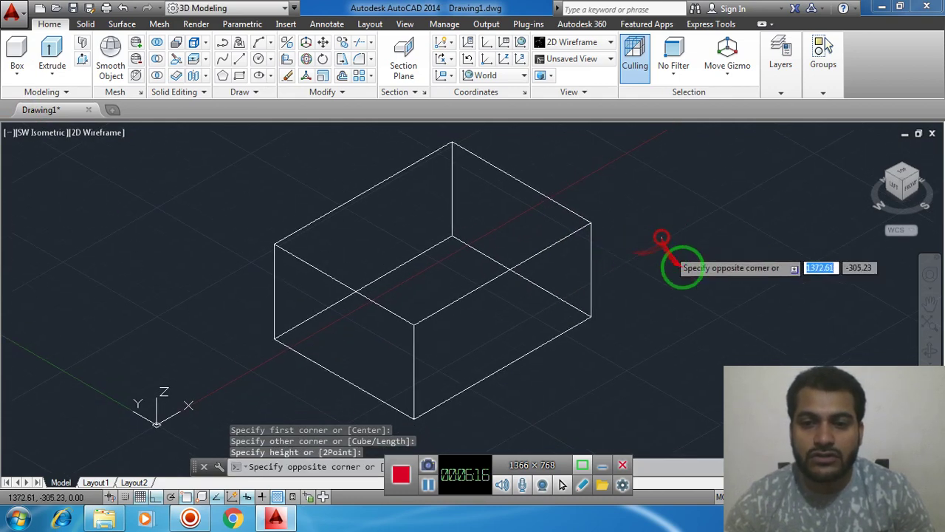
{"action": "key", "text": "Escape"}
{"action": "key", "text": "Escape"}
{"action": "key", "text": "Escape"}
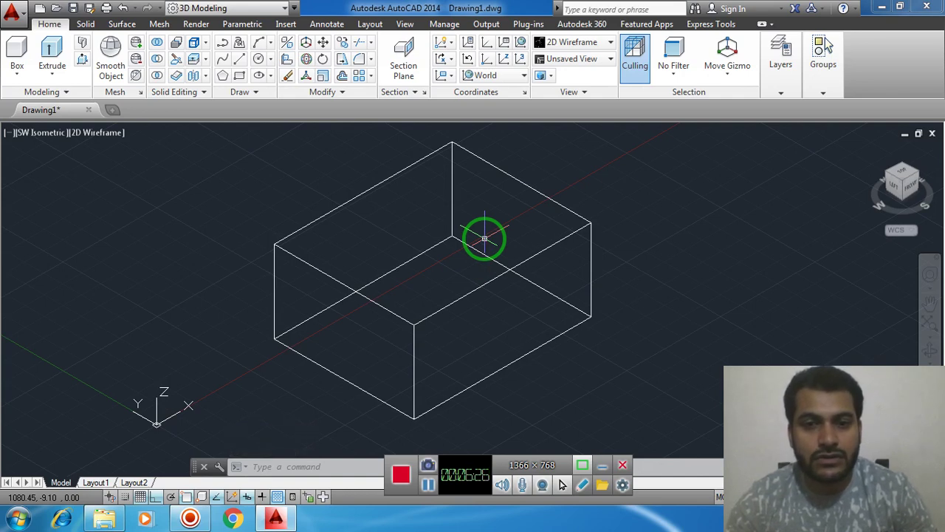
- Show the box in the Conceptual visual style and orbit slightly around it
{"action": "left_click", "coordinate": [102, 134]}
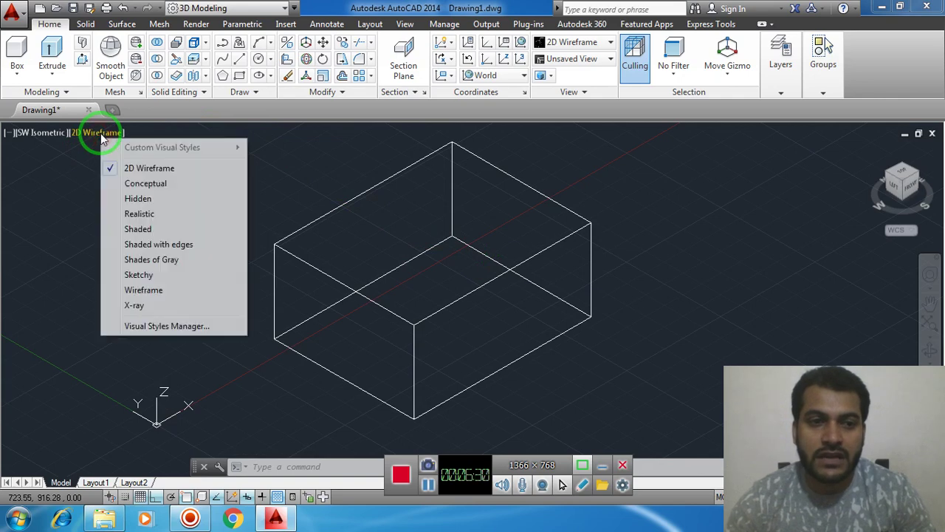
{"action": "left_click", "coordinate": [160, 184]}
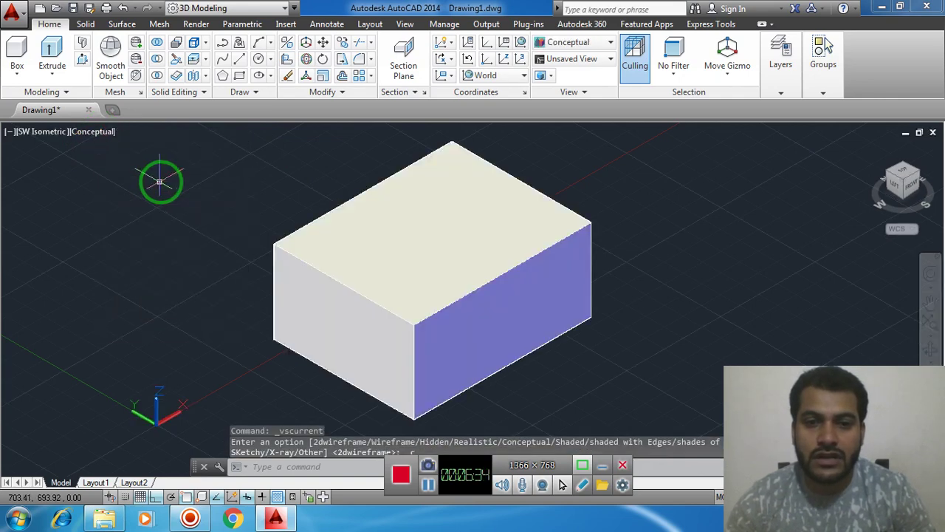
{"action": "scroll", "coordinate": [432, 233], "scroll_direction": "down", "scroll_amount": 2}
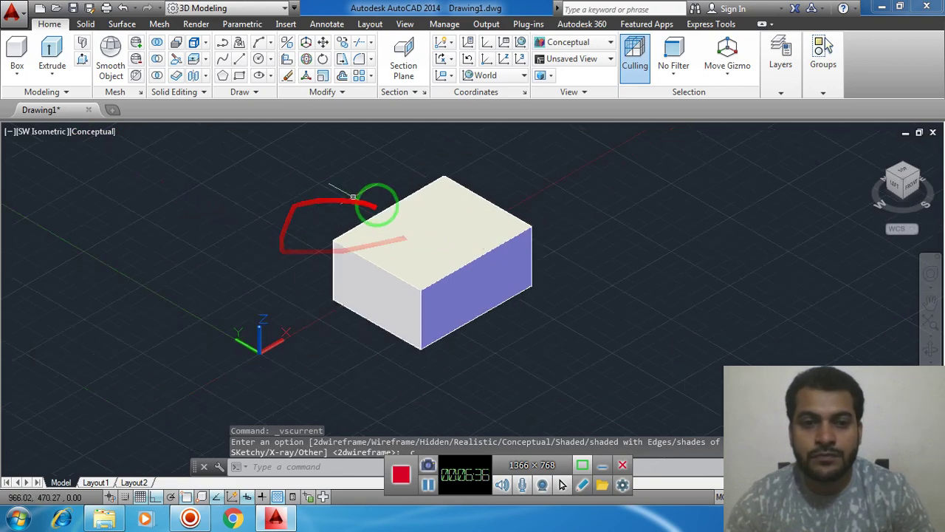
{"action": "middle_click_drag", "start_coordinate": [375, 202], "coordinate": [443, 258], "text": "shift"}
{"action": "scroll", "coordinate": [440, 255], "scroll_direction": "up", "scroll_amount": 3}
{"action": "scroll", "coordinate": [441, 255], "scroll_direction": "down", "scroll_amount": 3}
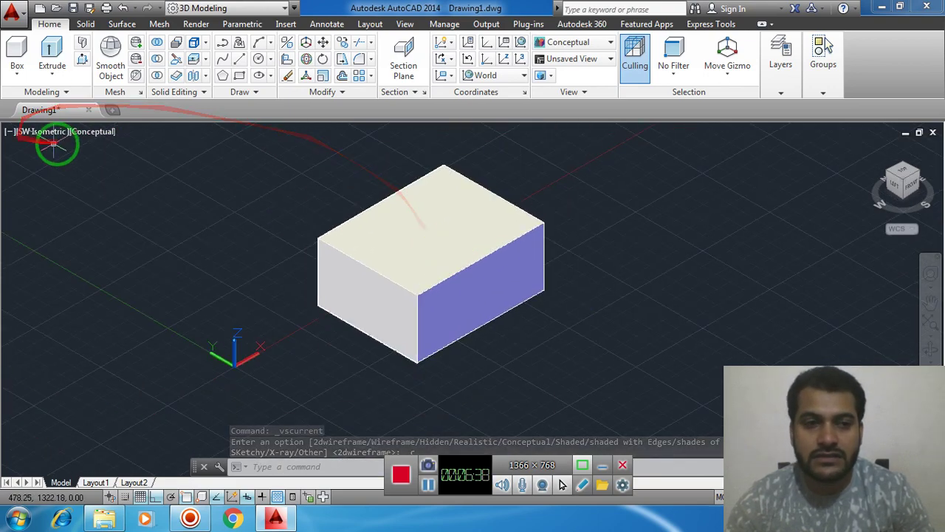
- Display the box in the Hidden style, then in Realistic
{"action": "left_click", "coordinate": [100, 133]}
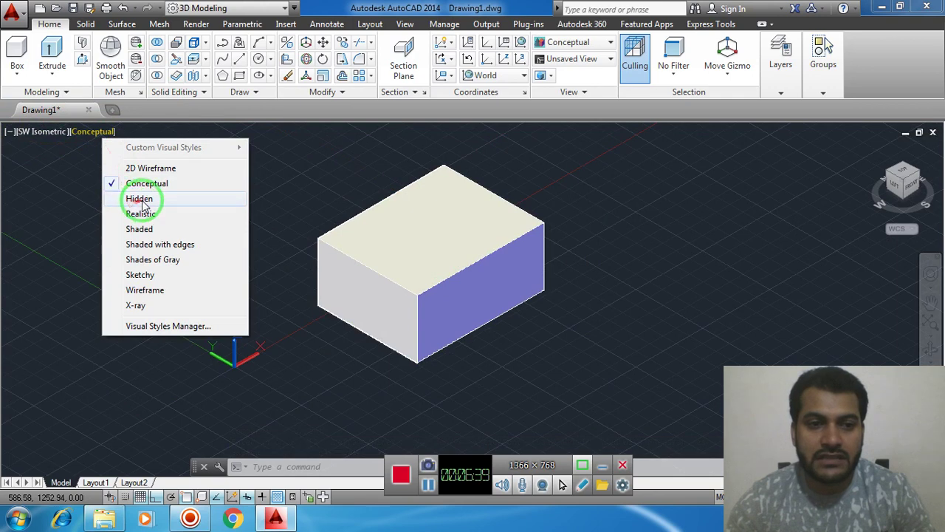
{"action": "left_click", "coordinate": [140, 198]}
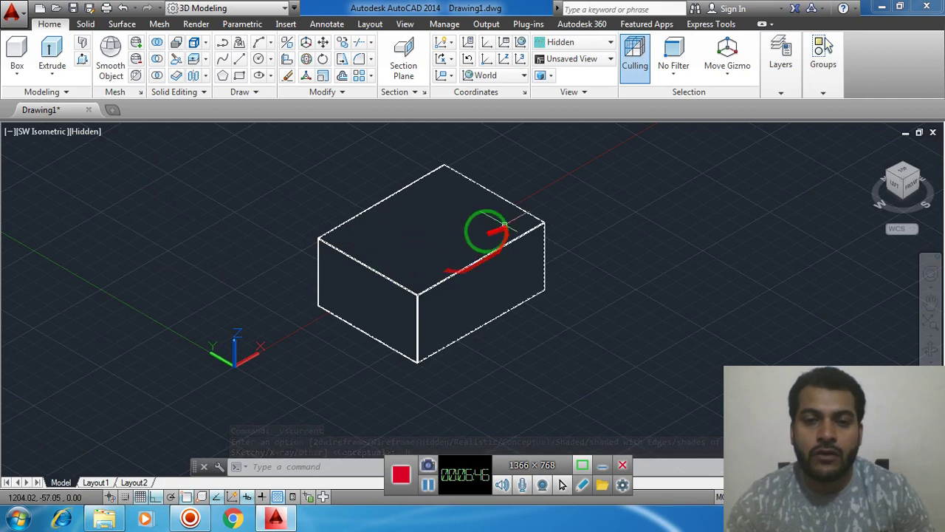
{"action": "scroll", "coordinate": [427, 236], "scroll_direction": "up", "scroll_amount": 1}
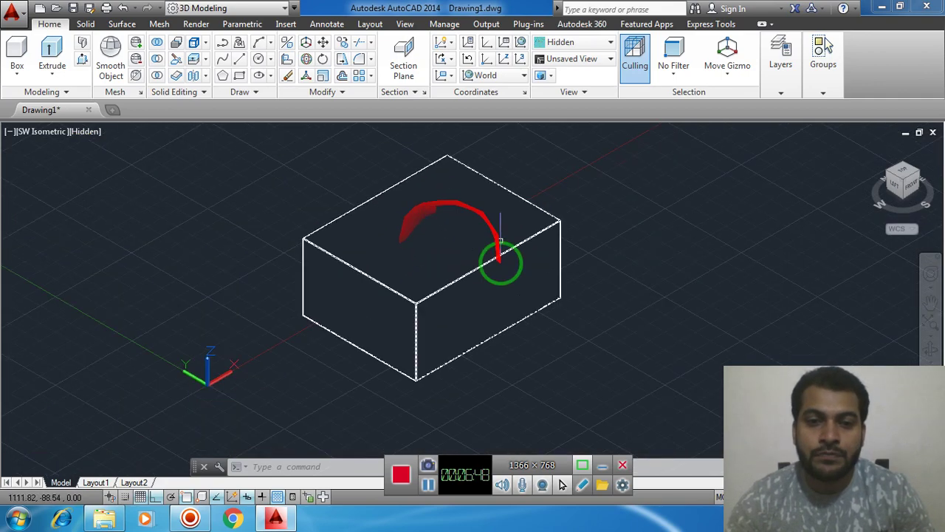
{"action": "left_click", "coordinate": [87, 137]}
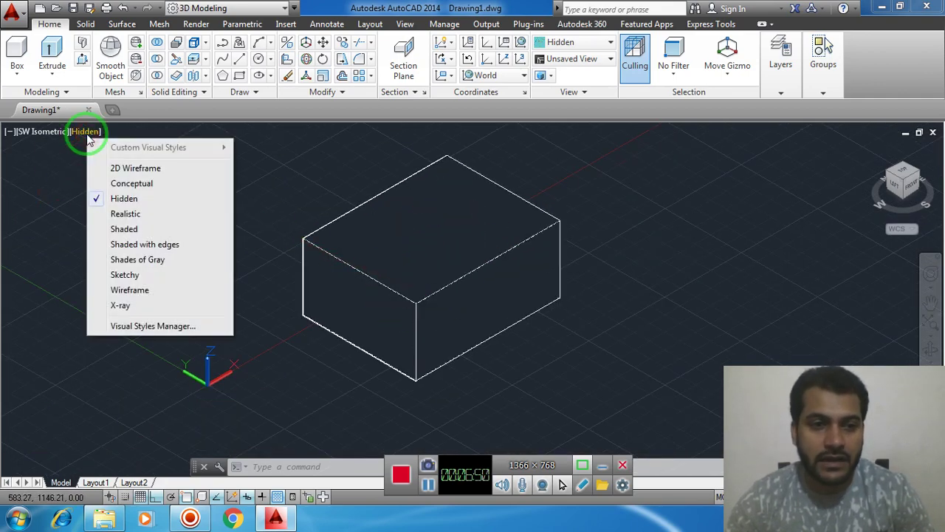
{"action": "left_click", "coordinate": [125, 214]}
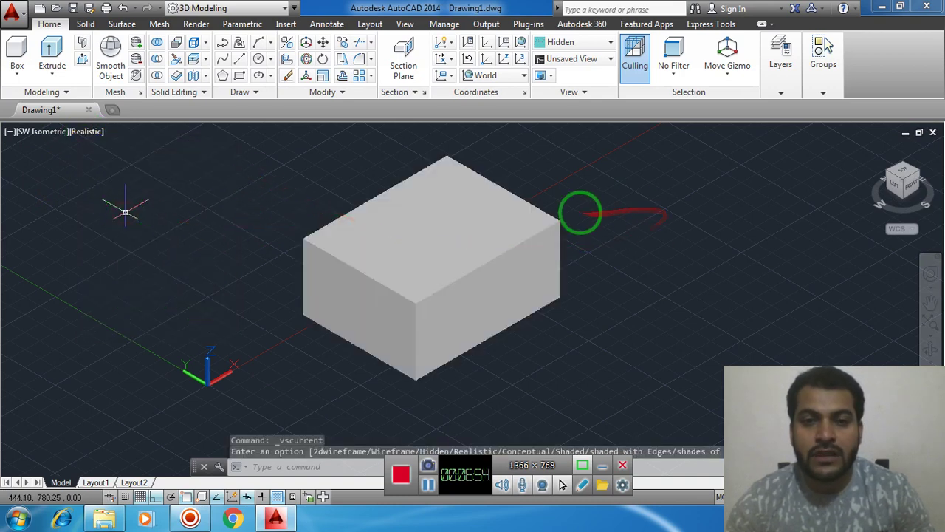
{"action": "scroll", "coordinate": [508, 278], "scroll_direction": "up", "scroll_amount": 3}
{"action": "scroll", "coordinate": [508, 279], "scroll_direction": "down", "scroll_amount": 2}
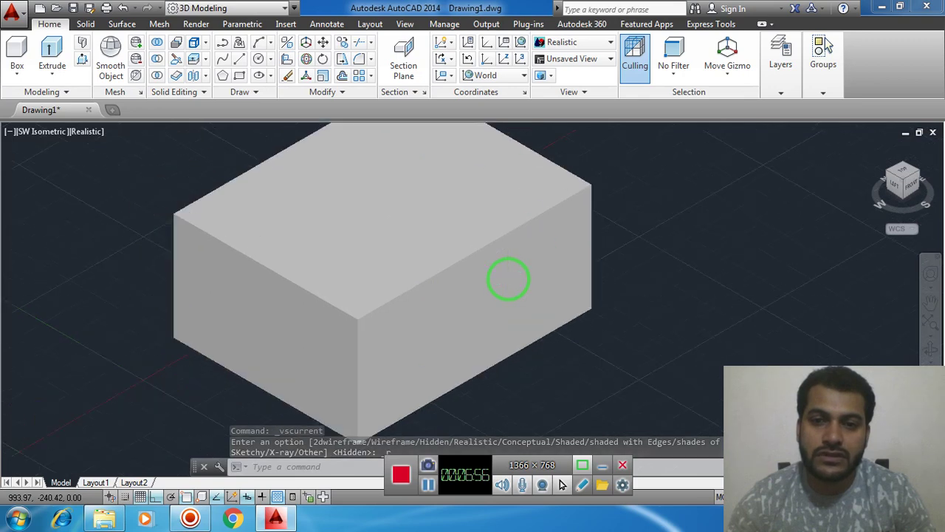
{"action": "scroll", "coordinate": [508, 279], "scroll_direction": "down", "scroll_amount": 3}
- Display the box in the Shaded visual style
{"action": "left_click", "coordinate": [90, 133]}
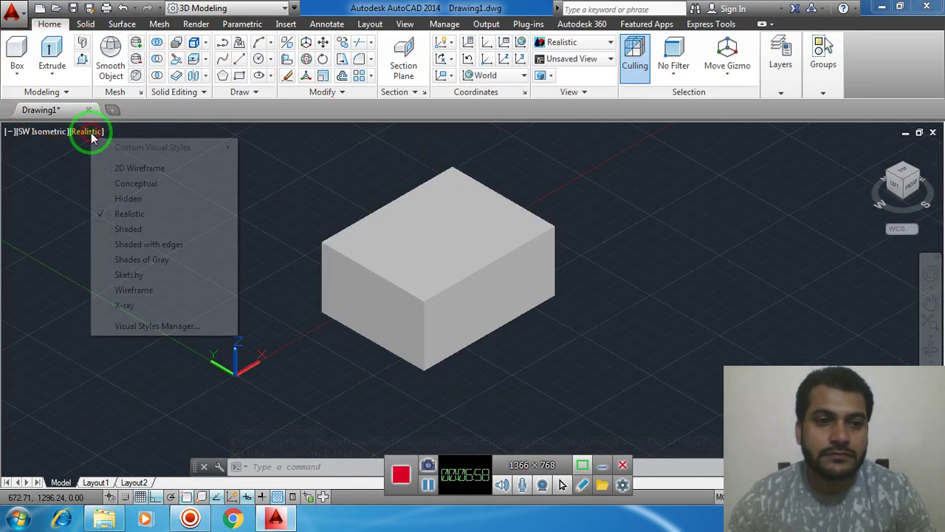
{"action": "left_click", "coordinate": [137, 234]}
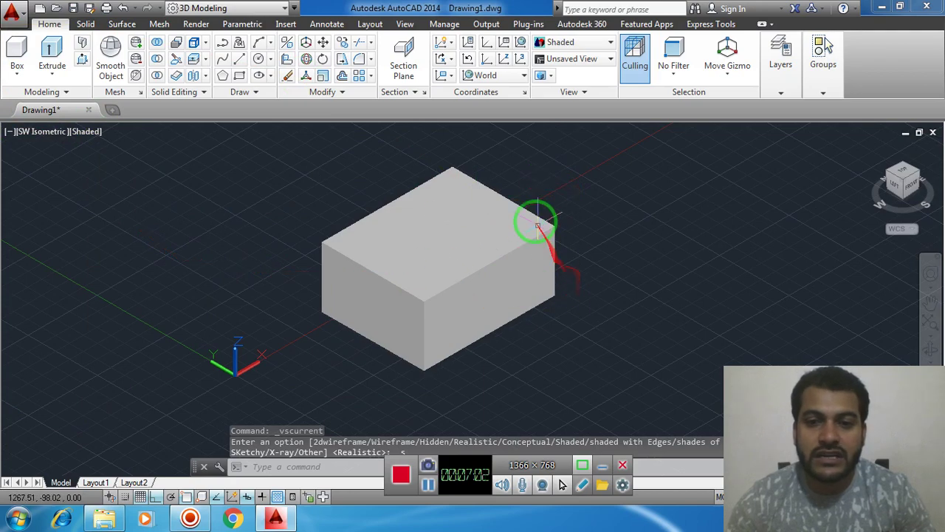
{"action": "scroll", "coordinate": [522, 213], "scroll_direction": "up", "scroll_amount": 2}
{"action": "scroll", "coordinate": [521, 207], "scroll_direction": "down", "scroll_amount": 3}
{"action": "scroll", "coordinate": [567, 215], "scroll_direction": "up", "scroll_amount": 2}
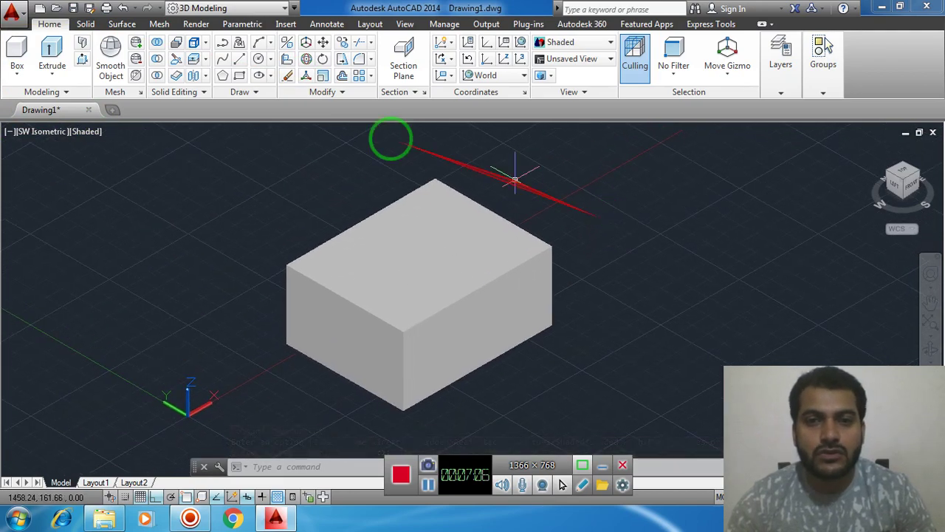
{"action": "left_click", "coordinate": [87, 133]}
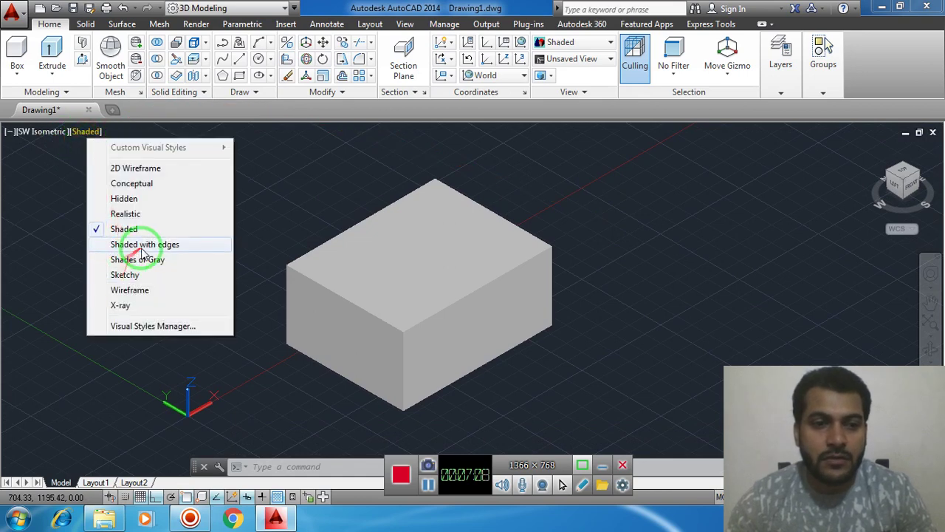
- Display the box as Shaded with edges, then Shades of Gray, then Sketchy
{"action": "left_click", "coordinate": [169, 249]}
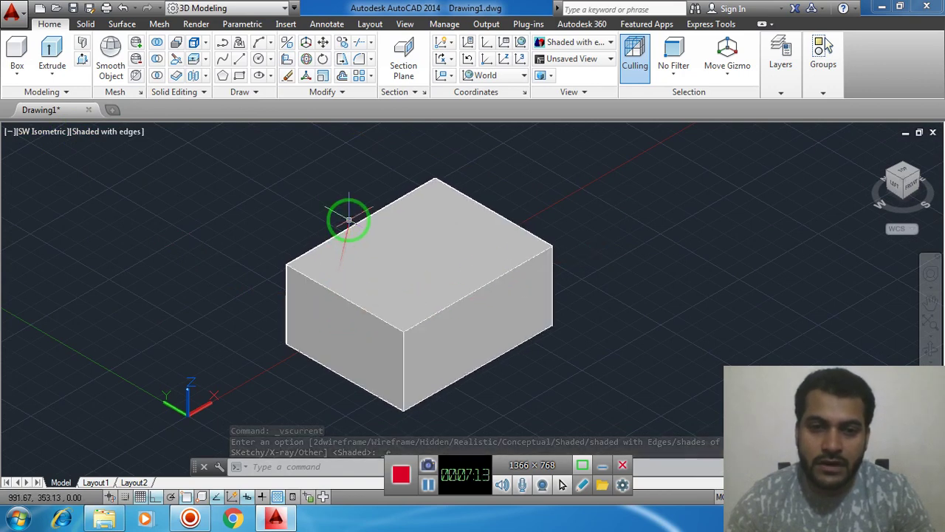
{"action": "left_click", "coordinate": [603, 212]}
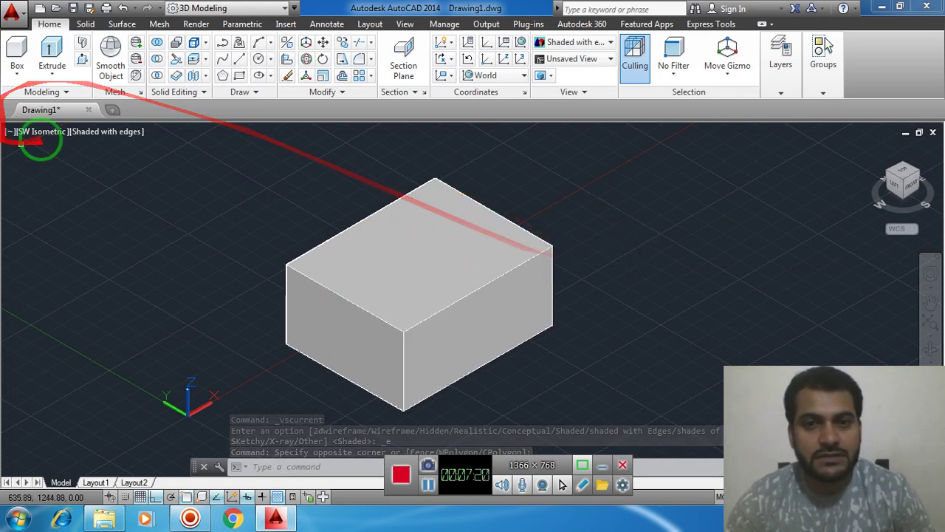
{"action": "left_click", "coordinate": [107, 132]}
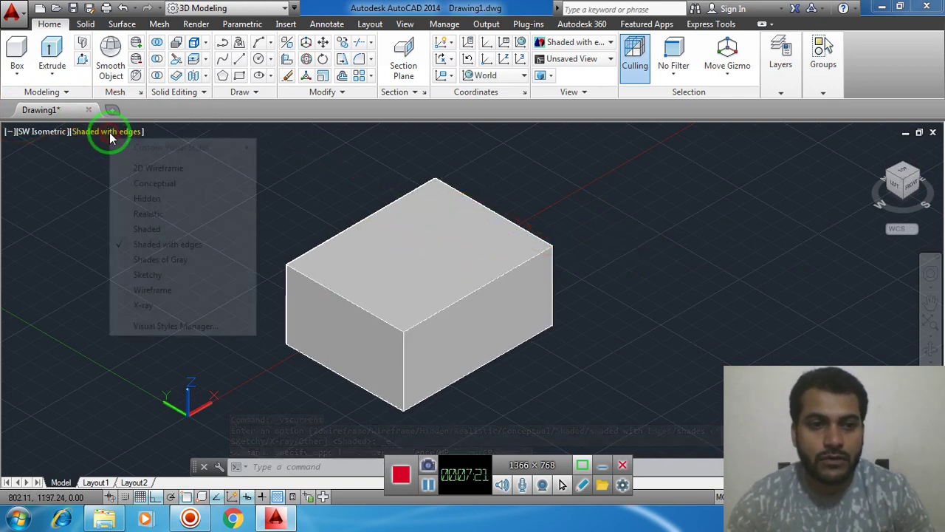
{"action": "left_click", "coordinate": [162, 262]}
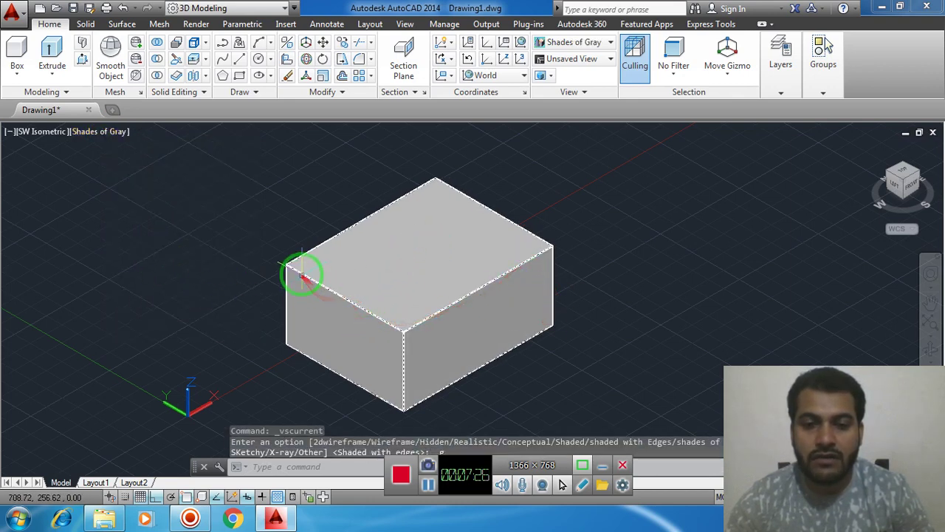
{"action": "left_click", "coordinate": [89, 135]}
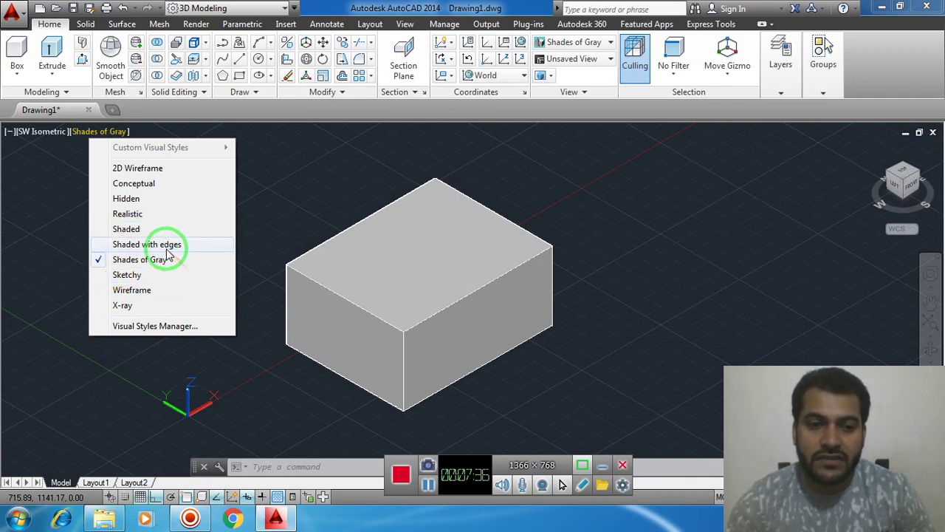
{"action": "left_click", "coordinate": [133, 275]}
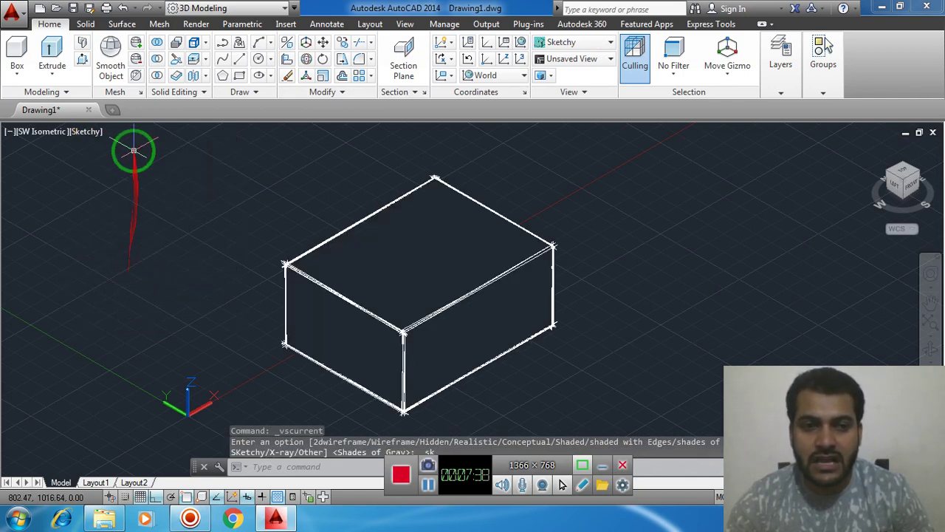
- Display the box as Wireframe, then X-ray, and recentre it in the view
{"action": "left_click", "coordinate": [94, 132]}
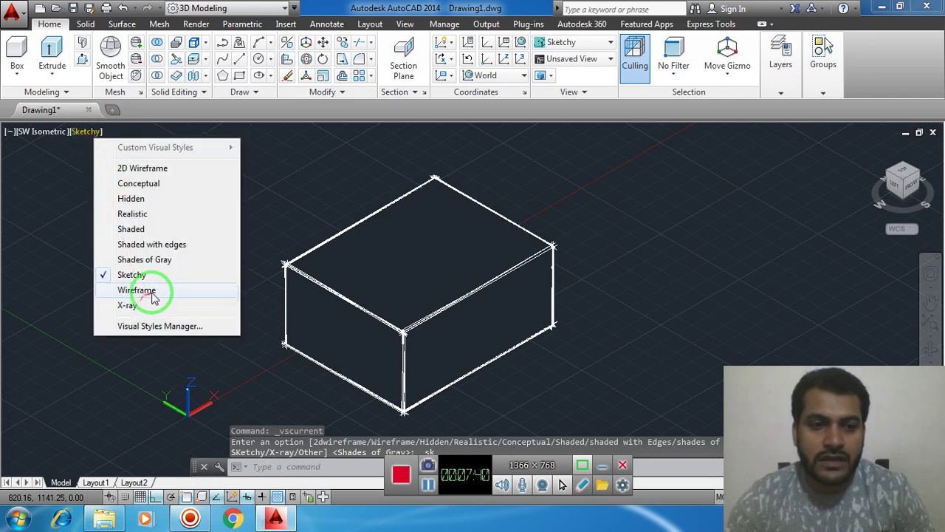
{"action": "left_click", "coordinate": [154, 295]}
{"action": "left_click", "coordinate": [96, 139]}
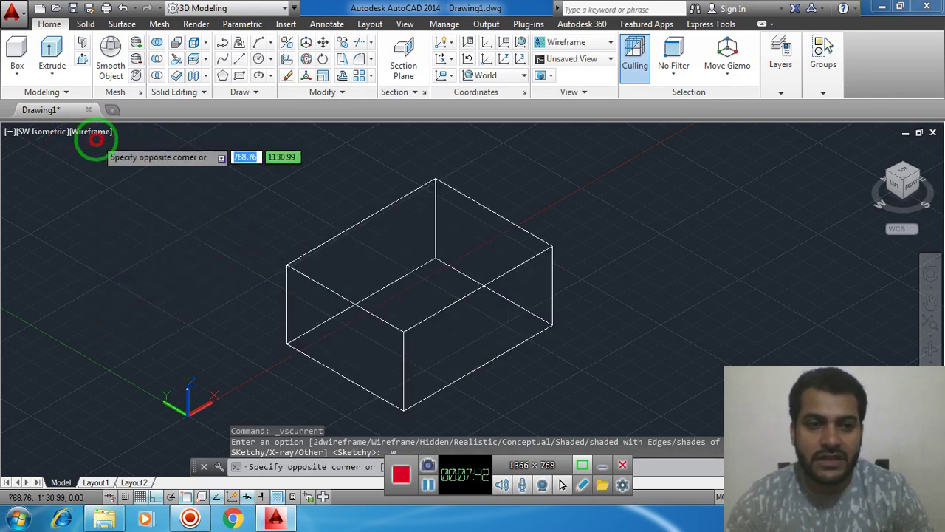
{"action": "left_click", "coordinate": [96, 136]}
{"action": "left_click", "coordinate": [94, 131]}
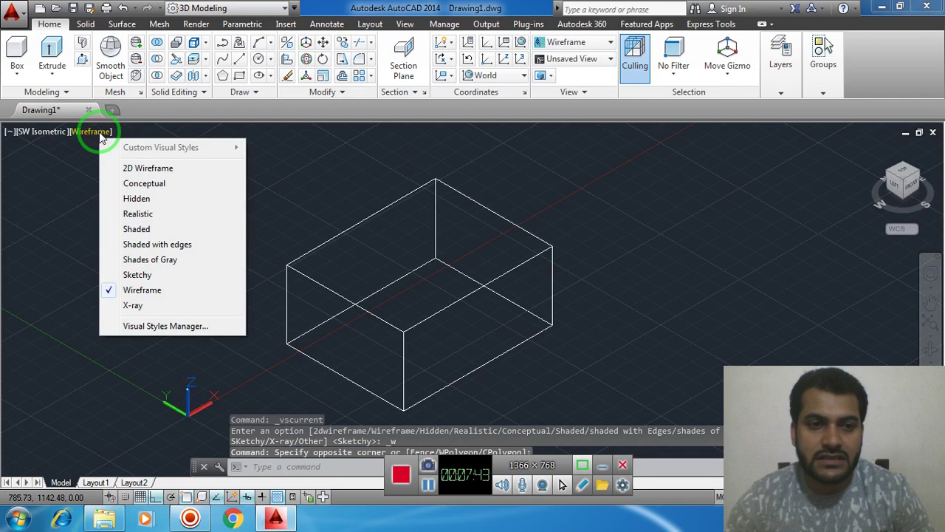
{"action": "left_click", "coordinate": [133, 305]}
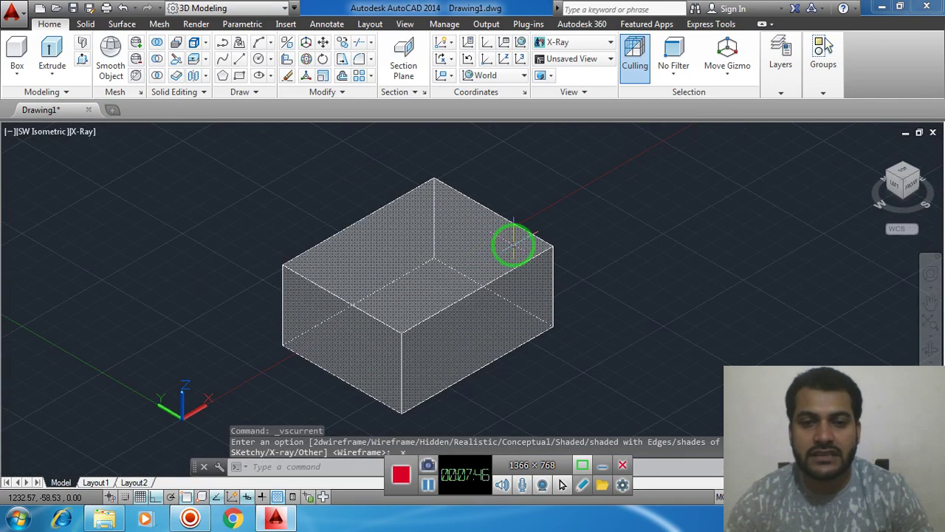
{"action": "middle_click_drag", "start_coordinate": [514, 243], "coordinate": [544, 214]}
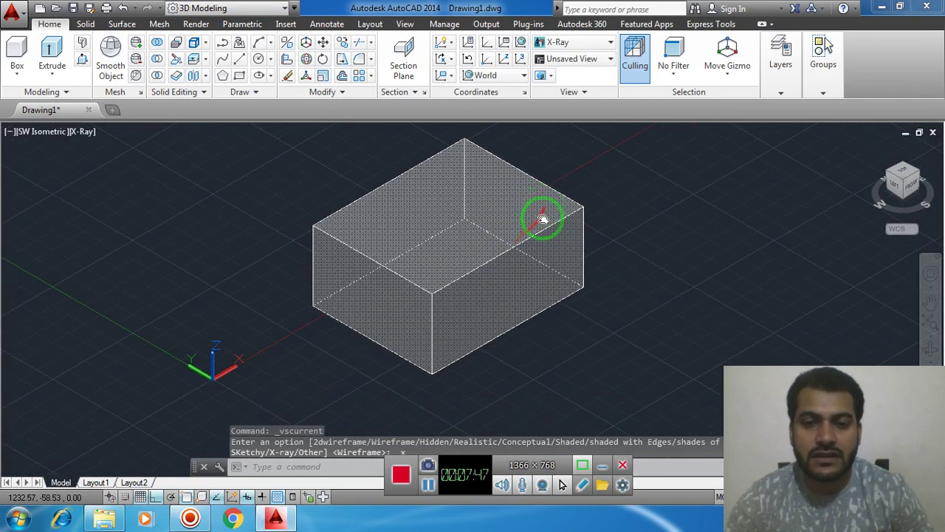
{"action": "left_click", "coordinate": [82, 133]}
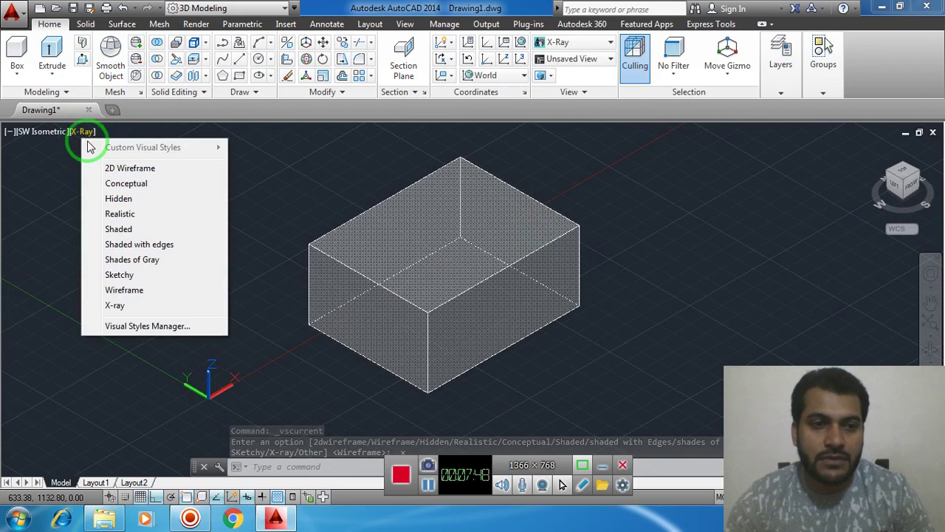
- Apply the Shades of Gray visual style and pan the box left
{"action": "left_click", "coordinate": [146, 258]}
{"action": "left_click", "coordinate": [648, 219]}
{"action": "mouse_move", "coordinate": [728, 312]}
{"action": "middle_mouse_down"}
{"action": "mouse_move", "coordinate": [671, 270]}
{"action": "mouse_move", "coordinate": [540, 241]}
{"action": "middle_mouse_up"}
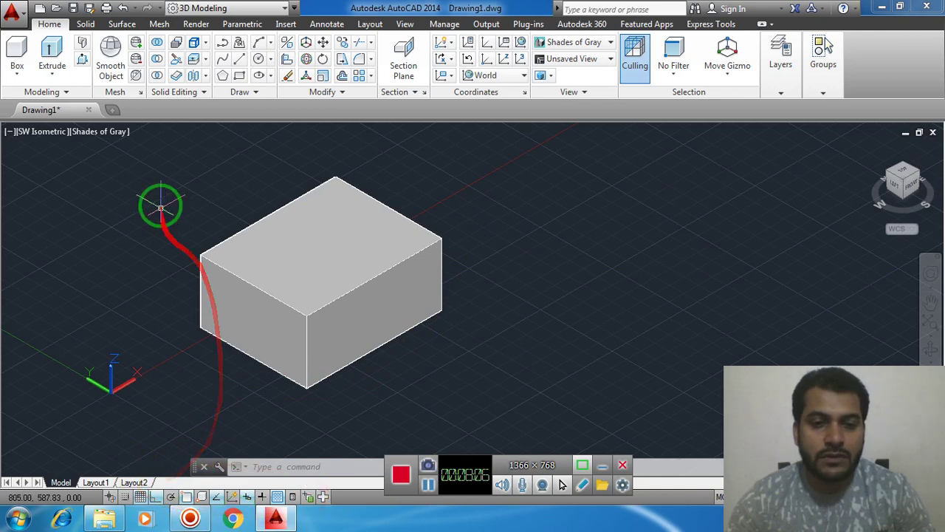
- Window-select the box and delete it
{"action": "left_click", "coordinate": [161, 156]}
{"action": "left_click", "coordinate": [485, 392]}
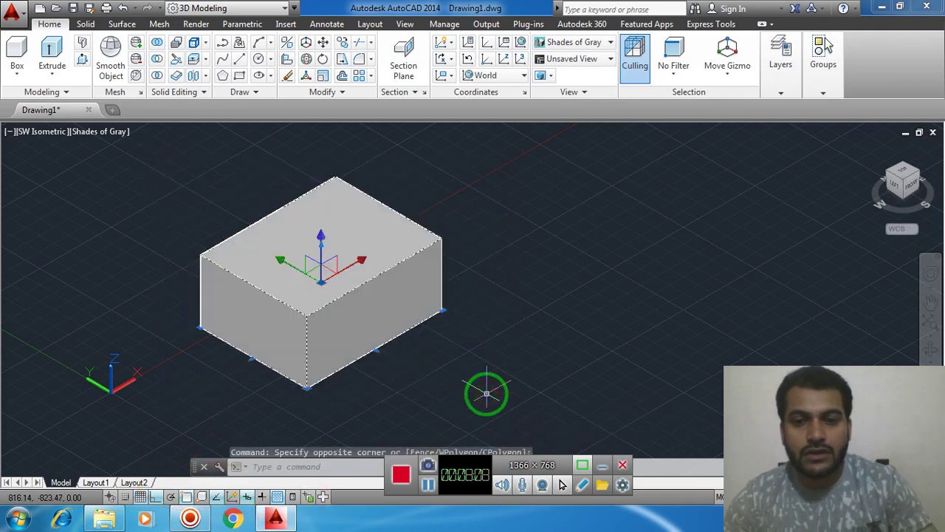
{"action": "key", "text": "Delete"}
{"action": "left_click", "coordinate": [359, 204]}
{"action": "left_click", "coordinate": [570, 369]}
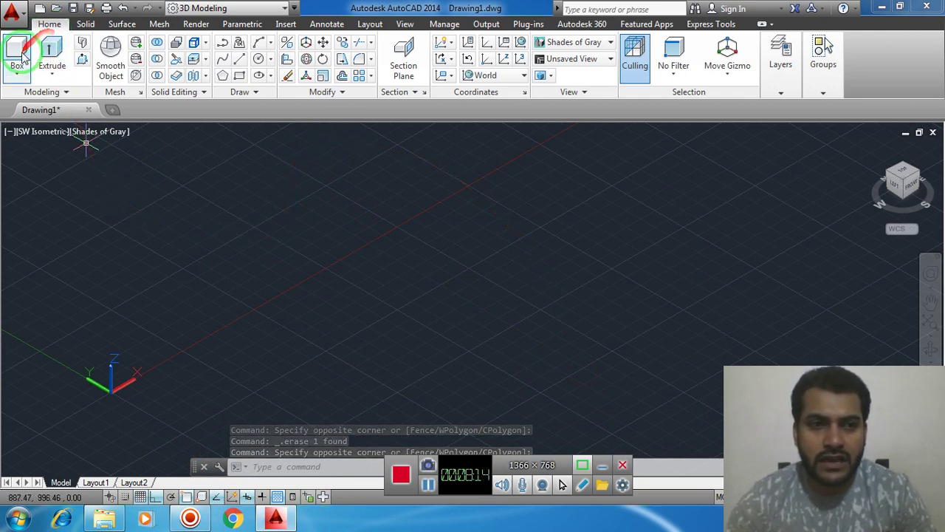
{"action": "left_click", "coordinate": [48, 50]}
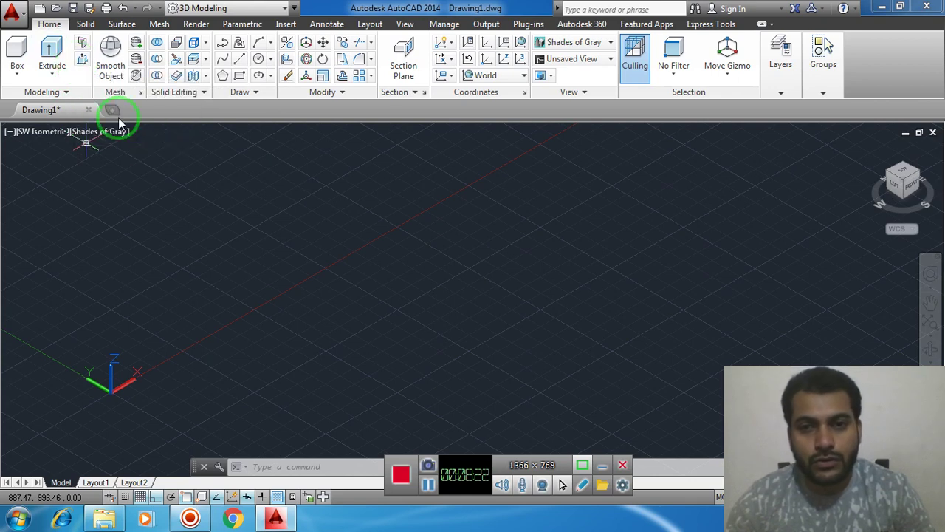
{"action": "left_click", "coordinate": [293, 198]}
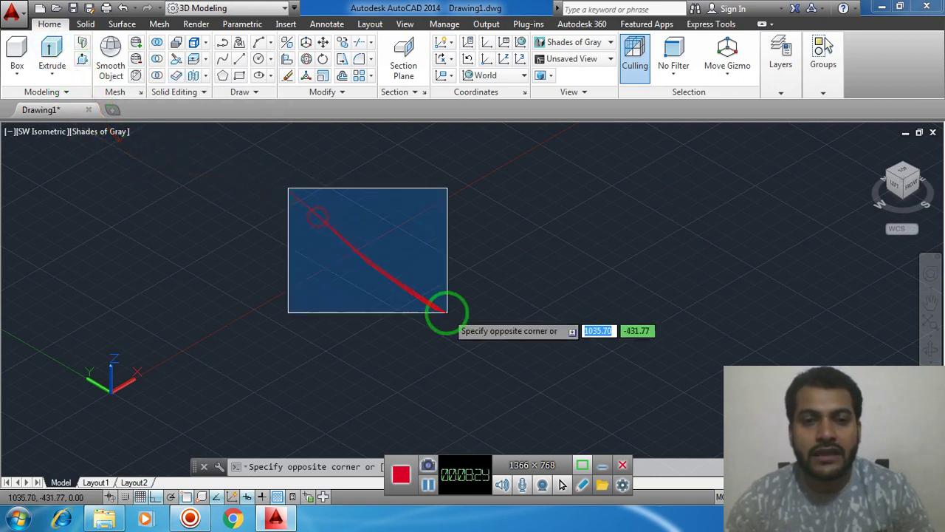
{"action": "left_click", "coordinate": [447, 312]}
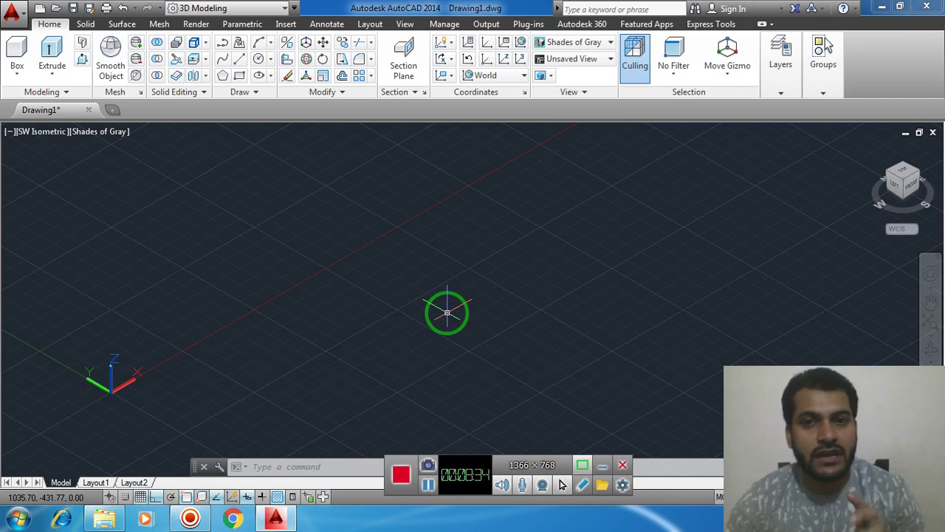
{"action": "left_click", "coordinate": [298, 208]}
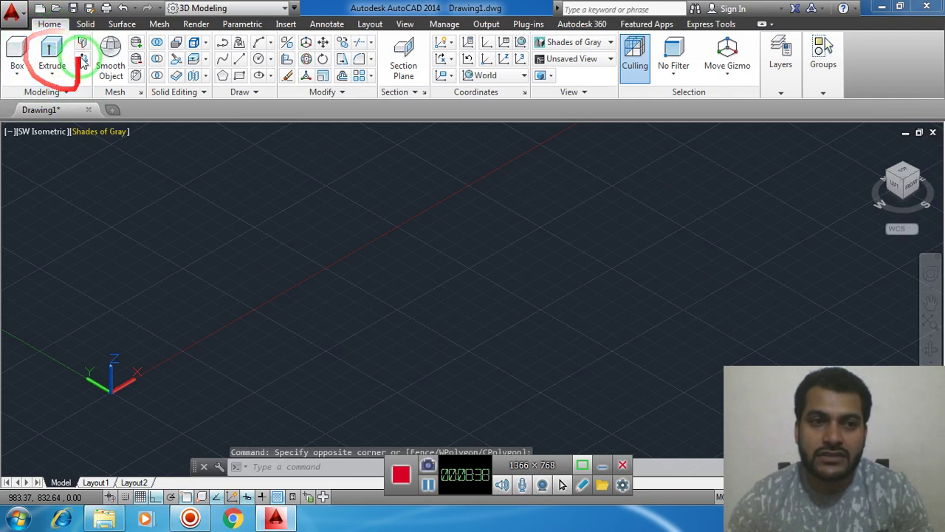
{"action": "left_click", "coordinate": [371, 307]}
{"action": "left_click", "coordinate": [310, 256]}
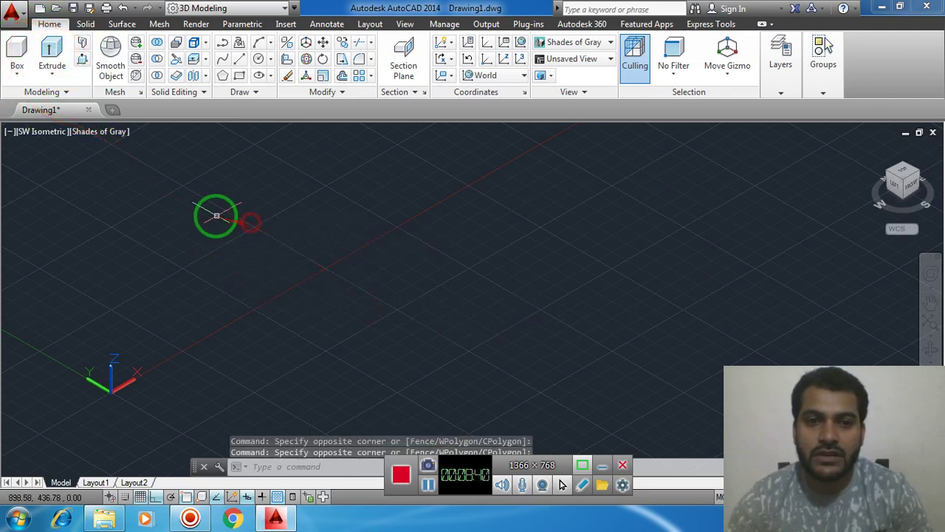
{"action": "left_click", "coordinate": [500, 321]}
{"action": "left_click", "coordinate": [358, 288]}
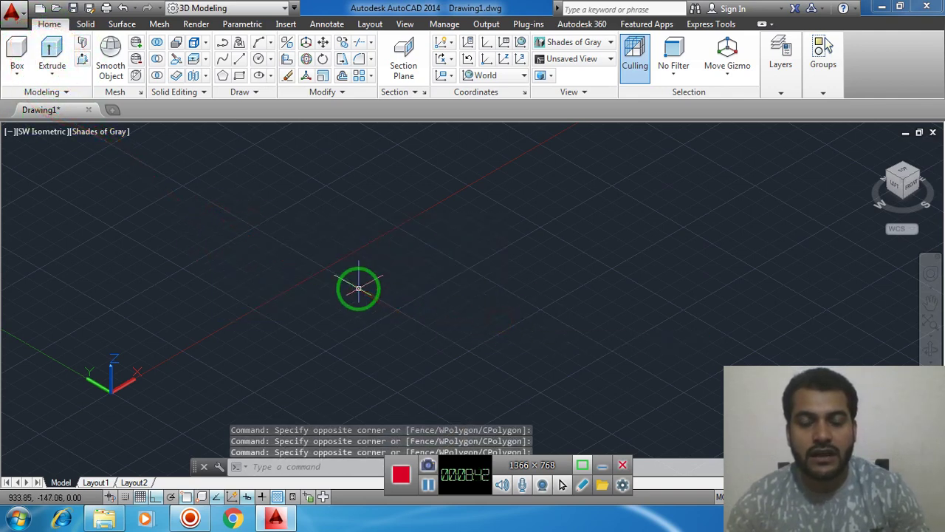
{"action": "left_click_drag", "start_coordinate": [324, 267], "coordinate": [377, 294]}
{"action": "key", "text": "Escape"}
{"action": "key", "text": "Escape"}
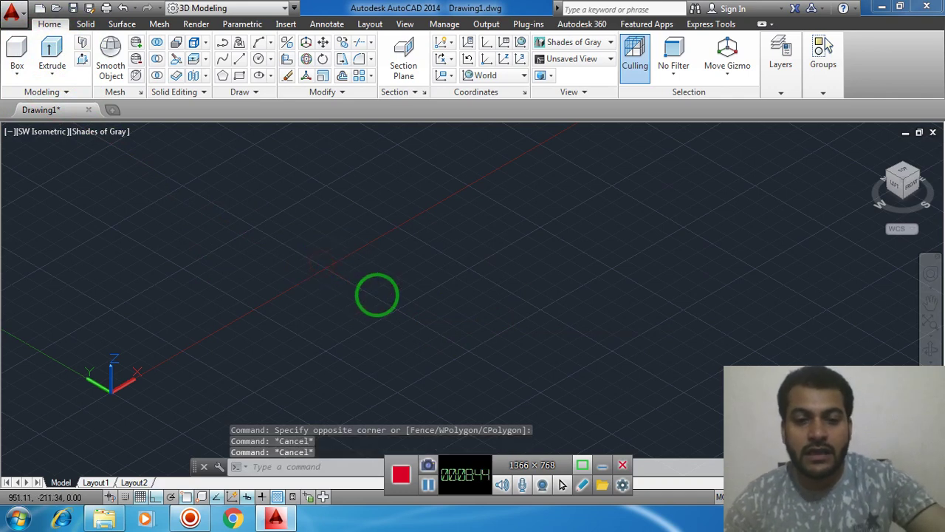
{"action": "key", "text": "Escape"}
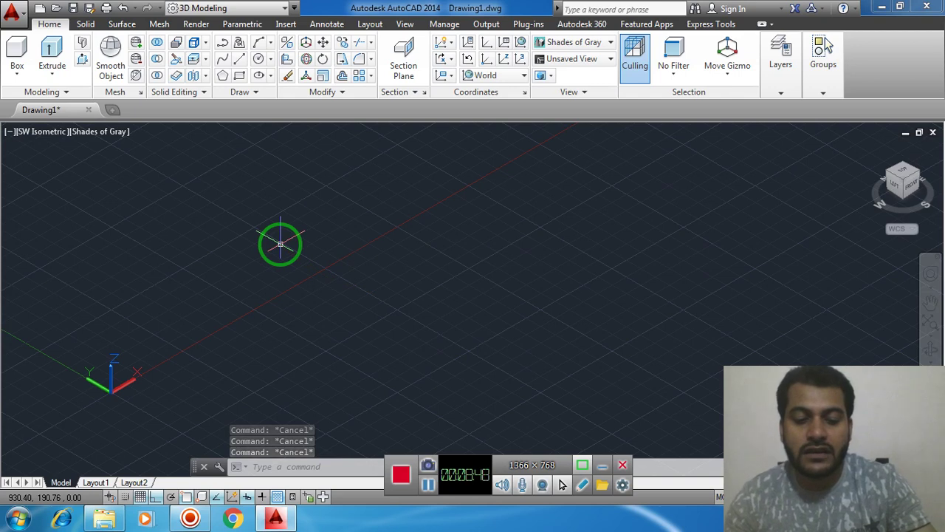
- Draw a radius-200 circle on the ground plane with C and recentre it in view
{"action": "type", "text": "c"}
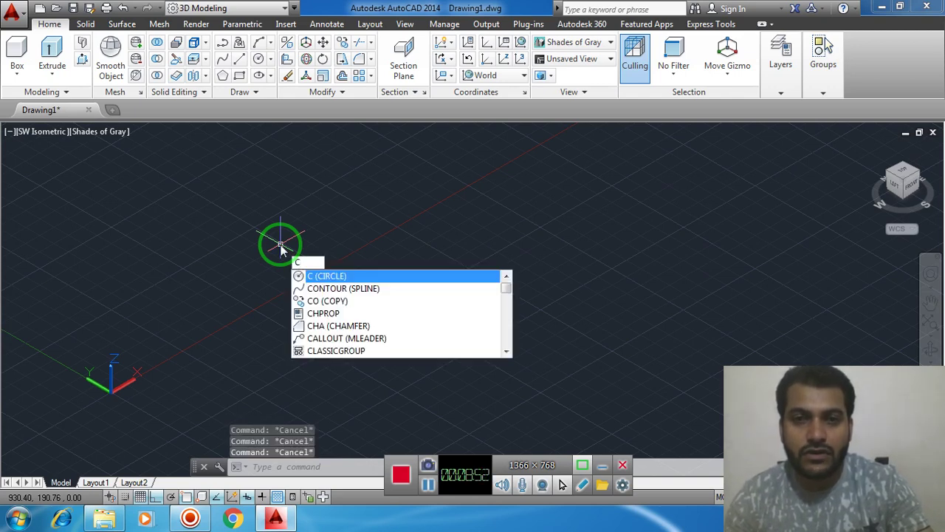
{"action": "key", "text": "Return"}
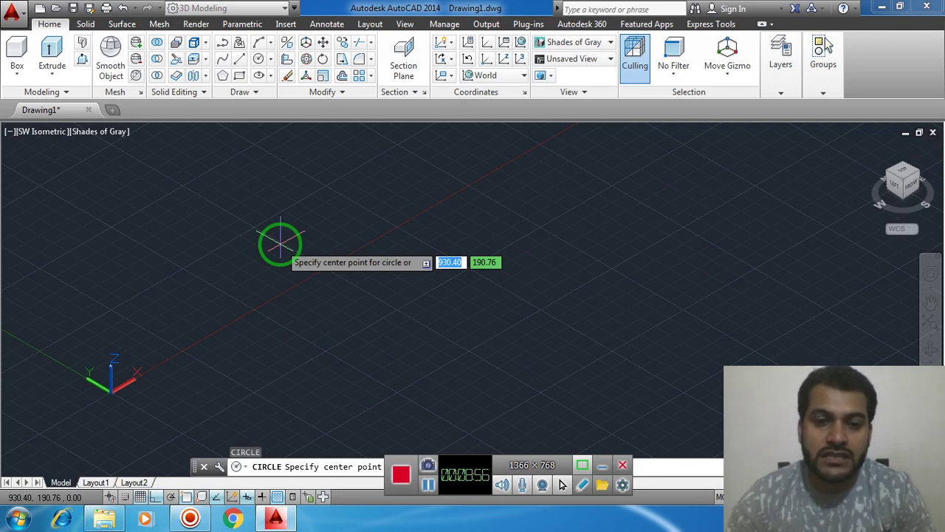
{"action": "left_click", "coordinate": [331, 287]}
{"action": "type", "text": "200"}
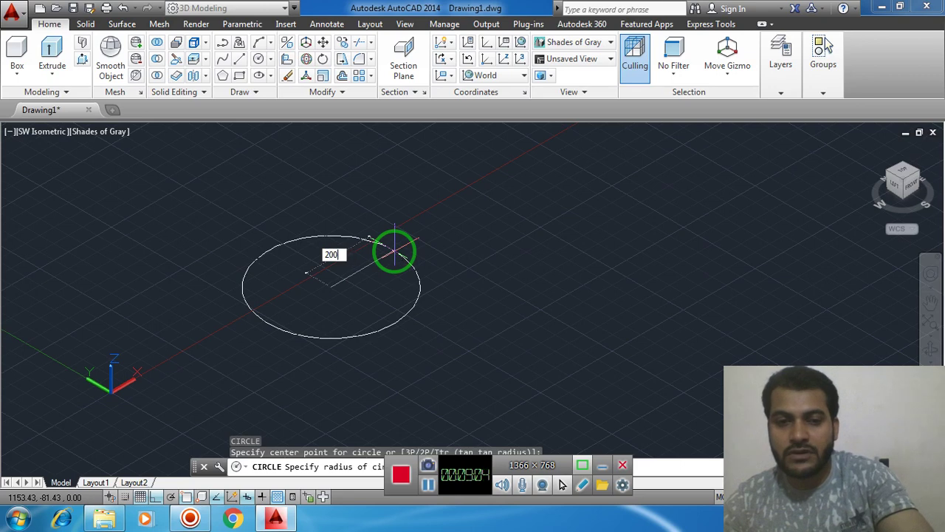
{"action": "key", "text": "Return"}
{"action": "mouse_move", "coordinate": [386, 279]}
{"action": "middle_mouse_down"}
{"action": "mouse_move", "coordinate": [401, 276]}
{"action": "mouse_move", "coordinate": [333, 278]}
{"action": "middle_mouse_up"}
{"action": "middle_click_drag", "start_coordinate": [439, 249], "coordinate": [405, 257]}
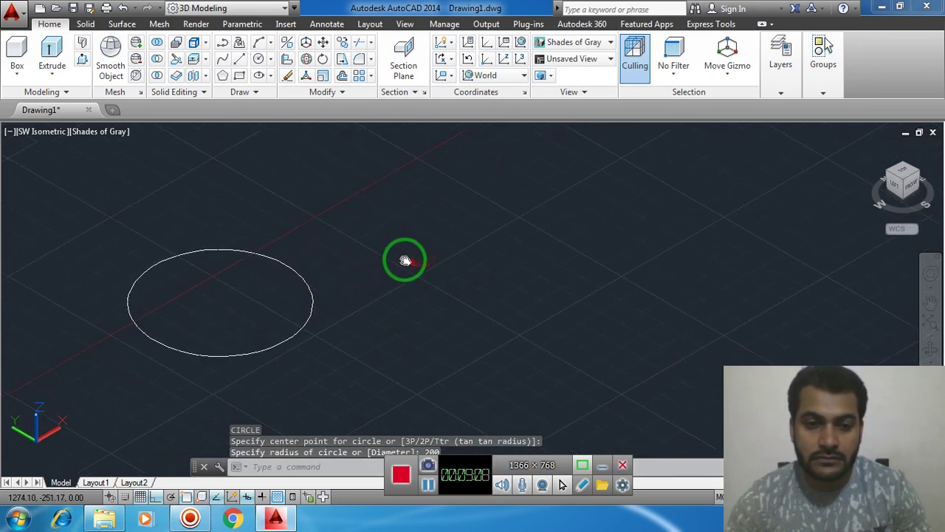
{"action": "middle_click_drag", "start_coordinate": [377, 288], "coordinate": [433, 312]}
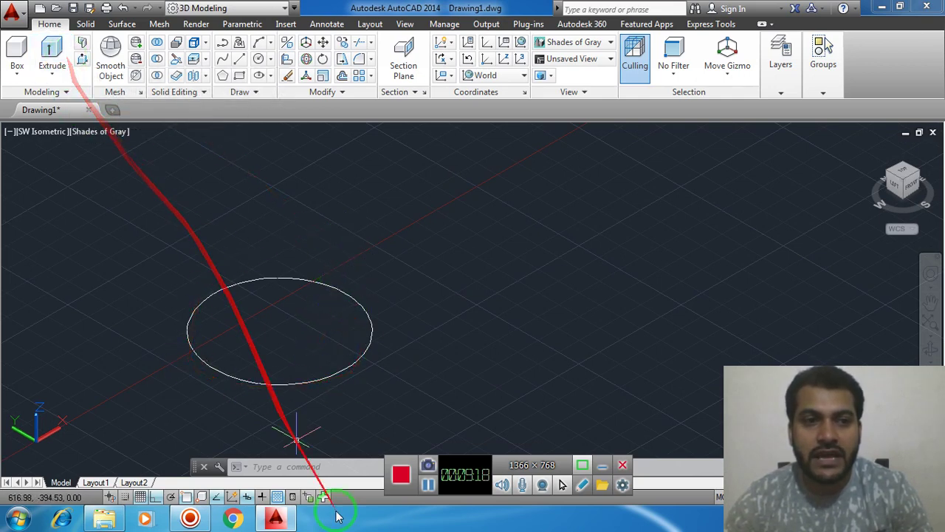
- Extrude the radius-200 circle 400 units tall into a cylinder
{"action": "left_click", "coordinate": [51, 52]}
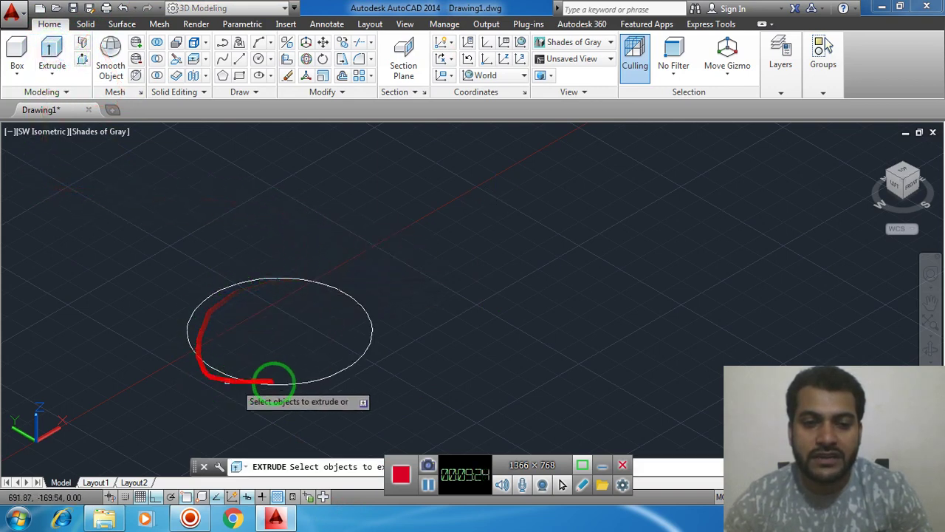
{"action": "left_click", "coordinate": [314, 283]}
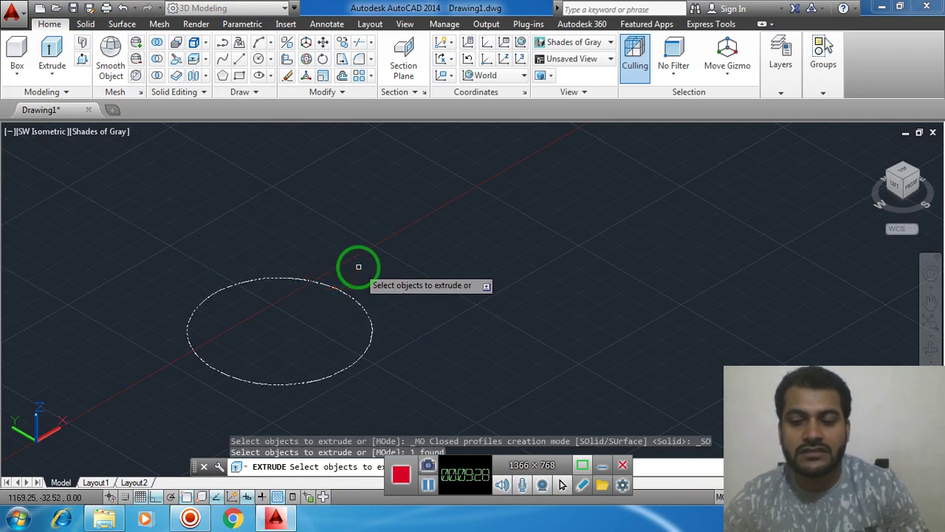
{"action": "key", "text": "Return"}
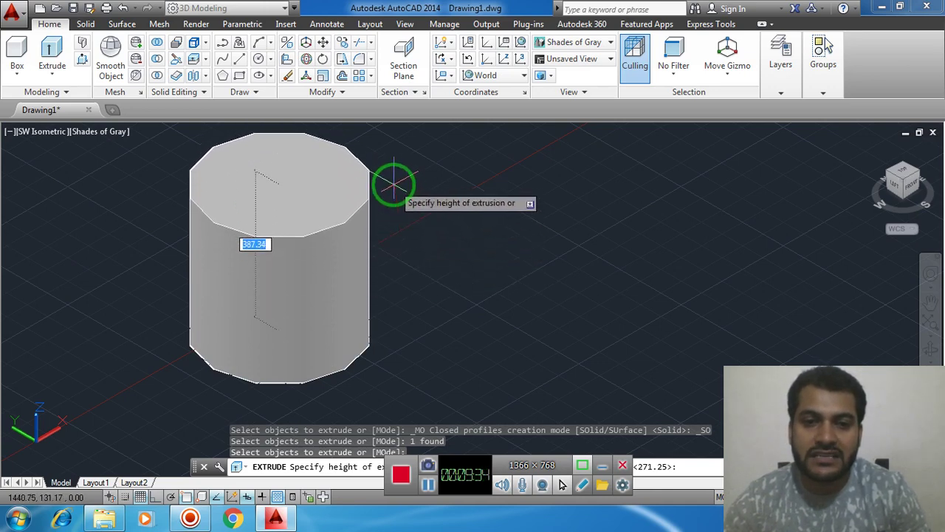
{"action": "scroll", "coordinate": [397, 203], "scroll_direction": "down", "scroll_amount": 3}
{"action": "scroll", "coordinate": [400, 199], "scroll_direction": "down", "scroll_amount": 2}
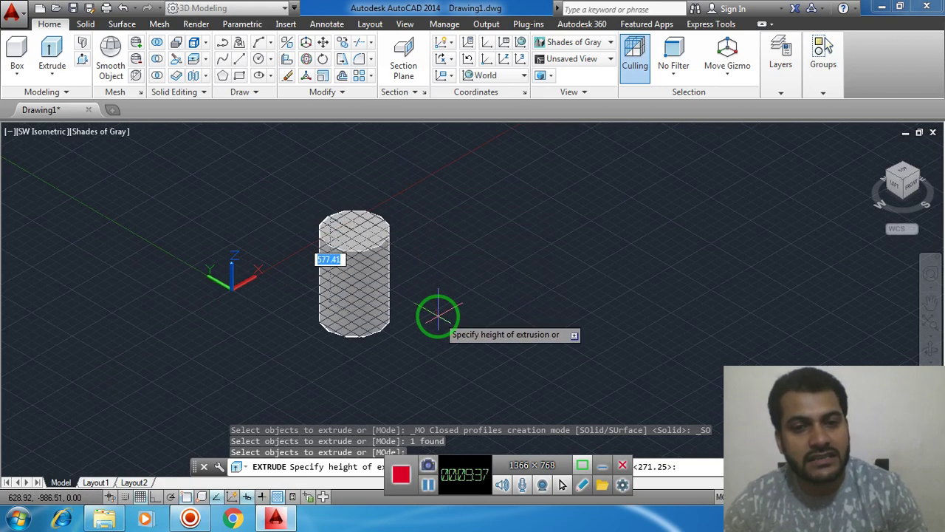
{"action": "middle_click_drag", "start_coordinate": [407, 158], "coordinate": [374, 219]}
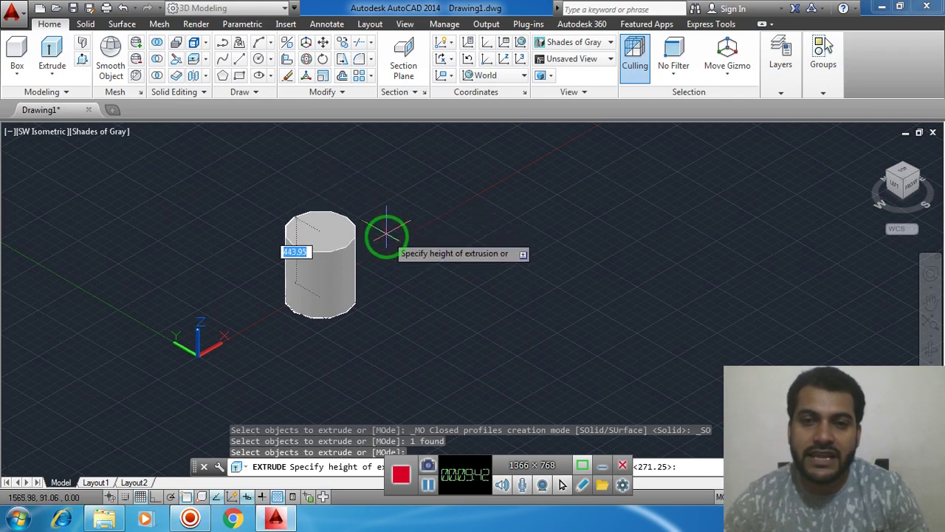
{"action": "scroll", "coordinate": [393, 249], "scroll_direction": "up", "scroll_amount": 2}
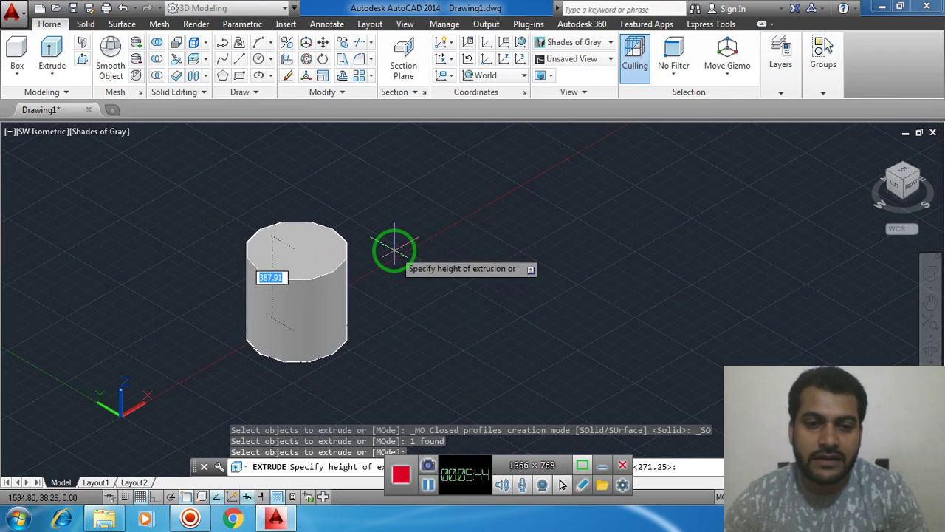
{"action": "scroll", "coordinate": [422, 232], "scroll_direction": "up", "scroll_amount": 2}
{"action": "middle_click_drag", "start_coordinate": [421, 231], "coordinate": [428, 222]}
{"action": "type", "text": "400"}
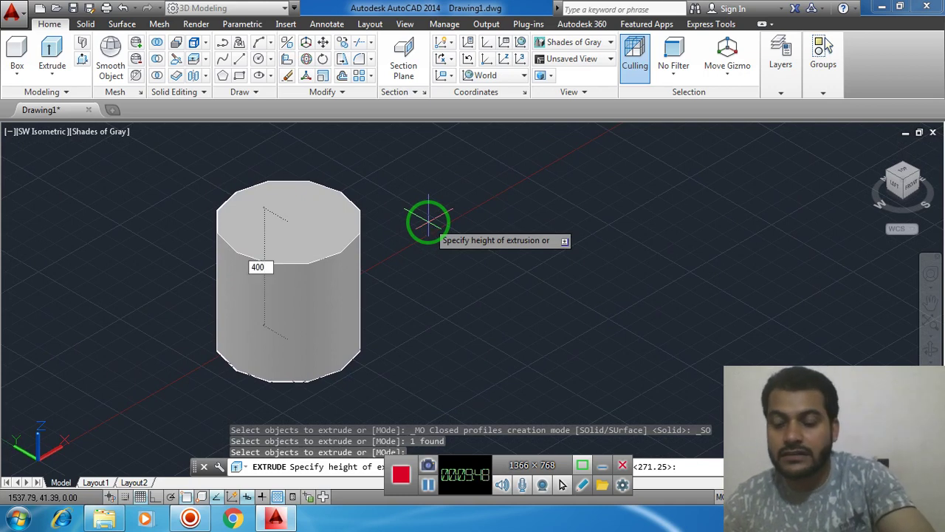
{"action": "key", "text": "Return"}
{"action": "scroll", "coordinate": [367, 250], "scroll_direction": "up", "scroll_amount": 1}
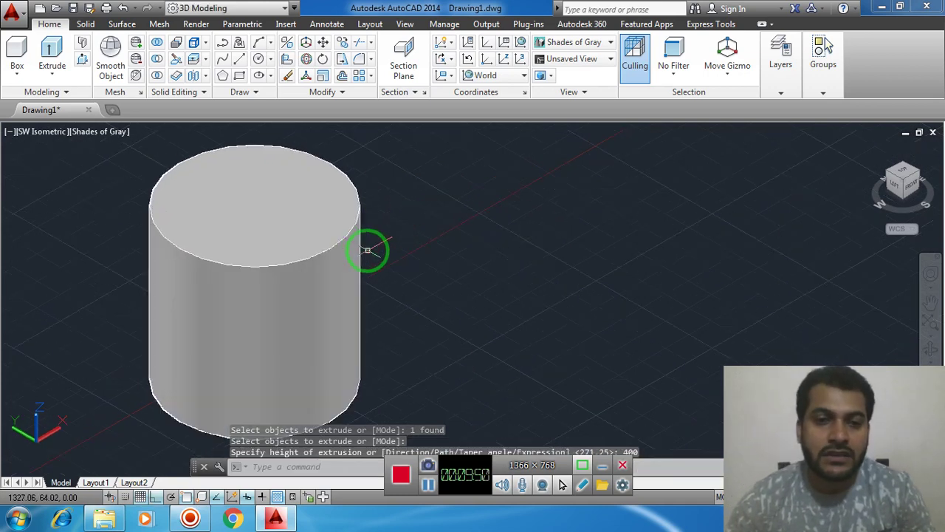
{"action": "scroll", "coordinate": [367, 251], "scroll_direction": "down", "scroll_amount": 2}
{"action": "middle_click_drag", "start_coordinate": [365, 246], "coordinate": [386, 249]}
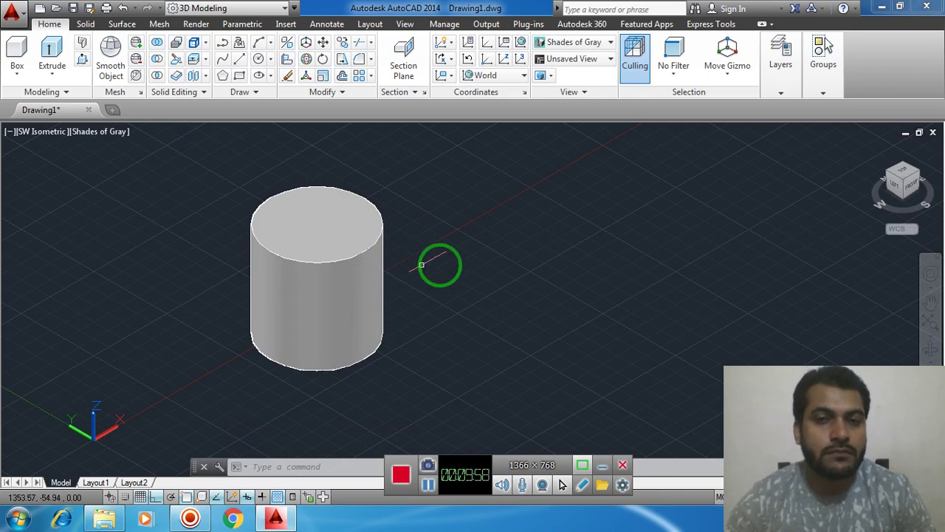
- Pan and orbit the view to see the cylinder from a custom angle
{"action": "middle_click_drag", "start_coordinate": [490, 253], "coordinate": [419, 264]}
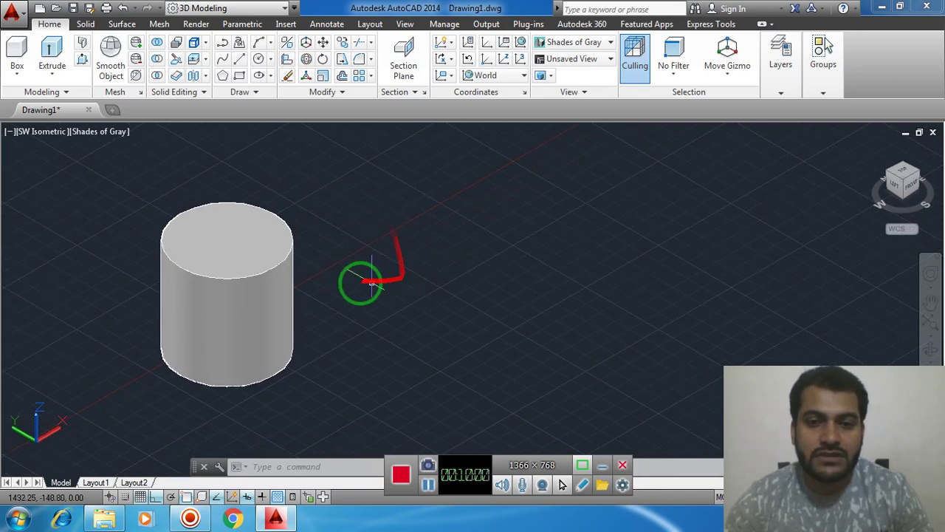
{"action": "middle_click_drag", "start_coordinate": [372, 280], "coordinate": [457, 267]}
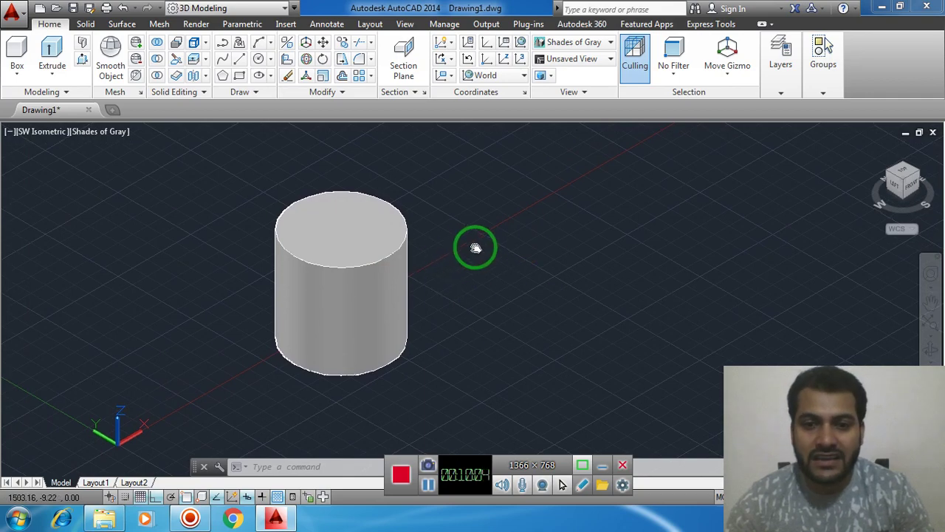
{"action": "mouse_move", "coordinate": [475, 247]}
{"action": "middle_mouse_down"}
{"action": "mouse_move", "coordinate": [603, 253]}
{"action": "mouse_move", "coordinate": [681, 228]}
{"action": "mouse_move", "coordinate": [642, 253]}
{"action": "mouse_move", "coordinate": [420, 258]}
{"action": "mouse_move", "coordinate": [680, 224]}
{"action": "mouse_move", "coordinate": [512, 274]}
{"action": "mouse_move", "coordinate": [368, 249]}
{"action": "mouse_move", "coordinate": [629, 229]}
{"action": "middle_mouse_up"}
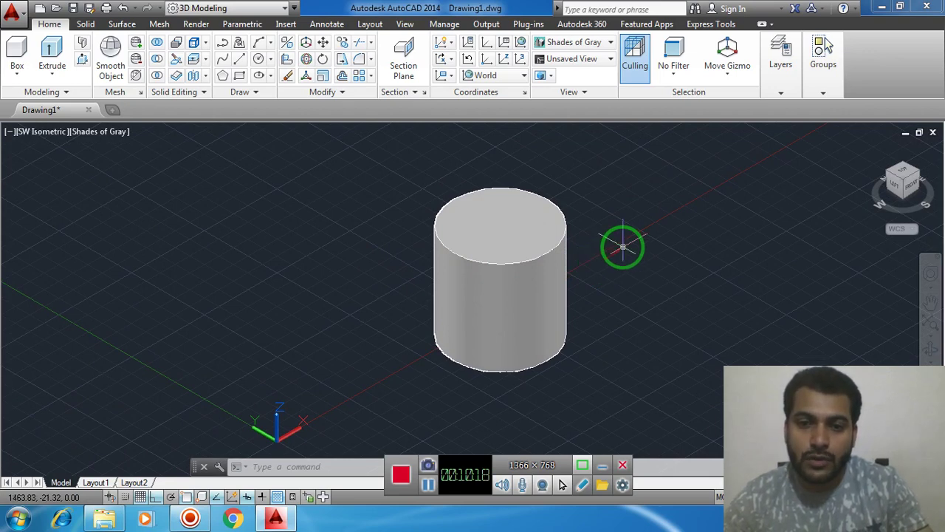
{"action": "mouse_move", "coordinate": [622, 248]}
{"action": "middle_mouse_down", "text": "shift"}
{"action": "mouse_move", "coordinate": [621, 272]}
{"action": "mouse_move", "coordinate": [568, 238]}
{"action": "mouse_move", "coordinate": [626, 243]}
{"action": "mouse_move", "coordinate": [637, 222]}
{"action": "mouse_move", "coordinate": [623, 246]}
{"action": "middle_mouse_up", "text": "shift"}
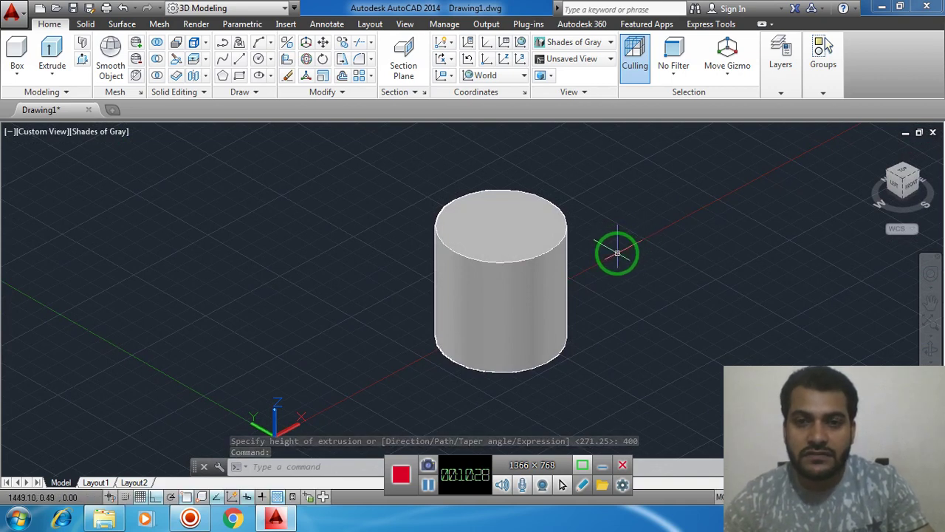
{"action": "mouse_move", "coordinate": [617, 253]}
{"action": "middle_mouse_down", "text": "shift"}
{"action": "mouse_move", "coordinate": [637, 255]}
{"action": "mouse_move", "coordinate": [665, 223]}
{"action": "mouse_move", "coordinate": [645, 259]}
{"action": "mouse_move", "coordinate": [580, 226]}
{"action": "mouse_move", "coordinate": [517, 253]}
{"action": "mouse_move", "coordinate": [517, 264]}
{"action": "mouse_move", "coordinate": [552, 242]}
{"action": "mouse_move", "coordinate": [569, 257]}
{"action": "mouse_move", "coordinate": [599, 244]}
{"action": "mouse_move", "coordinate": [618, 258]}
{"action": "mouse_move", "coordinate": [637, 233]}
{"action": "mouse_move", "coordinate": [569, 253]}
{"action": "mouse_move", "coordinate": [517, 213]}
{"action": "mouse_move", "coordinate": [582, 221]}
{"action": "mouse_move", "coordinate": [582, 246]}
{"action": "mouse_move", "coordinate": [422, 197]}
{"action": "mouse_move", "coordinate": [561, 253]}
{"action": "mouse_move", "coordinate": [662, 211]}
{"action": "mouse_move", "coordinate": [497, 231]}
{"action": "mouse_move", "coordinate": [491, 219]}
{"action": "mouse_move", "coordinate": [620, 268]}
{"action": "mouse_move", "coordinate": [713, 211]}
{"action": "mouse_move", "coordinate": [582, 246]}
{"action": "mouse_move", "coordinate": [403, 244]}
{"action": "middle_mouse_up", "text": "shift"}
- Zoom to extents and pan to recentre the orbited cylinder
{"action": "left_click", "coordinate": [430, 200]}
{"action": "left_click", "coordinate": [499, 266]}
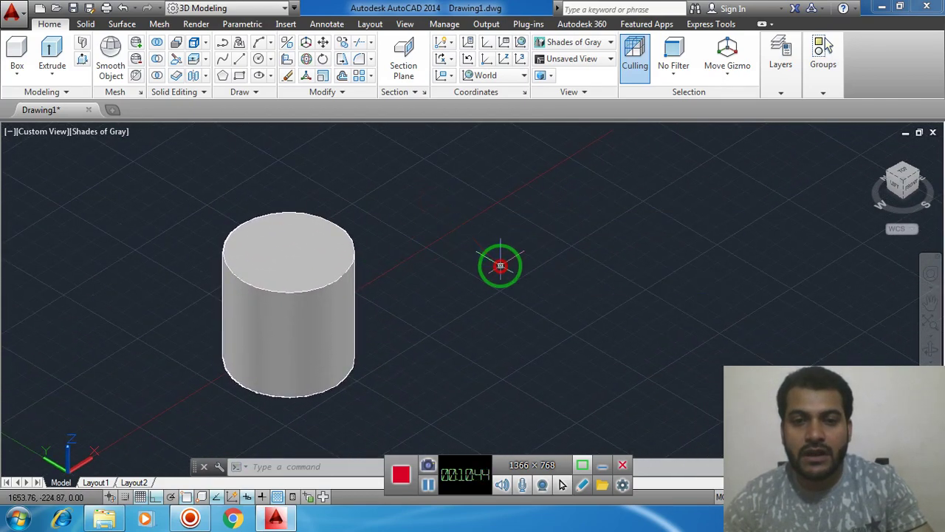
{"action": "key", "text": "Escape"}
{"action": "key", "text": "Escape"}
{"action": "key", "text": "Escape"}
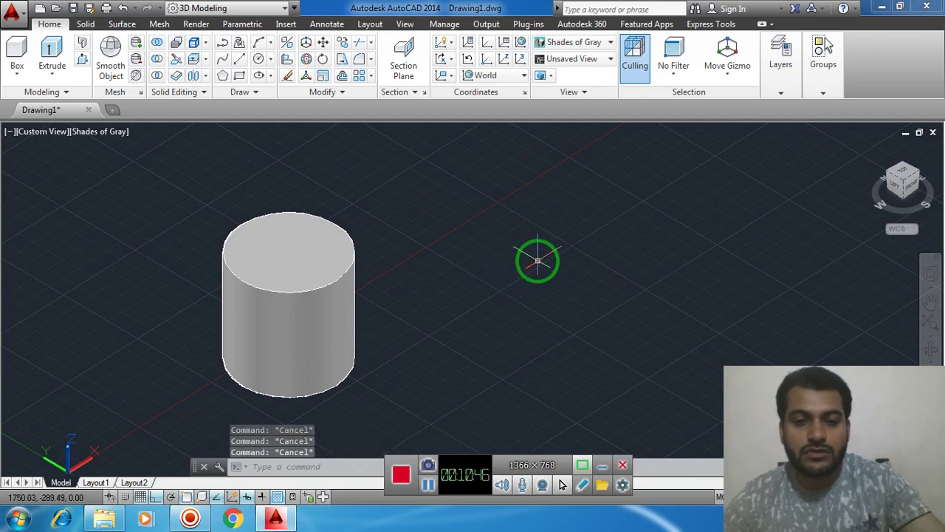
{"action": "mouse_move", "coordinate": [538, 257]}
{"action": "middle_mouse_down"}
{"action": "mouse_move", "coordinate": [460, 271]}
{"action": "mouse_move", "coordinate": [453, 259]}
{"action": "middle_mouse_up"}
{"action": "scroll", "coordinate": [453, 244], "scroll_direction": "up", "scroll_amount": 4}
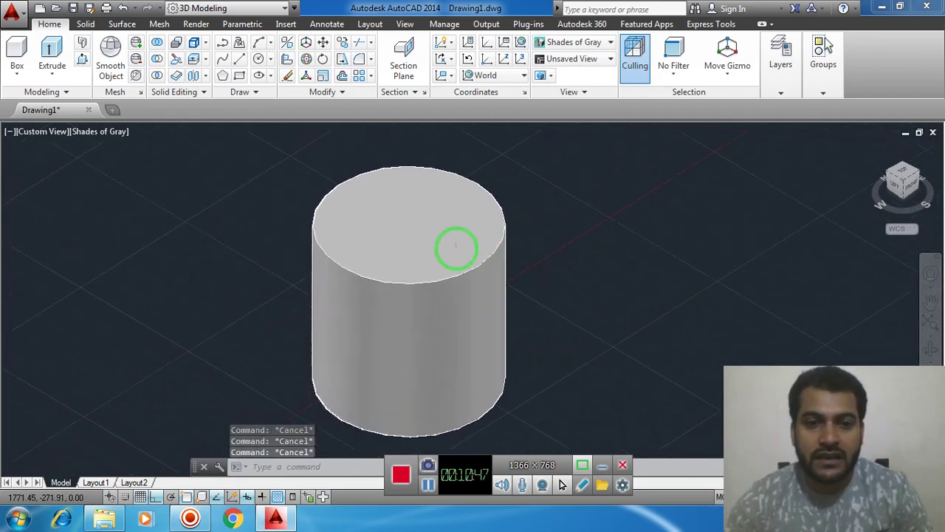
{"action": "scroll", "coordinate": [601, 276], "scroll_direction": "up", "scroll_amount": 3}
{"action": "middle_click", "coordinate": [640, 287]}
{"action": "middle_click", "coordinate": [639, 287]}
{"action": "mouse_move", "coordinate": [639, 287]}
{"action": "middle_mouse_down"}
{"action": "mouse_move", "coordinate": [412, 288]}
{"action": "mouse_move", "coordinate": [403, 247]}
{"action": "middle_mouse_up"}
{"action": "type", "text": "REC"}
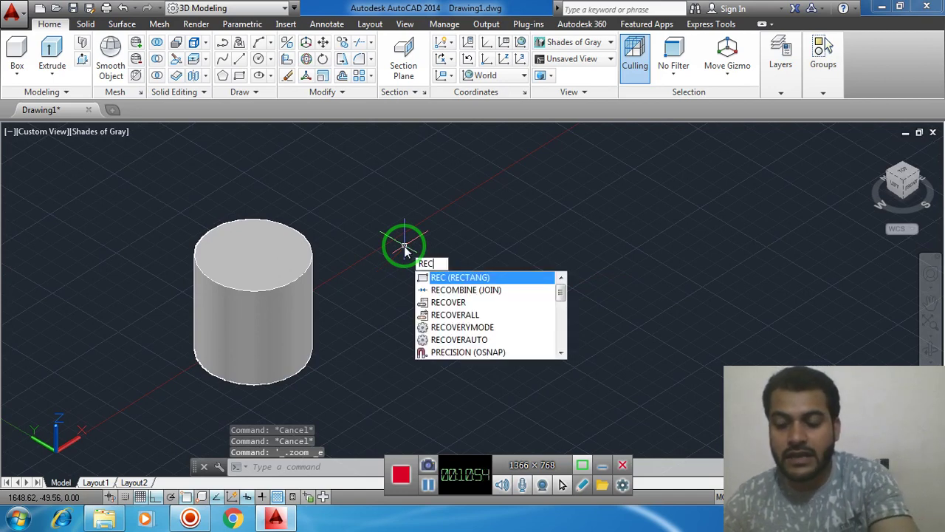
- Draw a 300 × 300 rectangle on the ground beside the cylinder and start Extrude
{"action": "key", "text": "Return"}
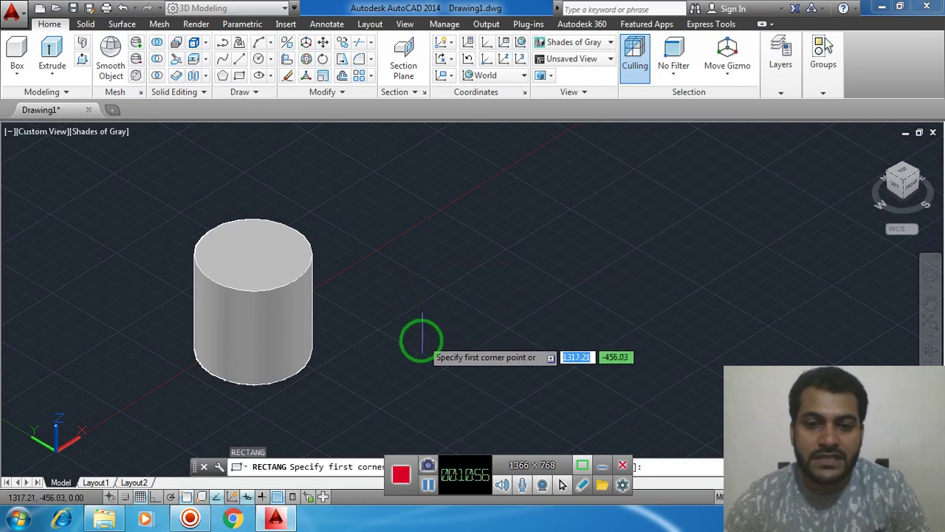
{"action": "middle_click_drag", "start_coordinate": [386, 344], "coordinate": [395, 277]}
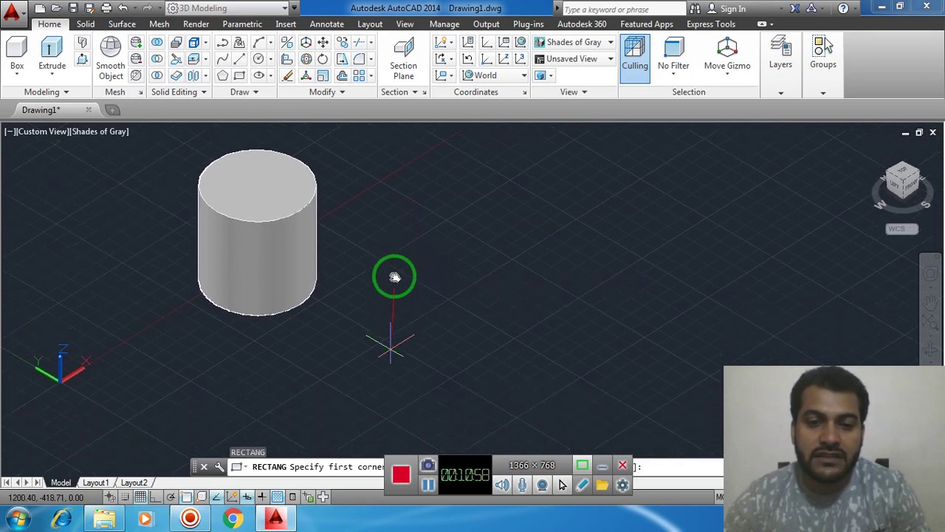
{"action": "left_click", "coordinate": [367, 341]}
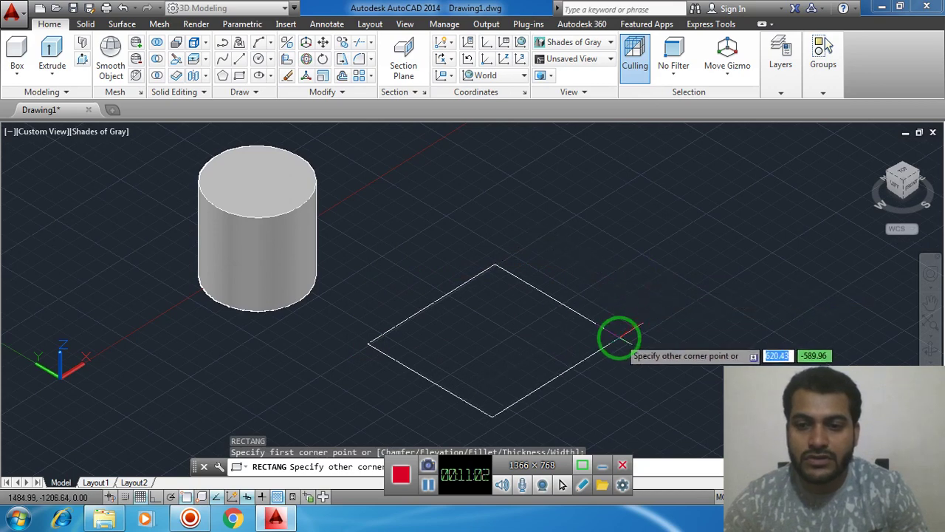
{"action": "middle_click_drag", "start_coordinate": [607, 333], "coordinate": [515, 325]}
{"action": "type", "text": "300"}
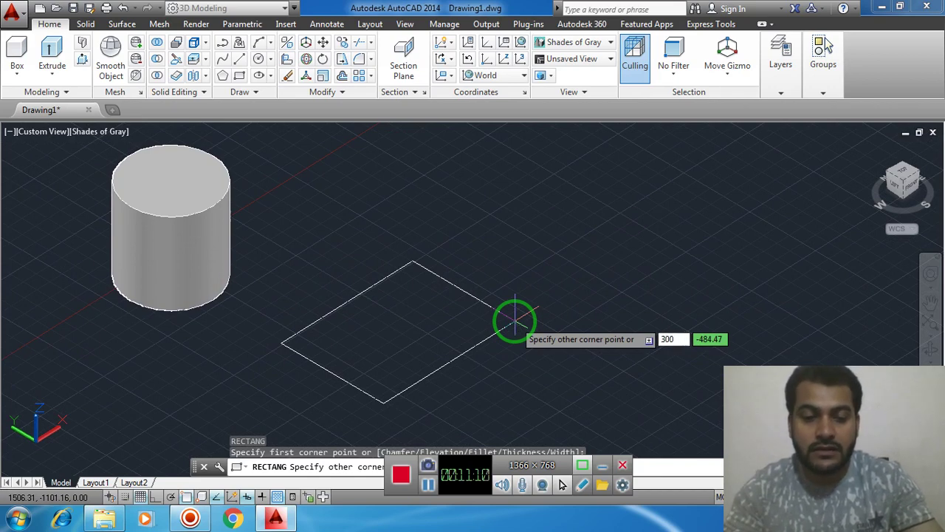
{"action": "key", "text": "Return"}
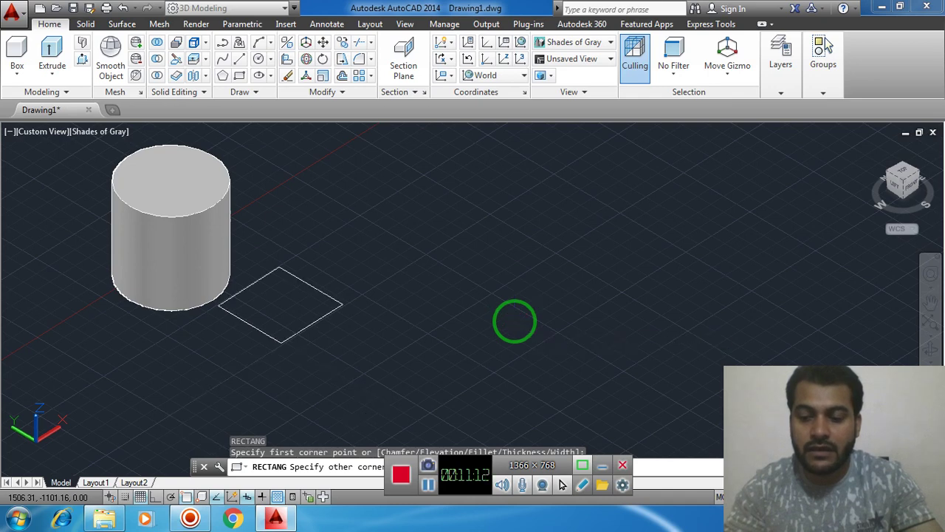
{"action": "mouse_move", "coordinate": [303, 289]}
{"action": "middle_mouse_down"}
{"action": "mouse_move", "coordinate": [370, 302]}
{"action": "mouse_move", "coordinate": [379, 338]}
{"action": "middle_mouse_up"}
{"action": "scroll", "coordinate": [358, 312], "scroll_direction": "up", "scroll_amount": 2}
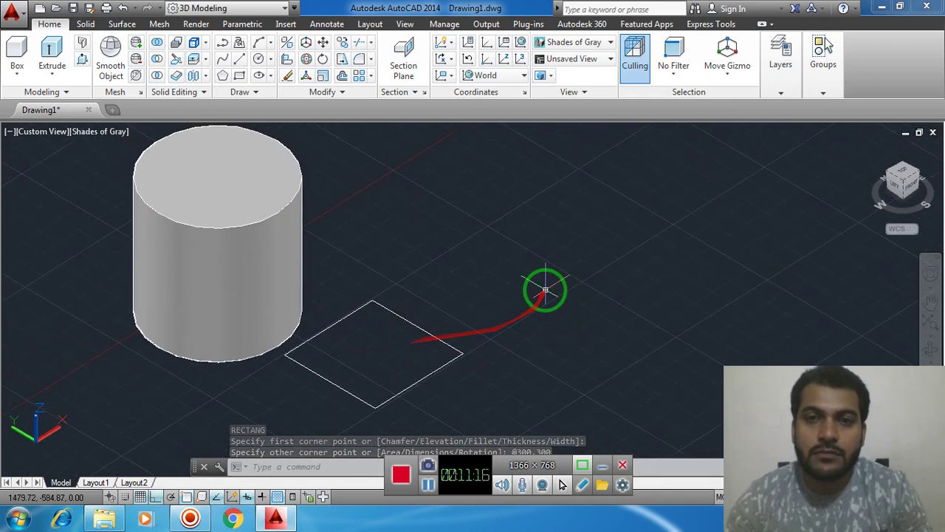
{"action": "left_click", "coordinate": [52, 51]}
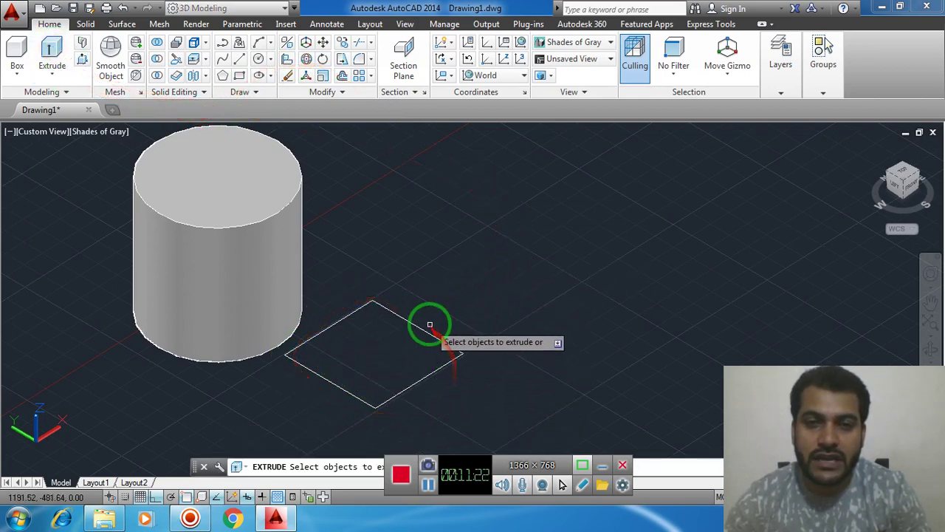
- Extrude the 300 × 300 square 250 units into a box solid
{"action": "left_click", "coordinate": [405, 319]}
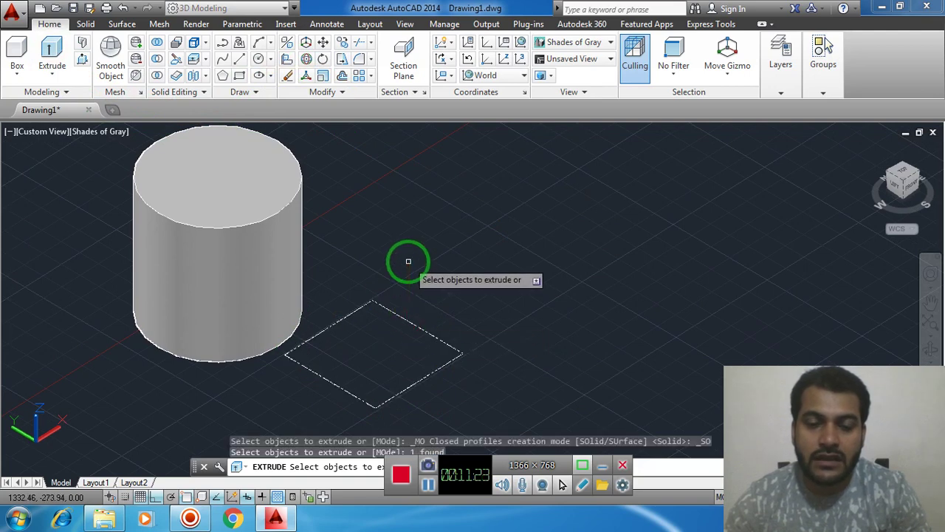
{"action": "key", "text": "Return"}
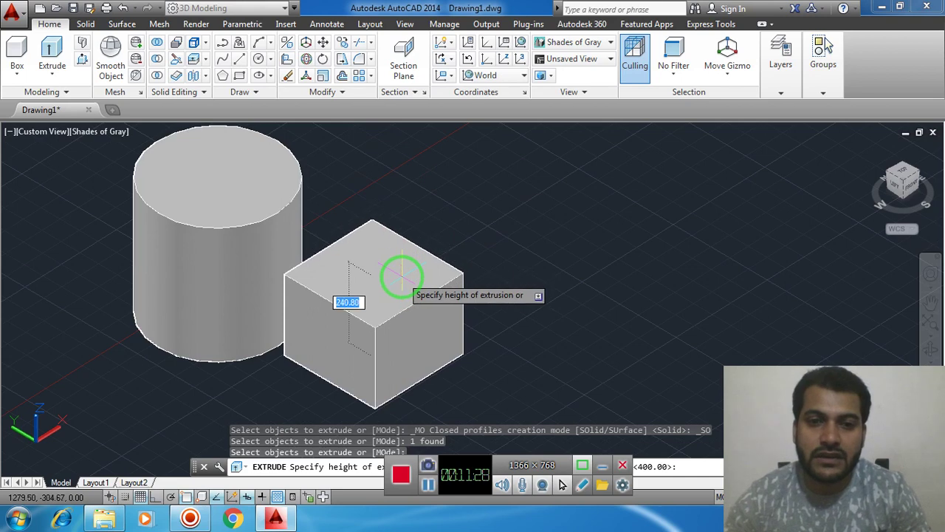
{"action": "mouse_move", "coordinate": [401, 276]}
{"action": "middle_mouse_down"}
{"action": "mouse_move", "coordinate": [370, 288]}
{"action": "mouse_move", "coordinate": [361, 279]}
{"action": "middle_mouse_up"}
{"action": "type", "text": "250"}
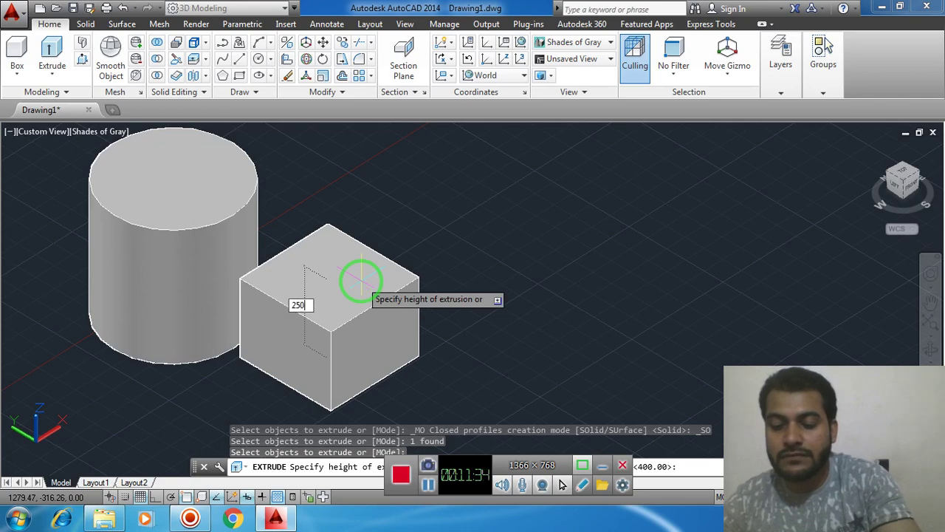
{"action": "key", "text": "Return"}
{"action": "mouse_move", "coordinate": [502, 256]}
{"action": "middle_mouse_down"}
{"action": "mouse_move", "coordinate": [485, 277]}
{"action": "mouse_move", "coordinate": [399, 261]}
{"action": "mouse_move", "coordinate": [435, 270]}
{"action": "mouse_move", "coordinate": [458, 259]}
{"action": "middle_mouse_up"}
{"action": "scroll", "coordinate": [485, 276], "scroll_direction": "down", "scroll_amount": 1}
{"action": "scroll", "coordinate": [477, 268], "scroll_direction": "down", "scroll_amount": 1}
{"action": "scroll", "coordinate": [399, 262], "scroll_direction": "up", "scroll_amount": 2}
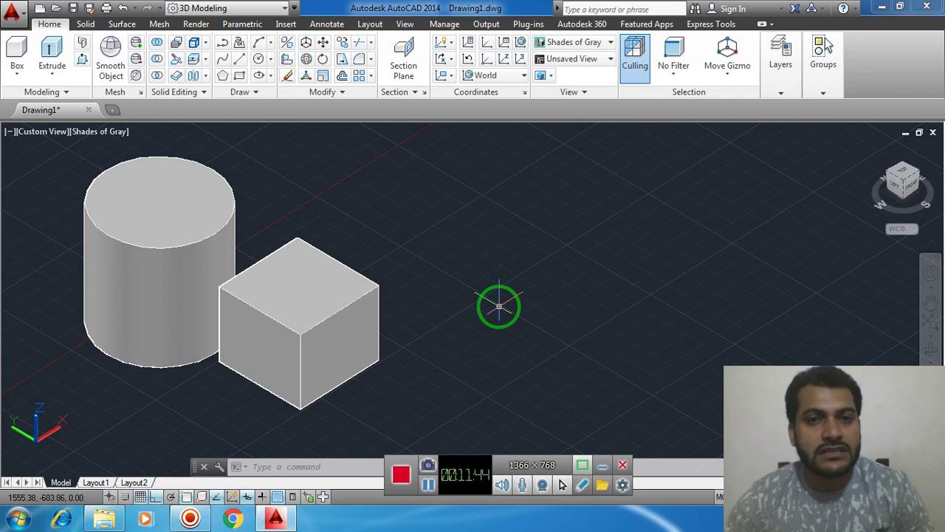
{"action": "mouse_move", "coordinate": [548, 247]}
{"action": "middle_mouse_down"}
{"action": "mouse_move", "coordinate": [527, 274]}
{"action": "mouse_move", "coordinate": [521, 269]}
{"action": "middle_mouse_up"}
{"action": "type", "text": "L"}
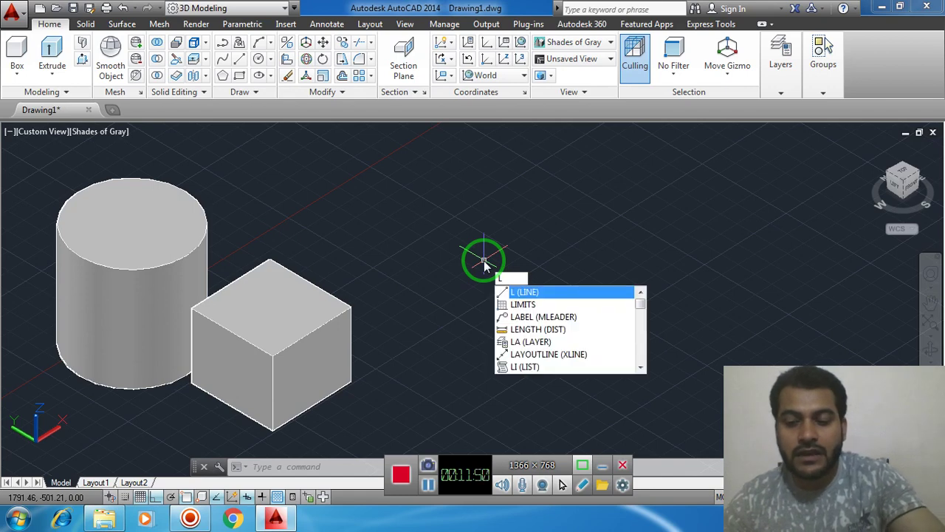
- Draw a closed triangle of lines with two 300-long sides at 0° and 90°
{"action": "key", "text": "Return"}
{"action": "mouse_move", "coordinate": [416, 363]}
{"action": "middle_mouse_down"}
{"action": "mouse_move", "coordinate": [456, 338]}
{"action": "mouse_move", "coordinate": [459, 321]}
{"action": "middle_mouse_up"}
{"action": "left_click", "coordinate": [410, 371]}
{"action": "type", "text": "300"}
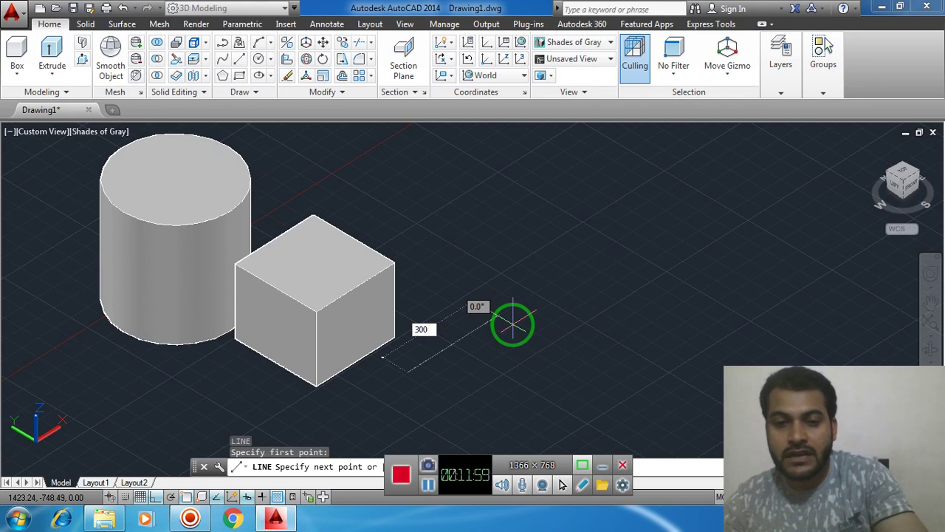
{"action": "key", "text": "Return"}
{"action": "type", "text": "300"}
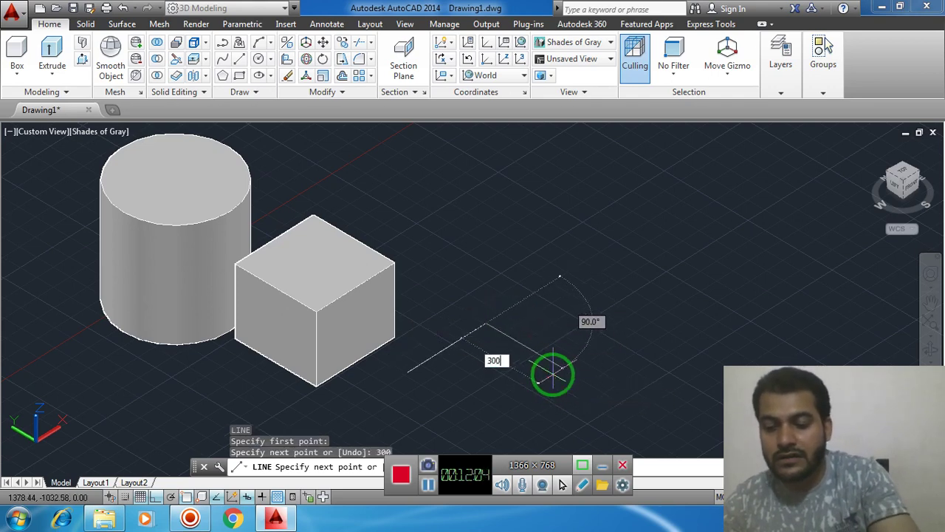
{"action": "key", "text": "Return"}
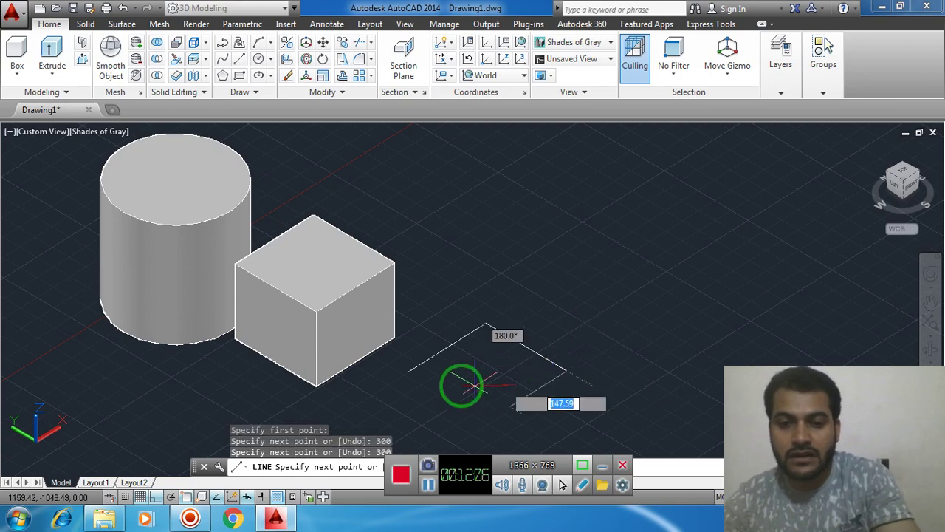
{"action": "left_click", "coordinate": [406, 368]}
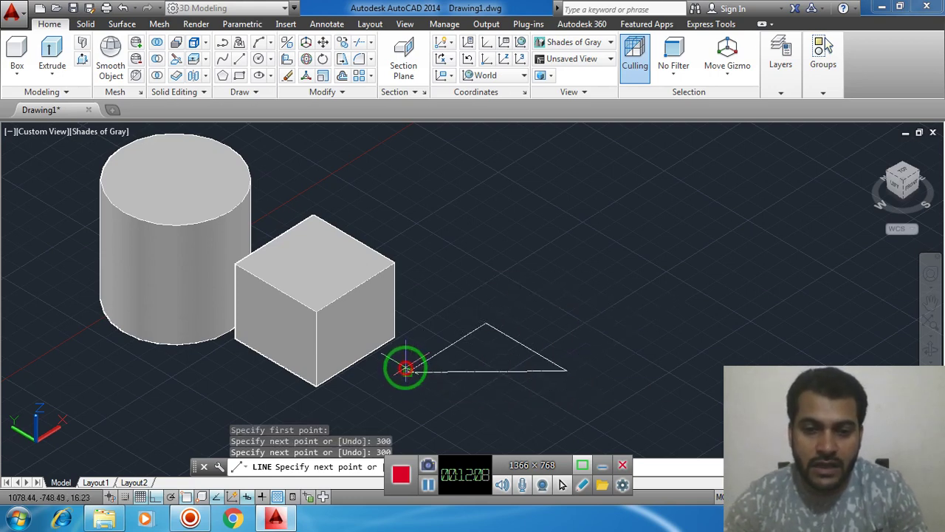
{"action": "key", "text": "Escape"}
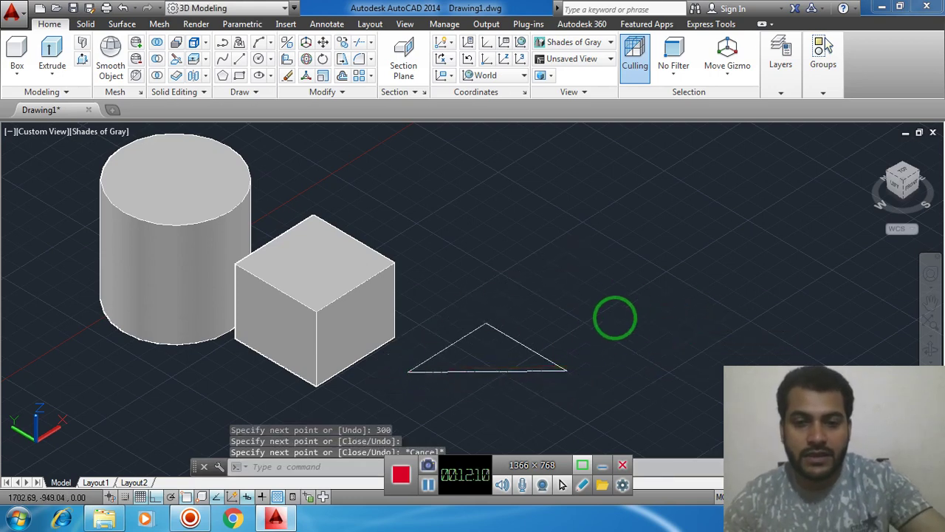
{"action": "key", "text": "Escape"}
{"action": "key", "text": "Escape"}
{"action": "scroll", "coordinate": [519, 322], "scroll_direction": "up", "scroll_amount": 2}
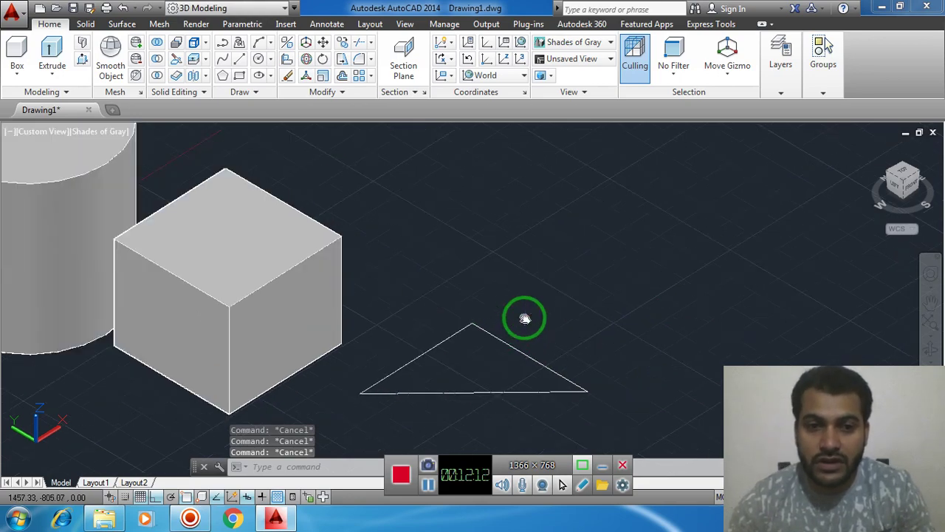
{"action": "scroll", "coordinate": [553, 332], "scroll_direction": "down", "scroll_amount": 3}
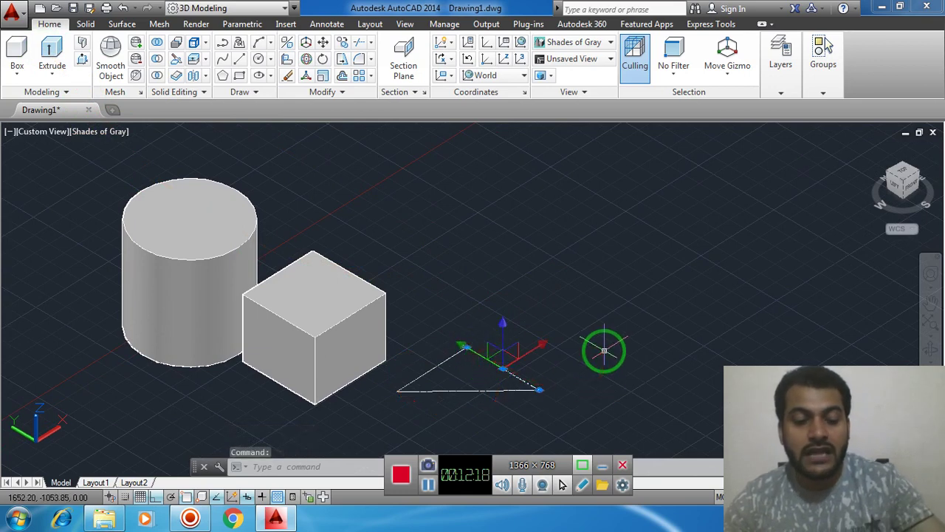
- Test-select the triangle's lines with selection windows, then clear the selection
{"action": "key", "text": "Escape"}
{"action": "key", "text": "Escape"}
{"action": "left_click", "coordinate": [432, 363]}
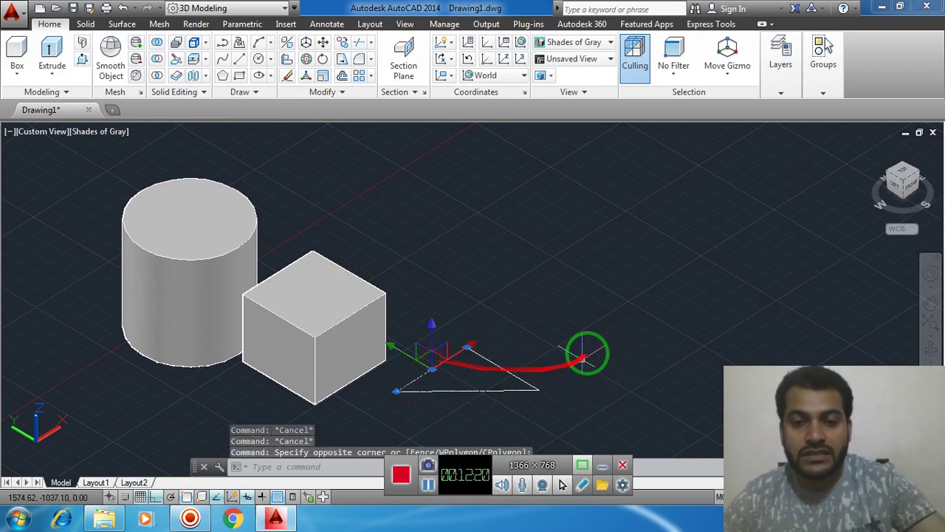
{"action": "key", "text": "Escape"}
{"action": "left_click", "coordinate": [520, 403]}
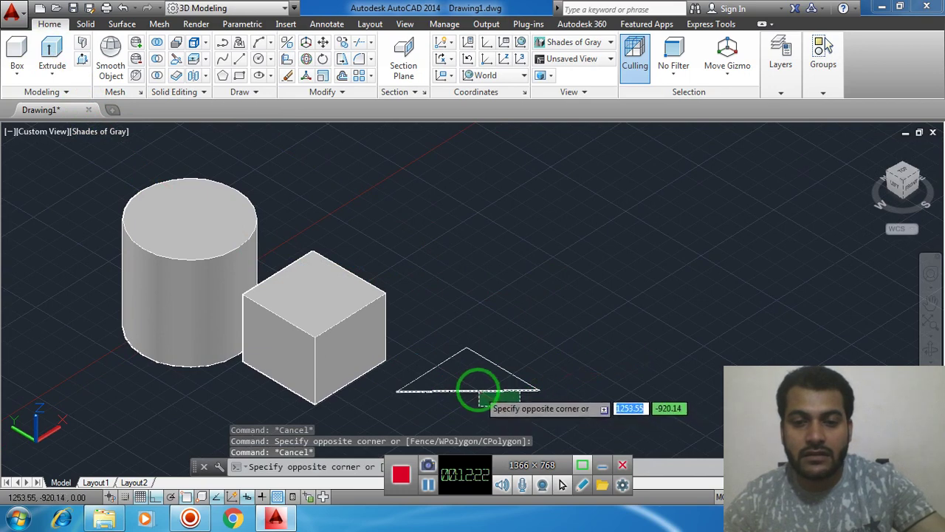
{"action": "left_click", "coordinate": [474, 387]}
{"action": "key", "text": "Escape"}
{"action": "key", "text": "Escape"}
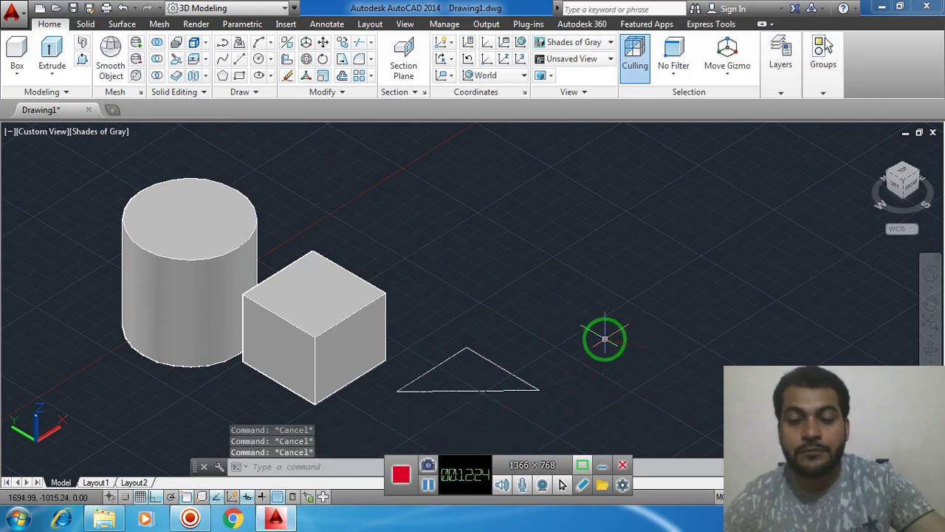
{"action": "middle_click_drag", "start_coordinate": [601, 338], "coordinate": [650, 302]}
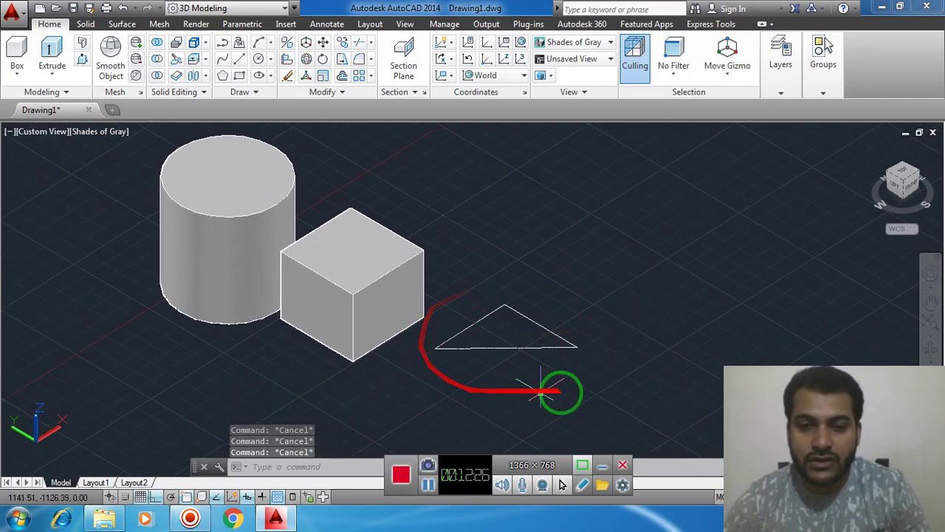
{"action": "left_click", "coordinate": [493, 336]}
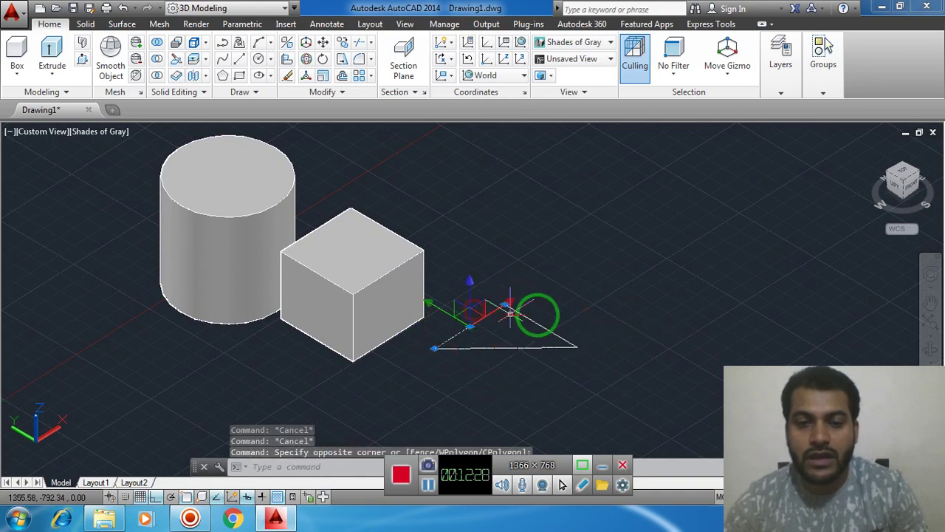
{"action": "key", "text": "Escape"}
{"action": "key", "text": "Escape"}
{"action": "scroll", "coordinate": [544, 312], "scroll_direction": "down", "scroll_amount": 3}
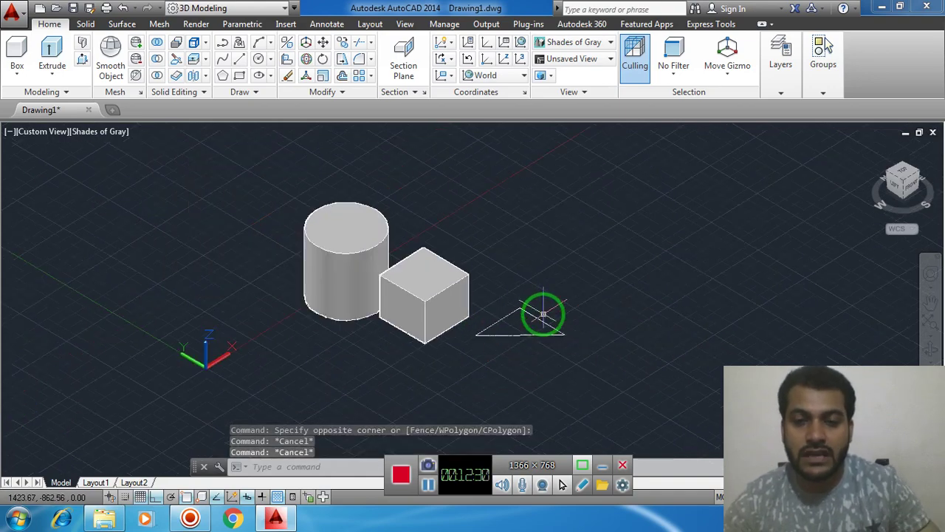
{"action": "scroll", "coordinate": [544, 312], "scroll_direction": "up", "scroll_amount": 6}
{"action": "mouse_move", "coordinate": [544, 327]}
{"action": "middle_mouse_down"}
{"action": "mouse_move", "coordinate": [497, 302]}
{"action": "mouse_move", "coordinate": [570, 292]}
{"action": "middle_mouse_up"}
{"action": "scroll", "coordinate": [496, 302], "scroll_direction": "down", "scroll_amount": 1}
{"action": "scroll", "coordinate": [494, 299], "scroll_direction": "up", "scroll_amount": 2}
{"action": "scroll", "coordinate": [494, 299], "scroll_direction": "down", "scroll_amount": 3}
{"action": "left_click", "coordinate": [407, 285]}
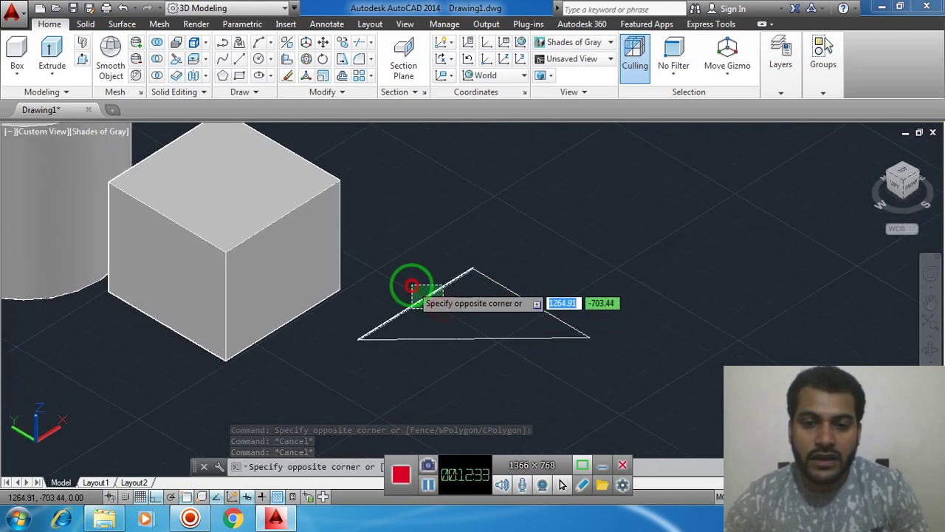
{"action": "left_click", "coordinate": [586, 301]}
{"action": "key", "text": "Escape"}
{"action": "type", "text": "J"}
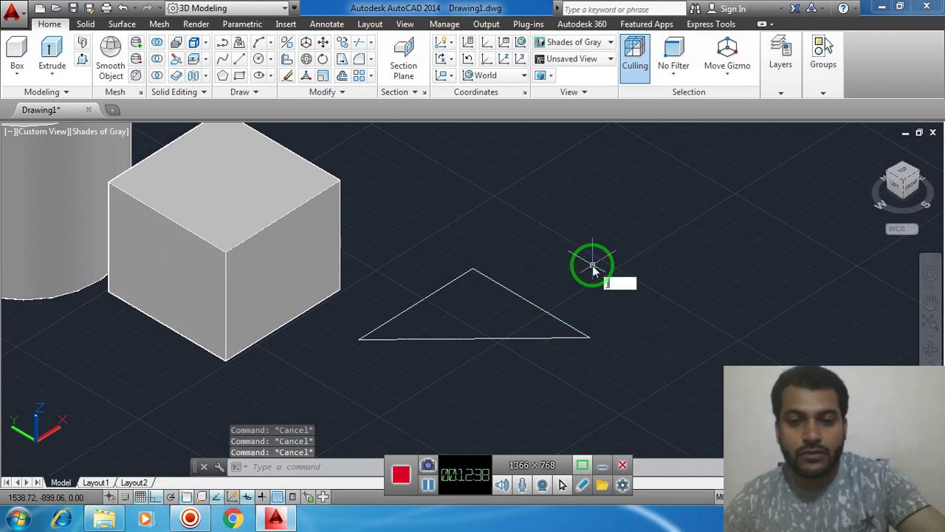
- Begin a join on the triangle edges, then cancel the incomplete attempt
{"action": "key", "text": "Return"}
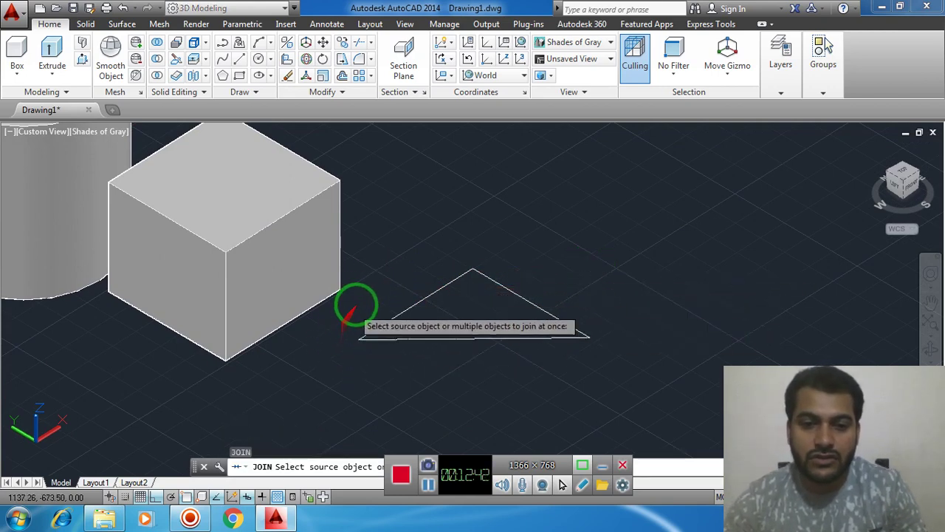
{"action": "left_click", "coordinate": [378, 236]}
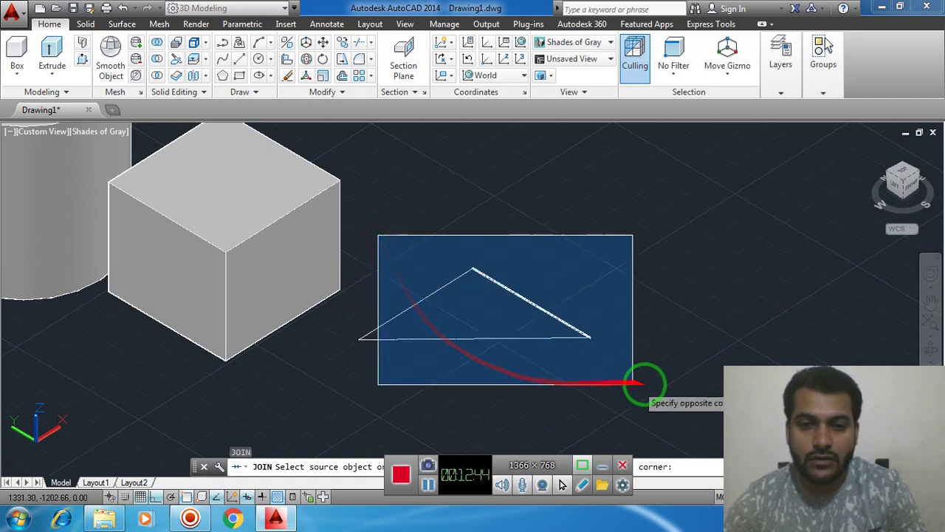
{"action": "left_click", "coordinate": [653, 383]}
{"action": "key", "text": "Escape"}
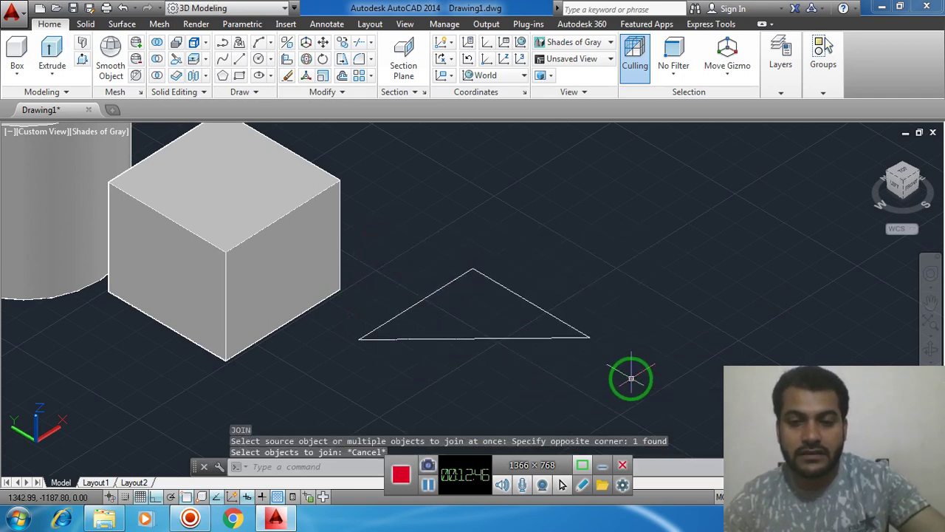
{"action": "key", "text": "Escape"}
{"action": "key", "text": "Escape"}
{"action": "key", "text": "Escape"}
- Run JOIN on all three triangle lines to merge them into one polyline
{"action": "type", "text": "join"}
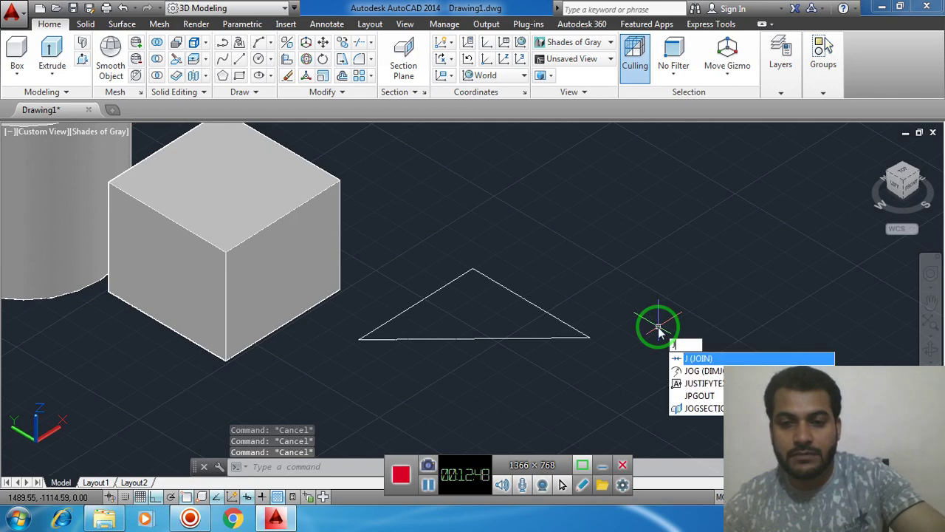
{"action": "key", "text": "Return"}
{"action": "left_click", "coordinate": [581, 412]}
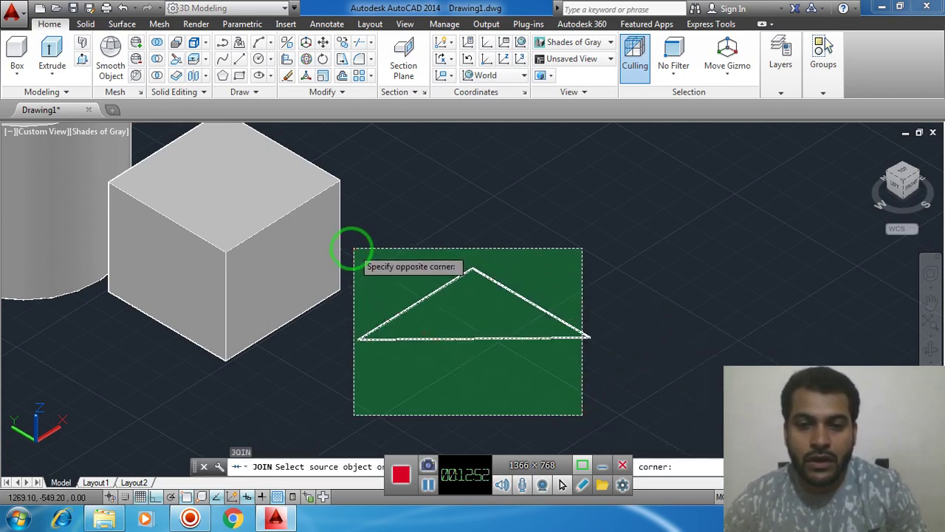
{"action": "left_click", "coordinate": [354, 249]}
{"action": "key", "text": "Return"}
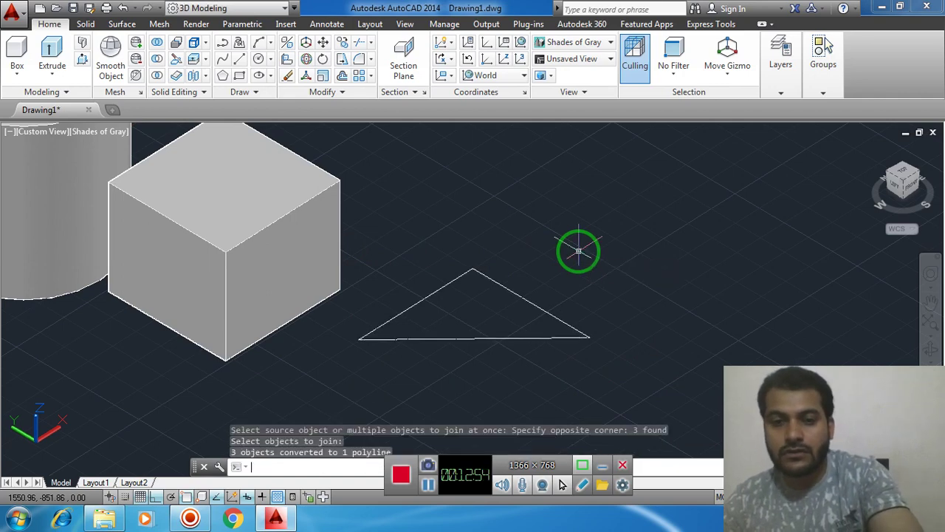
{"action": "left_click", "coordinate": [517, 295]}
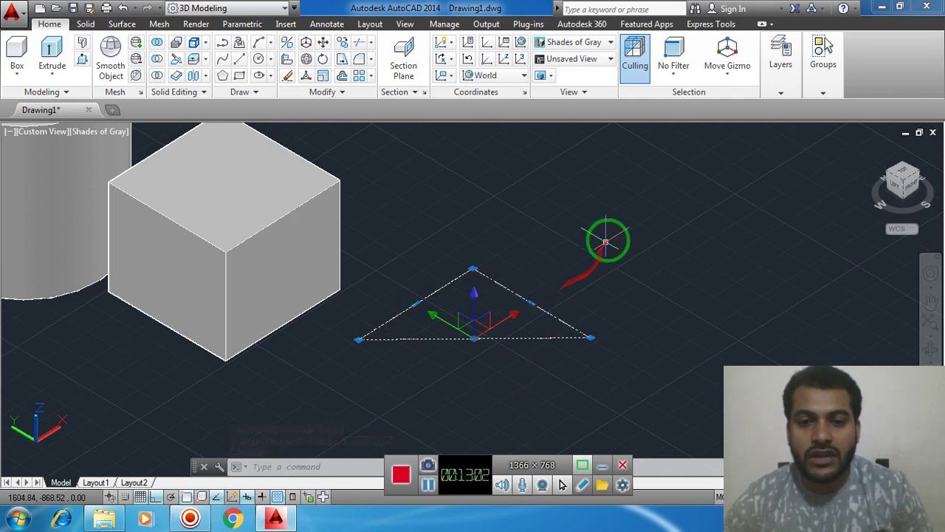
{"action": "left_click", "coordinate": [654, 310]}
{"action": "key", "text": "Escape"}
{"action": "key", "text": "Escape"}
{"action": "key", "text": "Escape"}
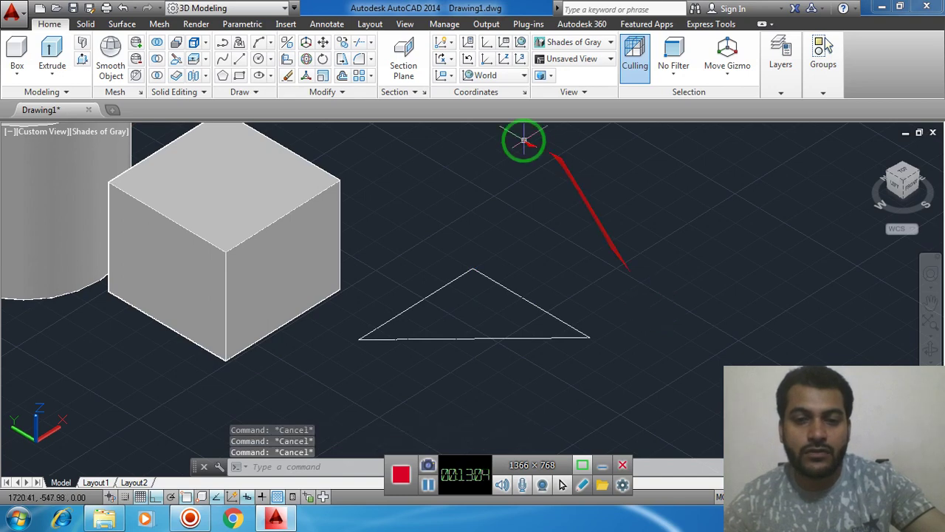
- Extrude the triangle 250 units into a triangular prism beside the box
{"action": "left_click", "coordinate": [53, 51]}
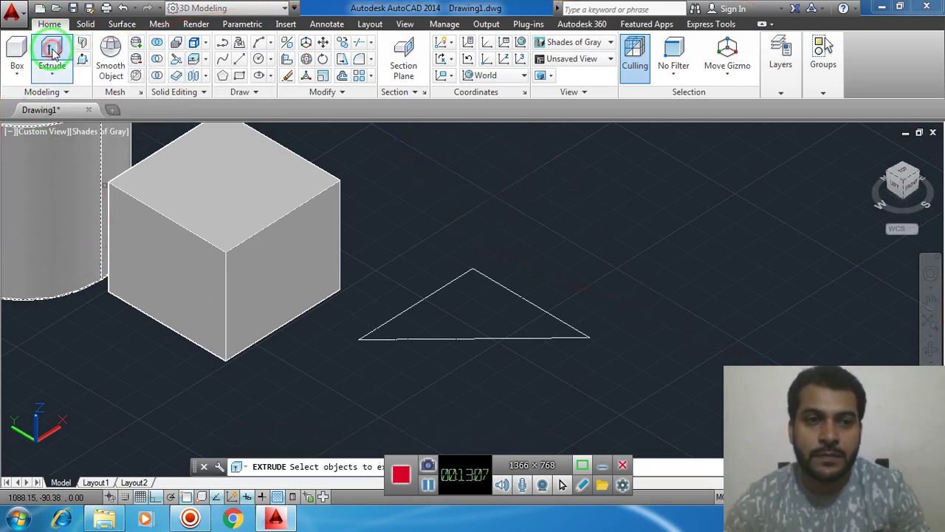
{"action": "left_click", "coordinate": [503, 286]}
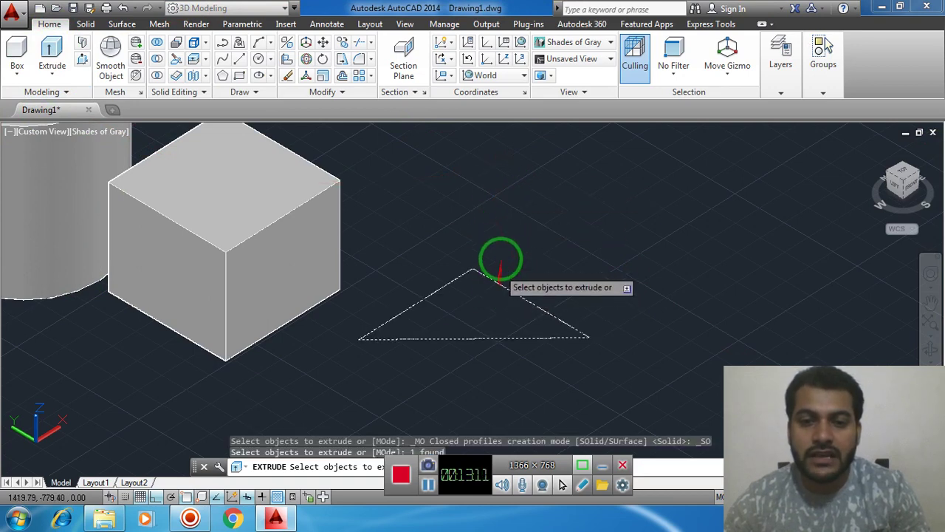
{"action": "key", "text": "Return"}
{"action": "type", "text": "250"}
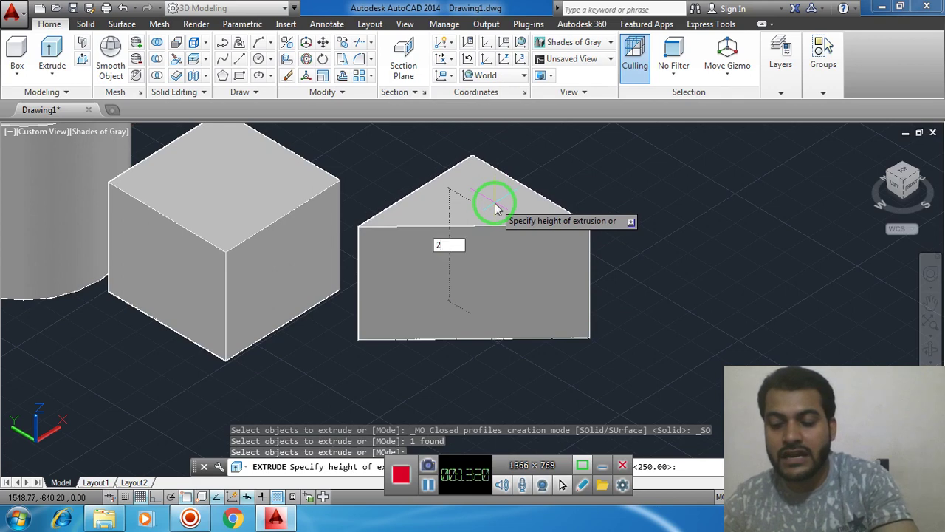
{"action": "key", "text": "Return"}
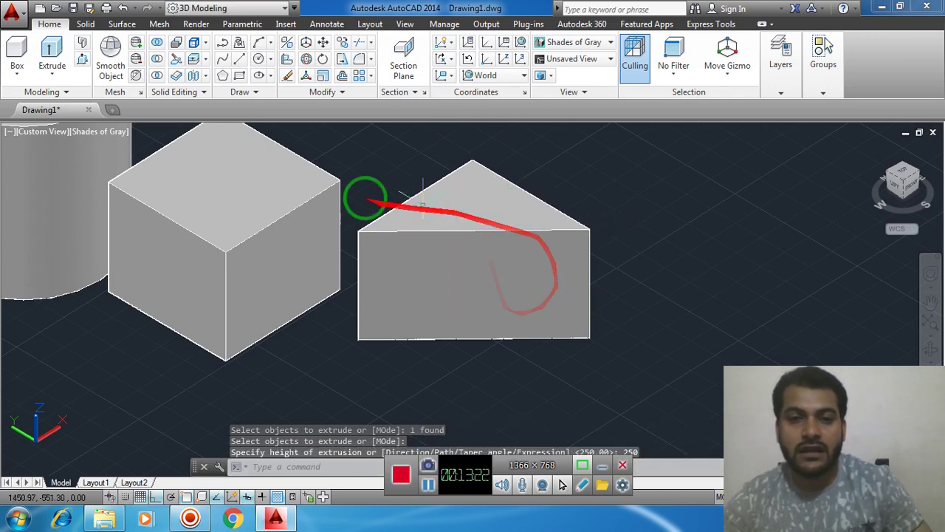
{"action": "scroll", "coordinate": [369, 200], "scroll_direction": "down", "scroll_amount": 3}
{"action": "mouse_move", "coordinate": [274, 228]}
{"action": "middle_mouse_down"}
{"action": "mouse_move", "coordinate": [332, 249]}
{"action": "mouse_move", "coordinate": [433, 316]}
{"action": "mouse_move", "coordinate": [332, 299]}
{"action": "middle_mouse_up"}
{"action": "scroll", "coordinate": [384, 280], "scroll_direction": "up", "scroll_amount": 2}
{"action": "scroll", "coordinate": [433, 310], "scroll_direction": "down", "scroll_amount": 3}
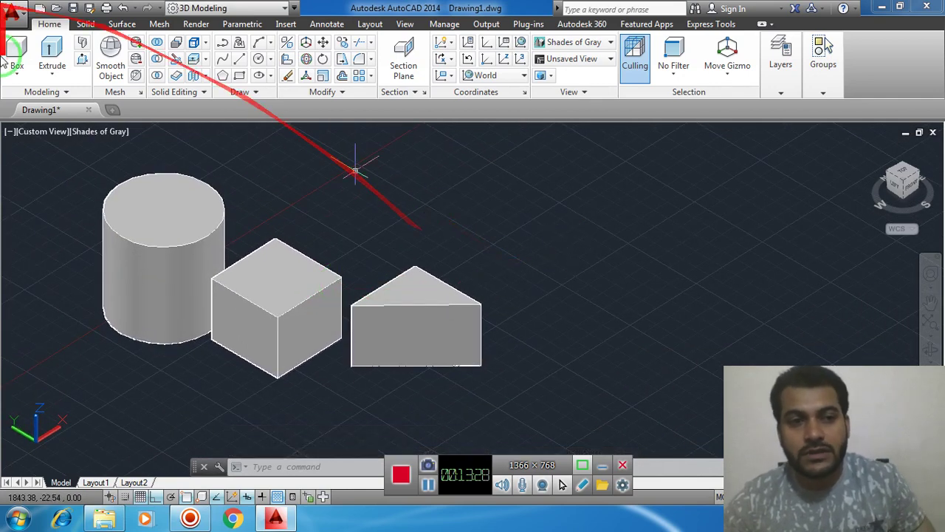
{"action": "scroll", "coordinate": [391, 238], "scroll_direction": "up", "scroll_amount": 2}
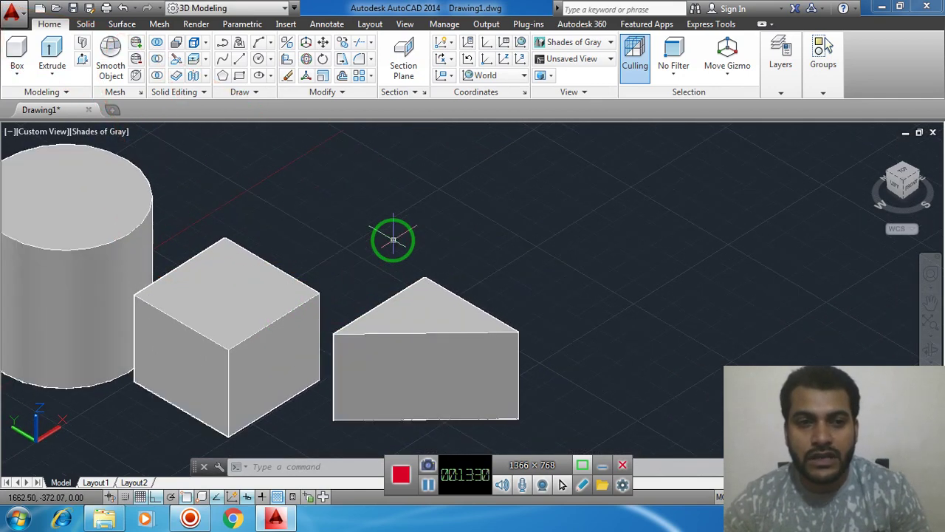
{"action": "scroll", "coordinate": [392, 238], "scroll_direction": "down", "scroll_amount": 3}
{"action": "middle_click_drag", "start_coordinate": [391, 238], "coordinate": [419, 256]}
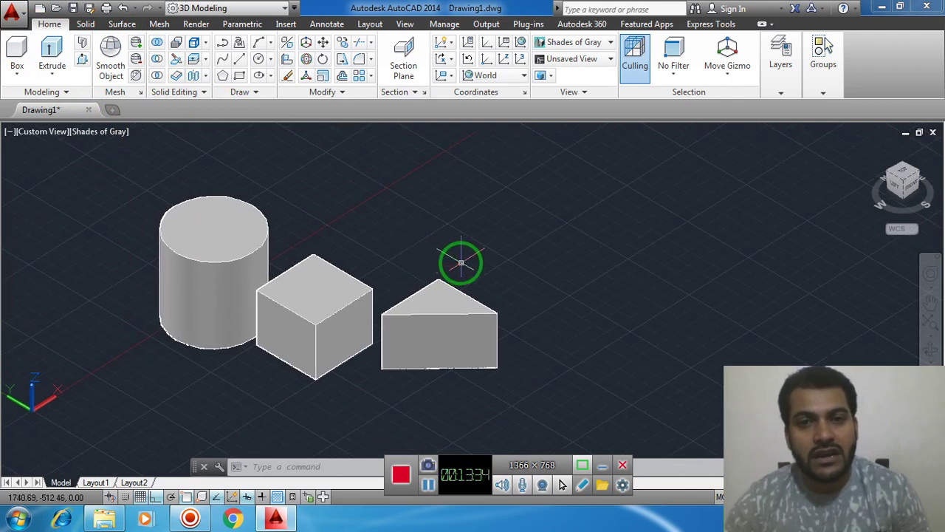
{"action": "middle_click_drag", "start_coordinate": [490, 258], "coordinate": [432, 244]}
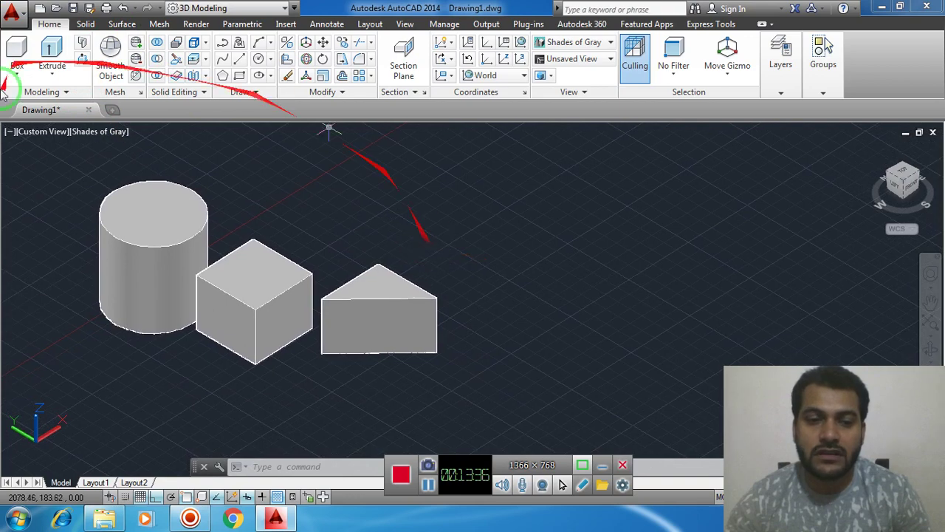
{"action": "scroll", "coordinate": [391, 266], "scroll_direction": "up", "scroll_amount": 2}
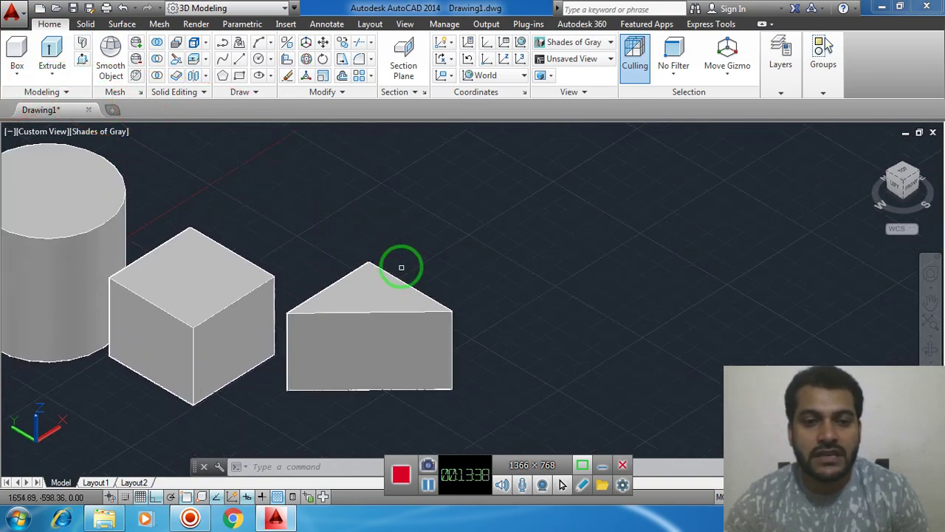
{"action": "middle_click_drag", "start_coordinate": [396, 268], "coordinate": [481, 257]}
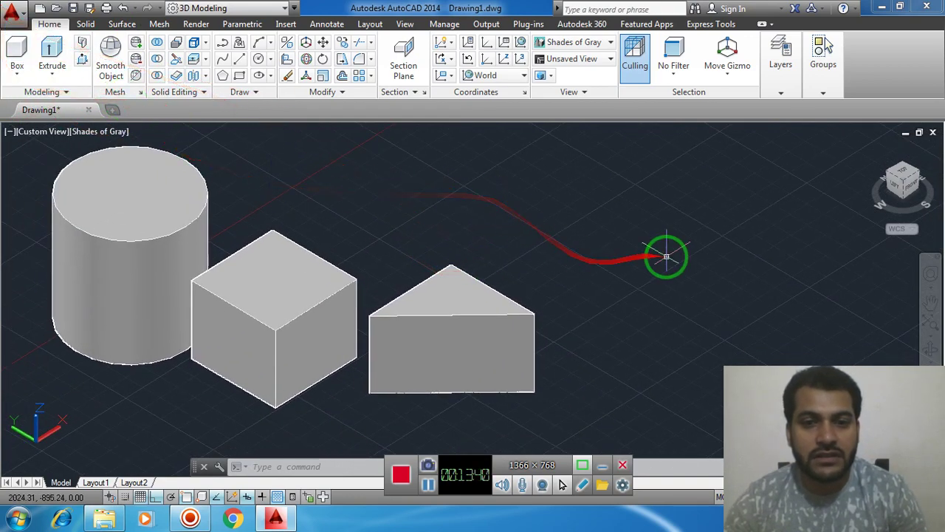
{"action": "mouse_move", "coordinate": [664, 256]}
{"action": "middle_mouse_down"}
{"action": "mouse_move", "coordinate": [639, 272]}
{"action": "mouse_move", "coordinate": [544, 256]}
{"action": "middle_mouse_up"}
{"action": "scroll", "coordinate": [620, 273], "scroll_direction": "down", "scroll_amount": 2}
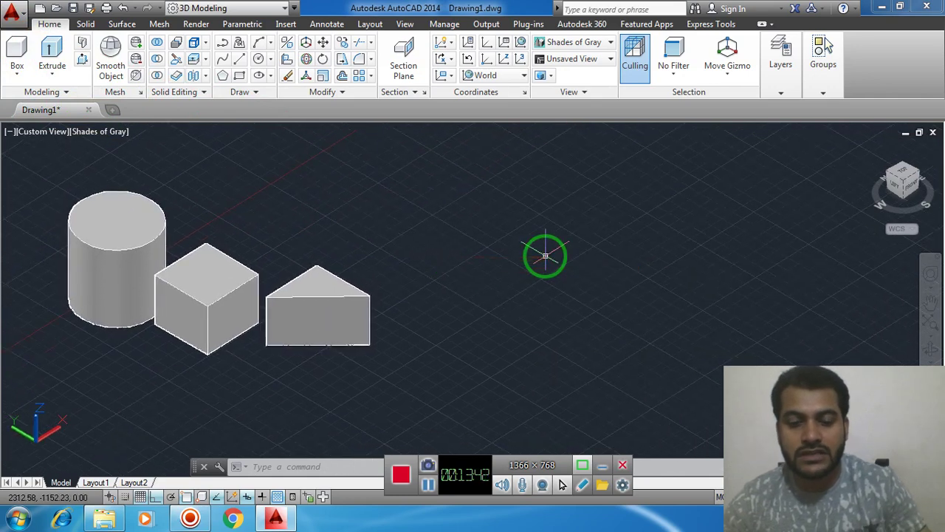
{"action": "type", "text": "c"}
- Draw a large circle and a smaller concentric circle beside the prism, then start Extrude
{"action": "key", "text": "Return"}
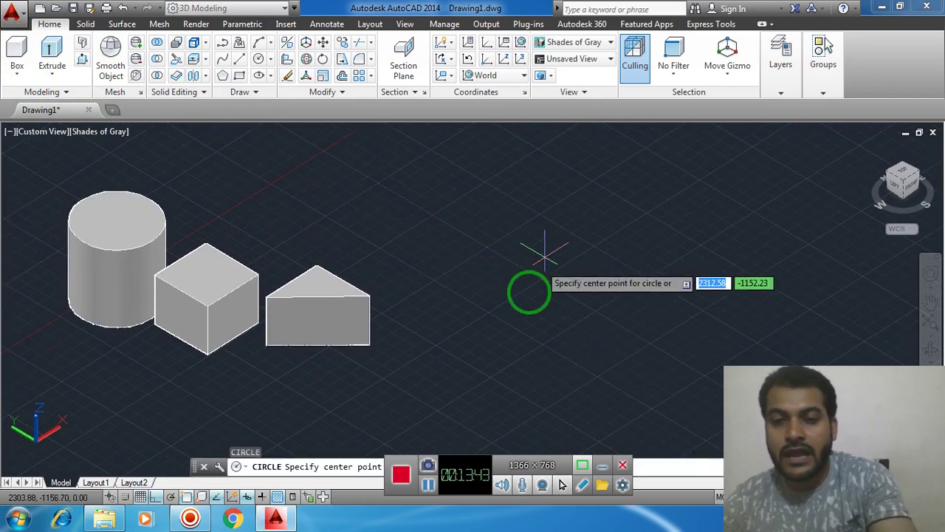
{"action": "left_click", "coordinate": [533, 338]}
{"action": "left_click", "coordinate": [592, 301]}
{"action": "type", "text": "c"}
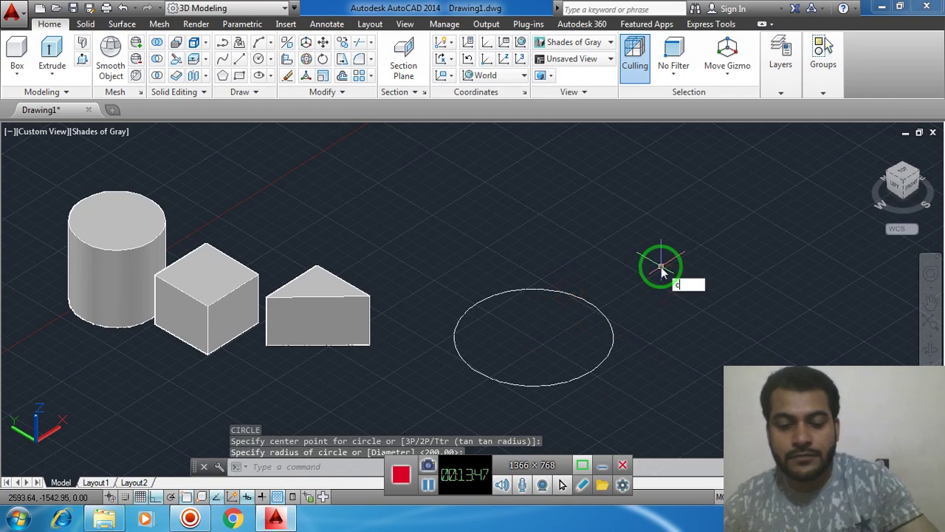
{"action": "key", "text": "Return"}
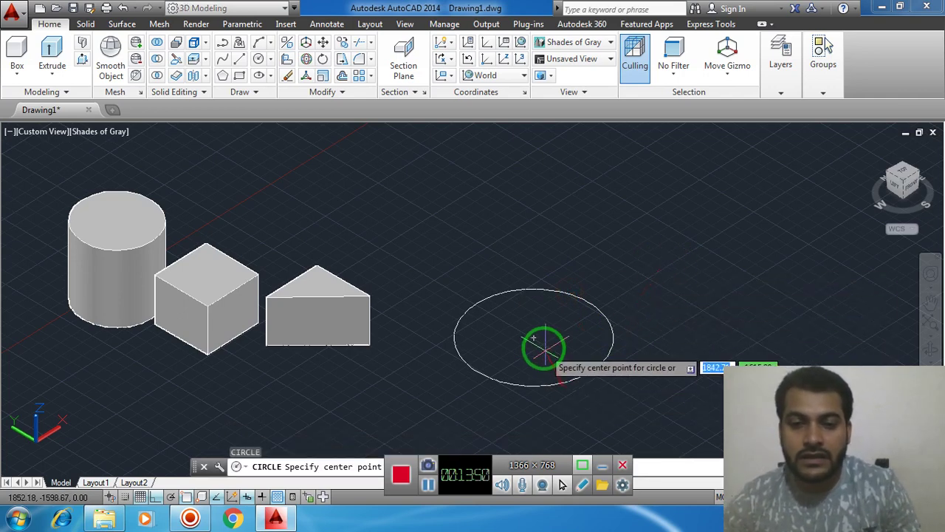
{"action": "left_click", "coordinate": [533, 338]}
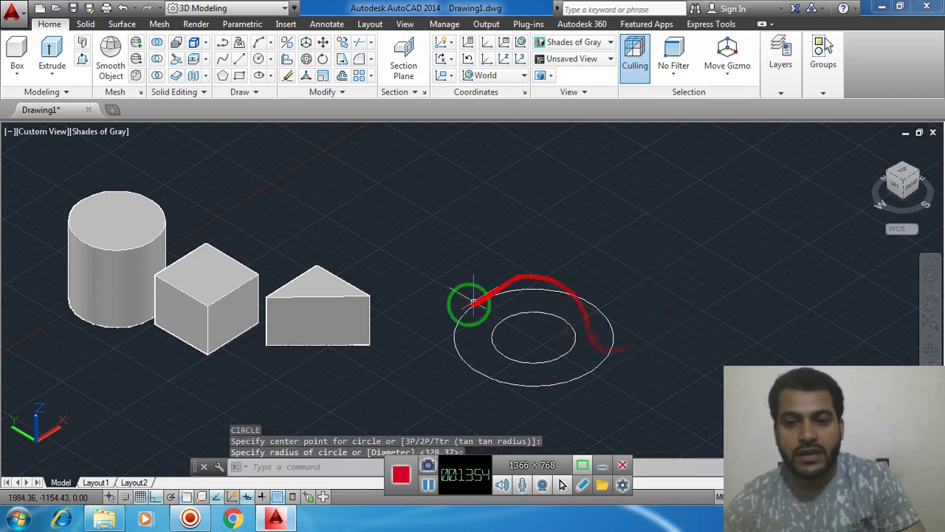
{"action": "middle_click_drag", "start_coordinate": [644, 313], "coordinate": [621, 320]}
{"action": "left_click", "coordinate": [52, 49]}
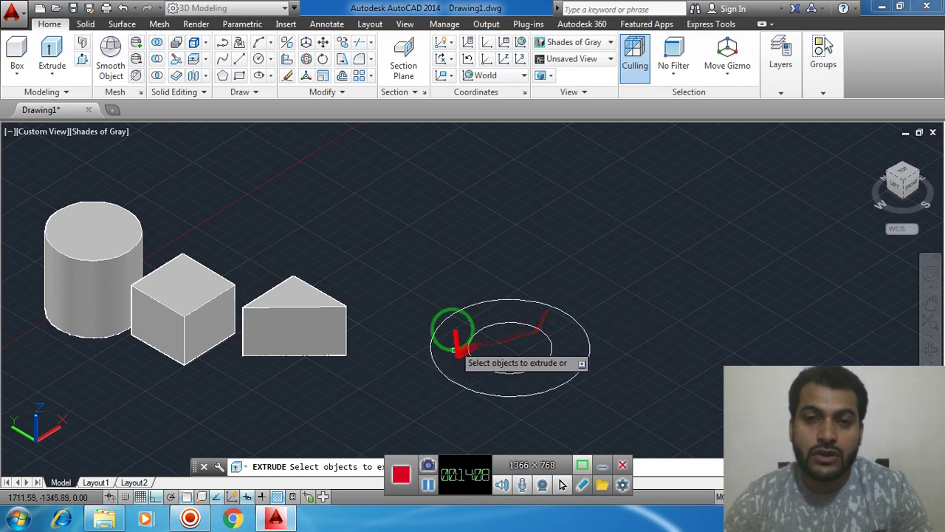
- Extrude the outer circle, then undo that extrusion
{"action": "left_click", "coordinate": [523, 300]}
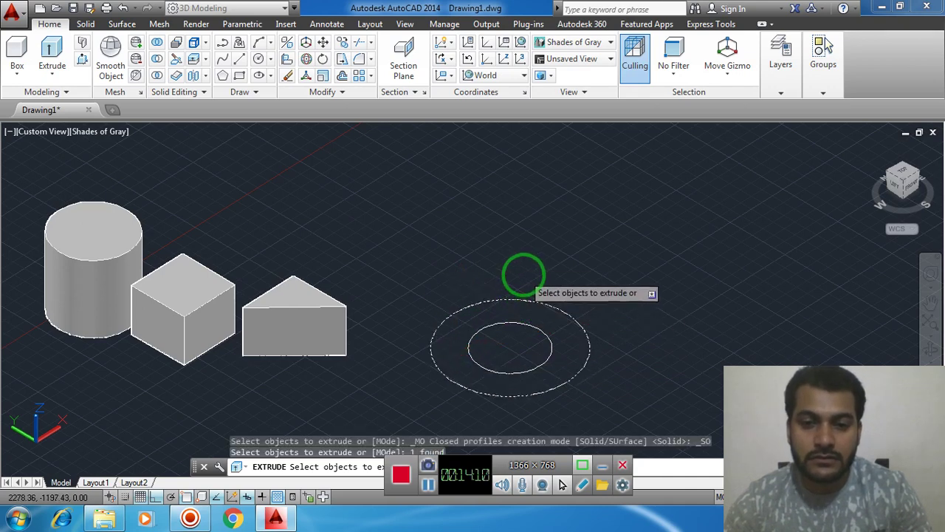
{"action": "key", "text": "Return"}
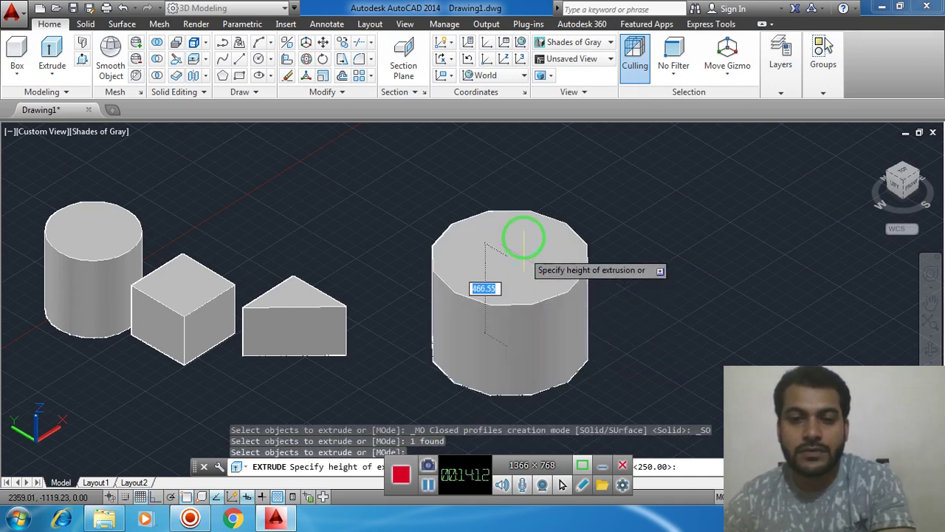
{"action": "left_click", "coordinate": [520, 214]}
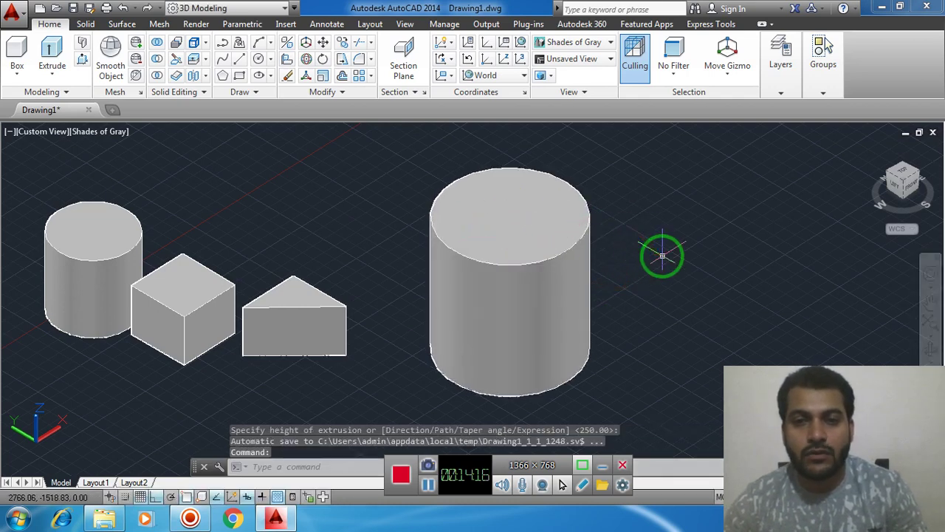
{"action": "key", "text": "ctrl+z"}
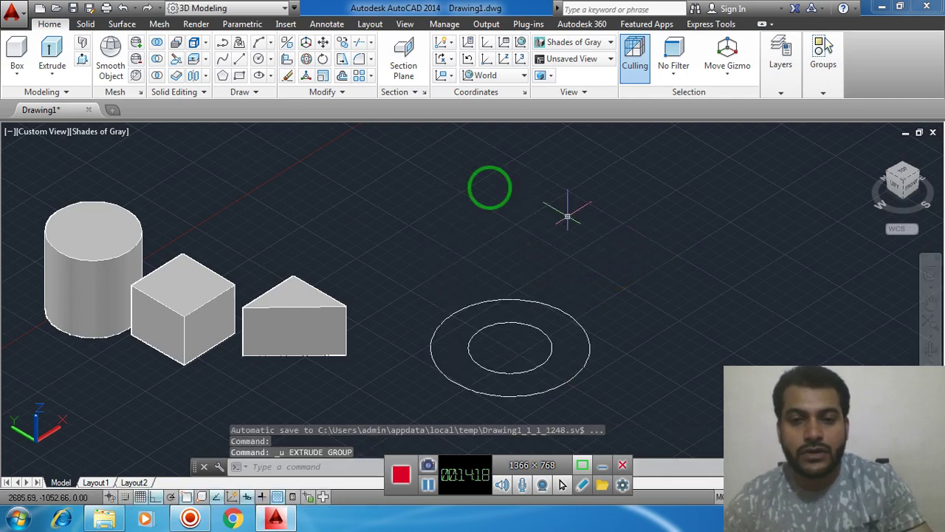
- Extrude the inner circle 500 units into a tall cylinder
{"action": "left_click", "coordinate": [52, 53]}
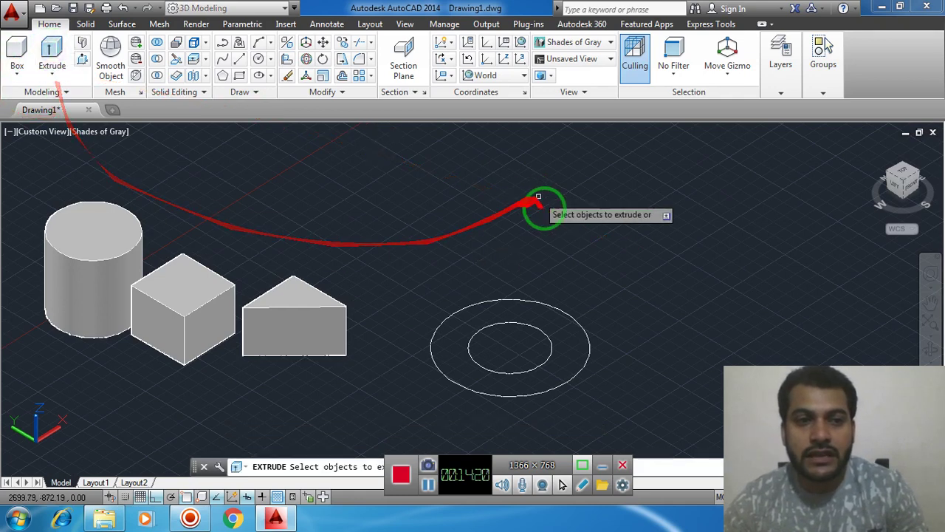
{"action": "left_click", "coordinate": [510, 322]}
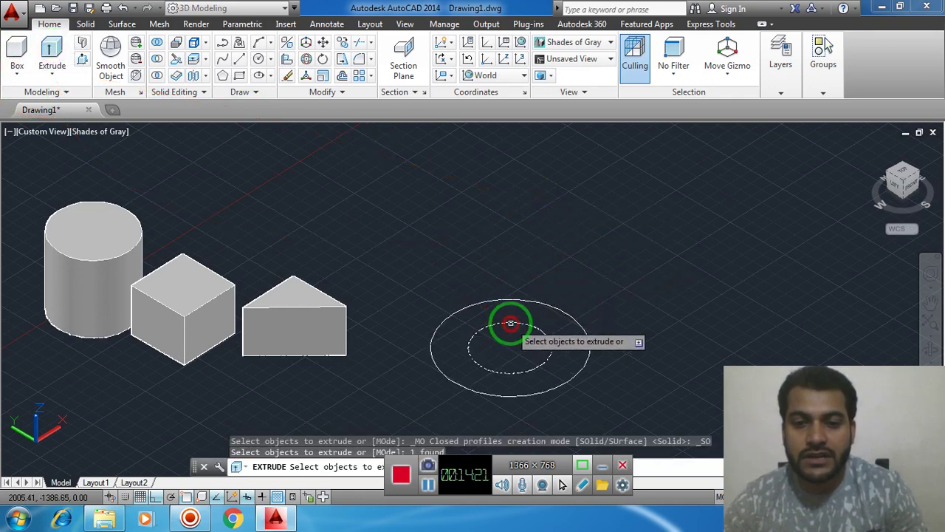
{"action": "key", "text": "Return"}
{"action": "type", "text": "500"}
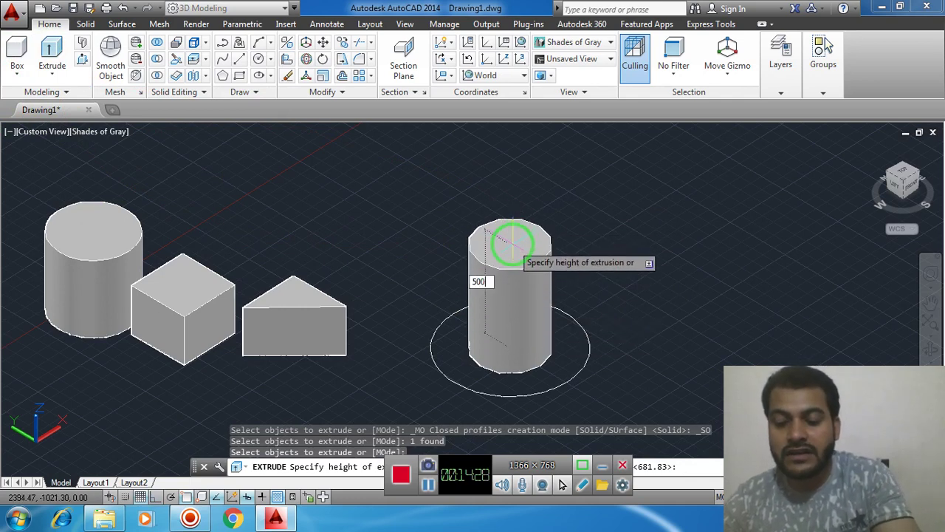
{"action": "key", "text": "Return"}
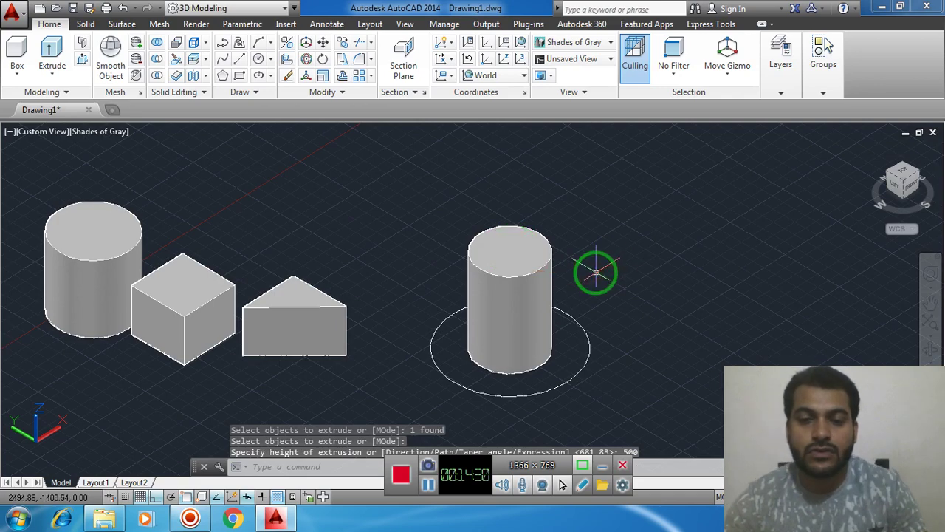
{"action": "scroll", "coordinate": [595, 272], "scroll_direction": "up", "scroll_amount": 2}
{"action": "scroll", "coordinate": [595, 272], "scroll_direction": "down", "scroll_amount": 2}
{"action": "middle_click_drag", "start_coordinate": [602, 276], "coordinate": [558, 257]}
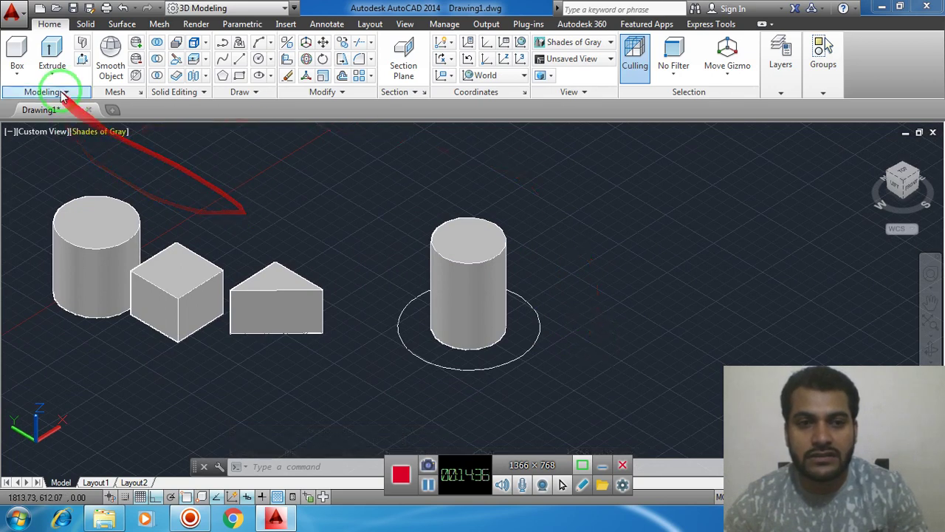
{"action": "left_click", "coordinate": [52, 60]}
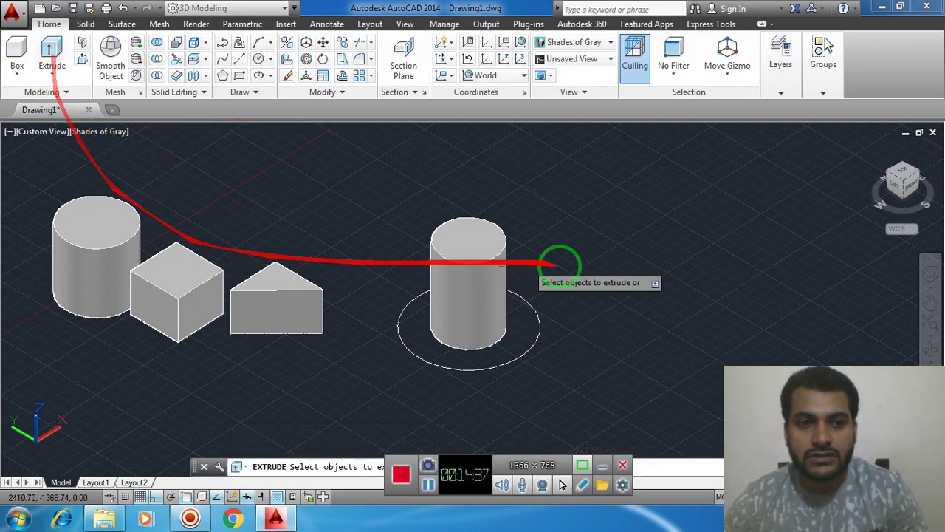
{"action": "left_click", "coordinate": [539, 334]}
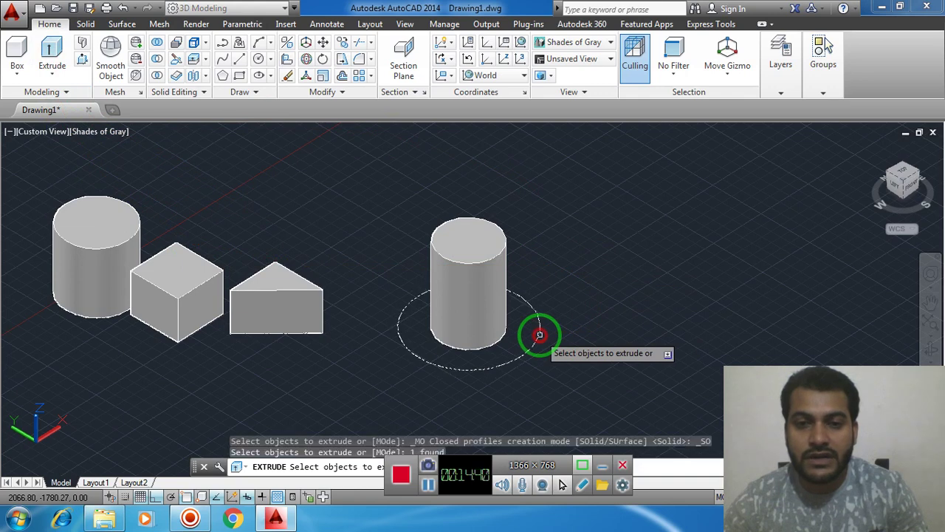
{"action": "key", "text": "Return"}
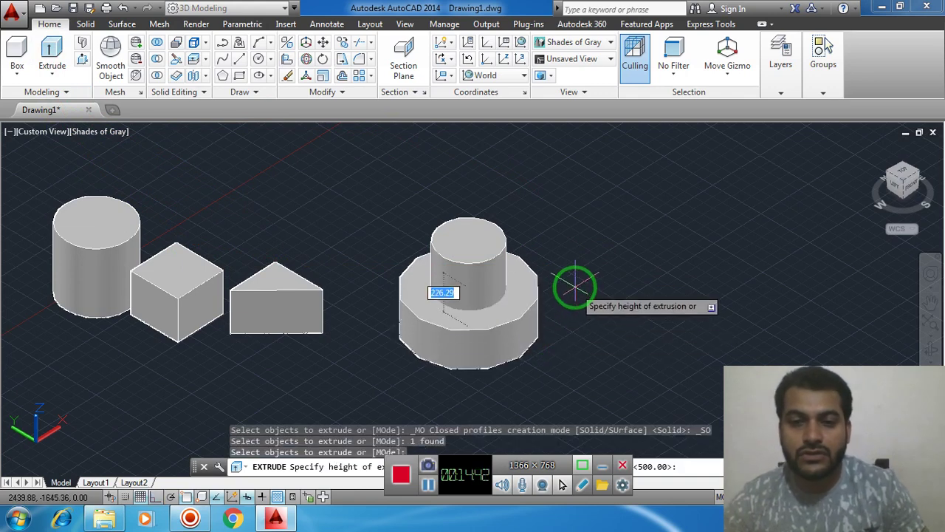
{"action": "left_click", "coordinate": [570, 284]}
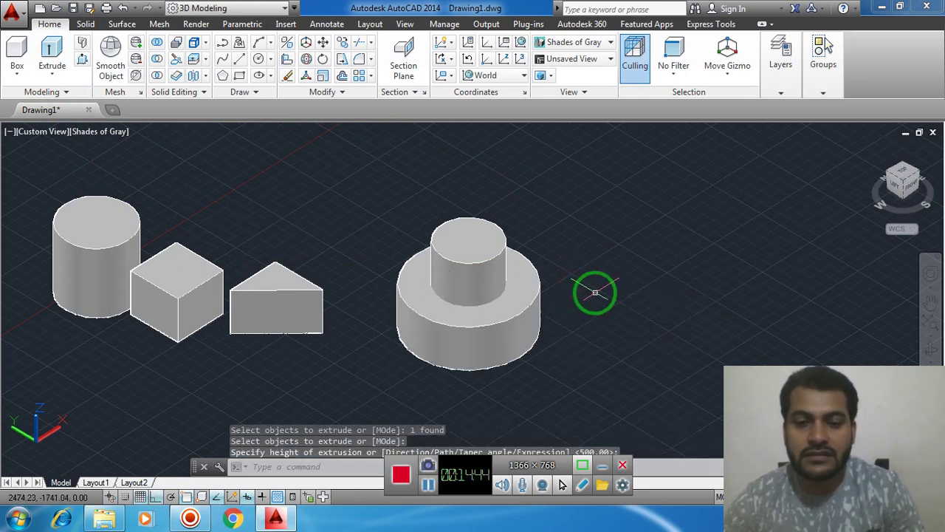
{"action": "scroll", "coordinate": [550, 293], "scroll_direction": "up", "scroll_amount": 2}
{"action": "mouse_move", "coordinate": [559, 291]}
{"action": "middle_mouse_down"}
{"action": "mouse_move", "coordinate": [524, 296]}
{"action": "mouse_move", "coordinate": [510, 274]}
{"action": "mouse_move", "coordinate": [480, 300]}
{"action": "middle_mouse_up"}
{"action": "scroll", "coordinate": [522, 294], "scroll_direction": "up", "scroll_amount": 2}
{"action": "scroll", "coordinate": [513, 274], "scroll_direction": "down", "scroll_amount": 3}
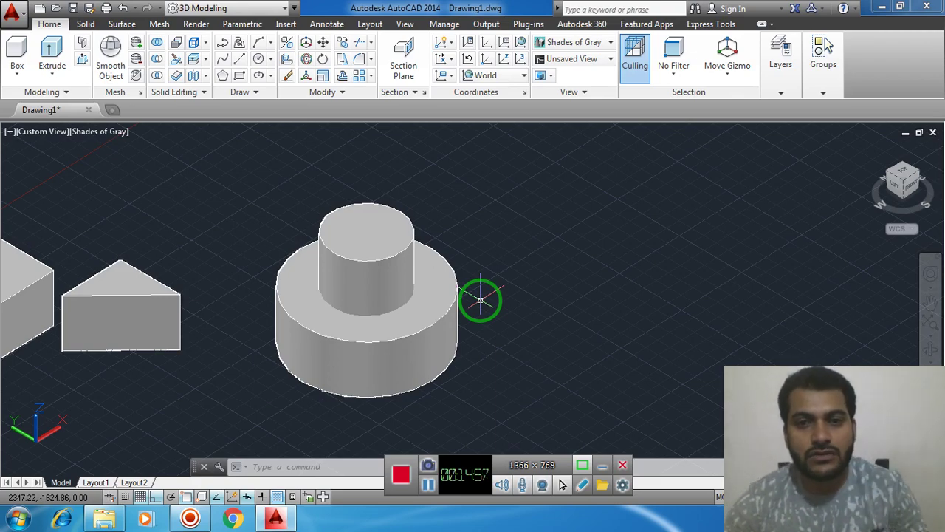
{"action": "scroll", "coordinate": [480, 299], "scroll_direction": "down", "scroll_amount": 2}
{"action": "middle_click_drag", "start_coordinate": [480, 300], "coordinate": [554, 280]}
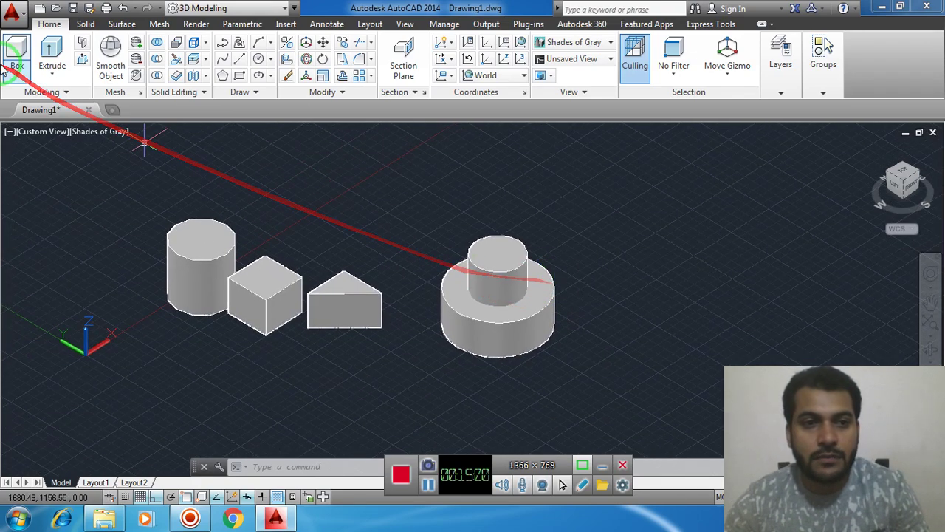
{"action": "scroll", "coordinate": [327, 228], "scroll_direction": "up", "scroll_amount": 2}
{"action": "middle_click_drag", "start_coordinate": [327, 228], "coordinate": [436, 223]}
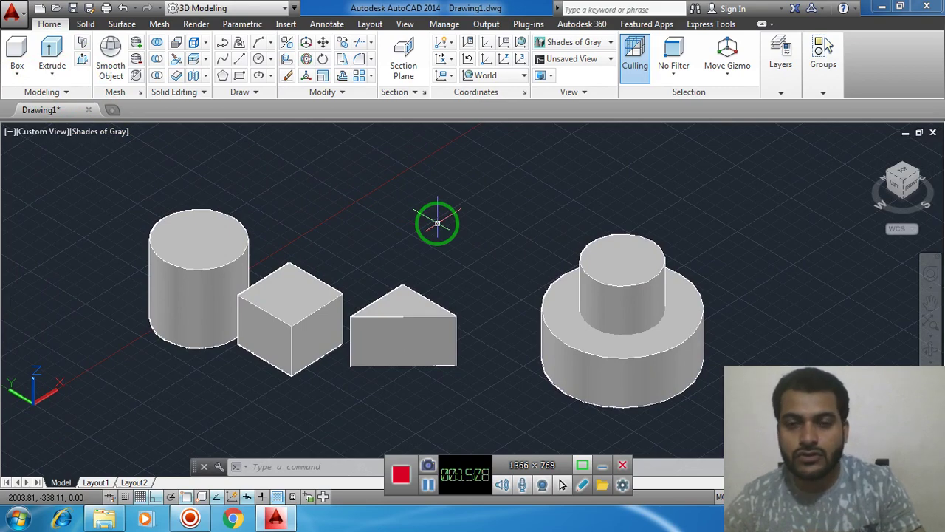
{"action": "middle_click_drag", "start_coordinate": [437, 223], "coordinate": [367, 226]}
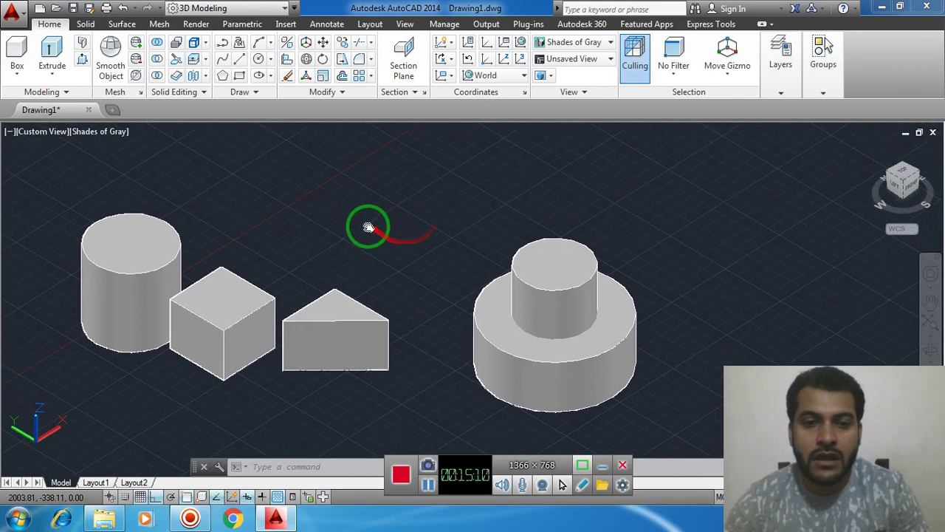
- Window-select all five solids and delete them
{"action": "left_click", "coordinate": [33, 185]}
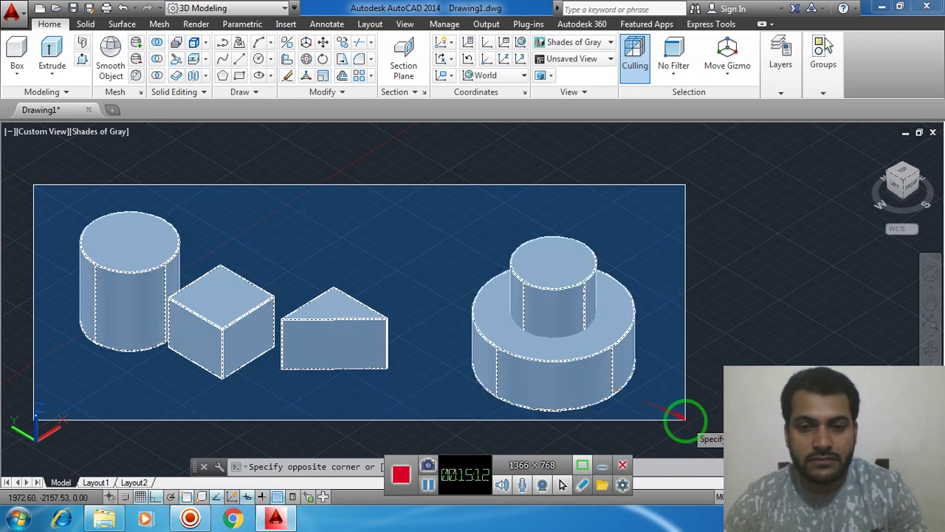
{"action": "left_click", "coordinate": [683, 419]}
{"action": "key", "text": "Delete"}
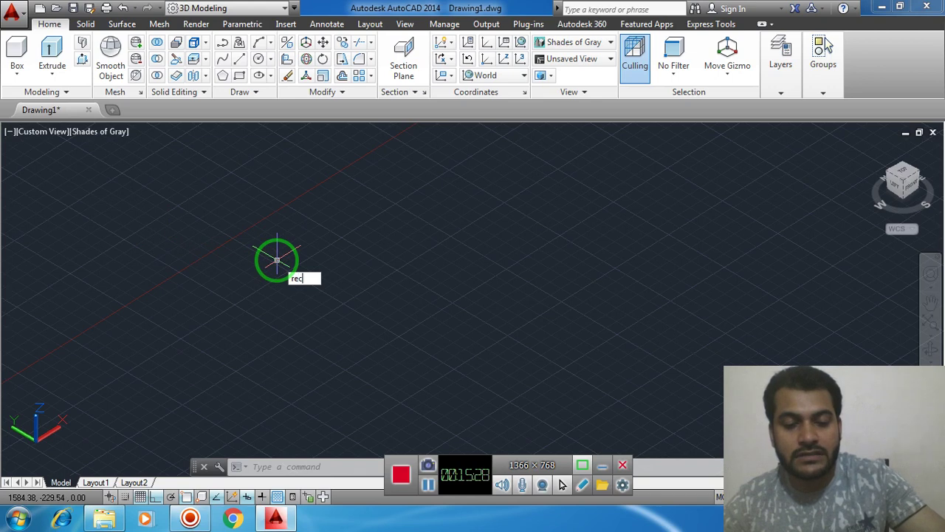
- Draw the large outer rectangle on the ground plane
{"action": "left_click", "coordinate": [359, 302]}
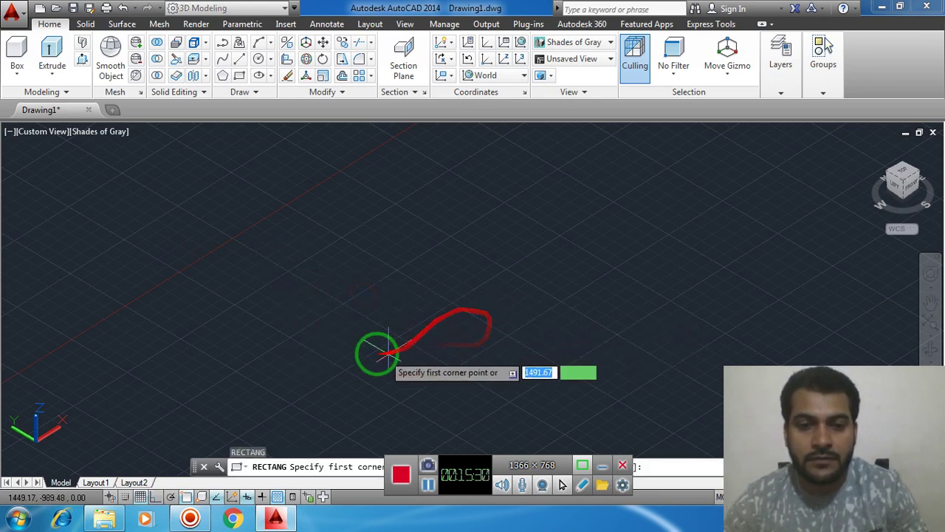
{"action": "left_click", "coordinate": [324, 337]}
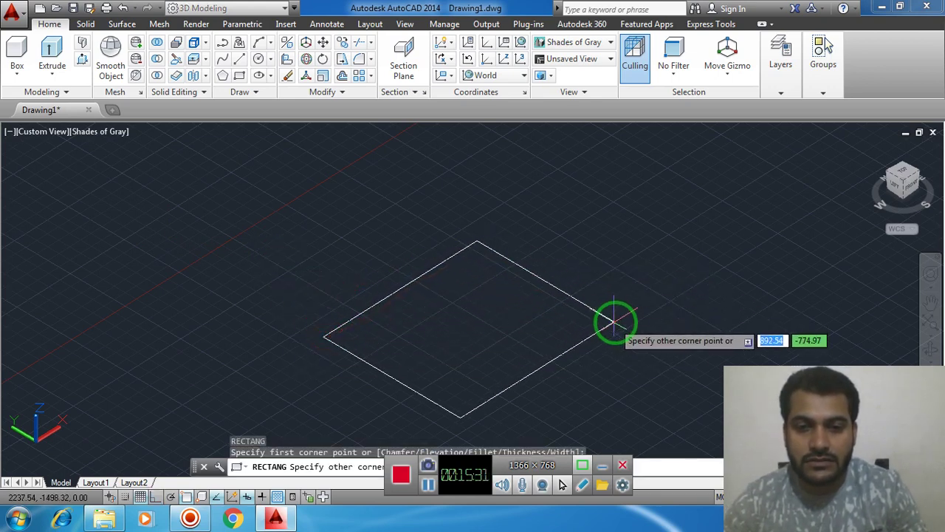
{"action": "middle_click_drag", "start_coordinate": [618, 320], "coordinate": [544, 283]}
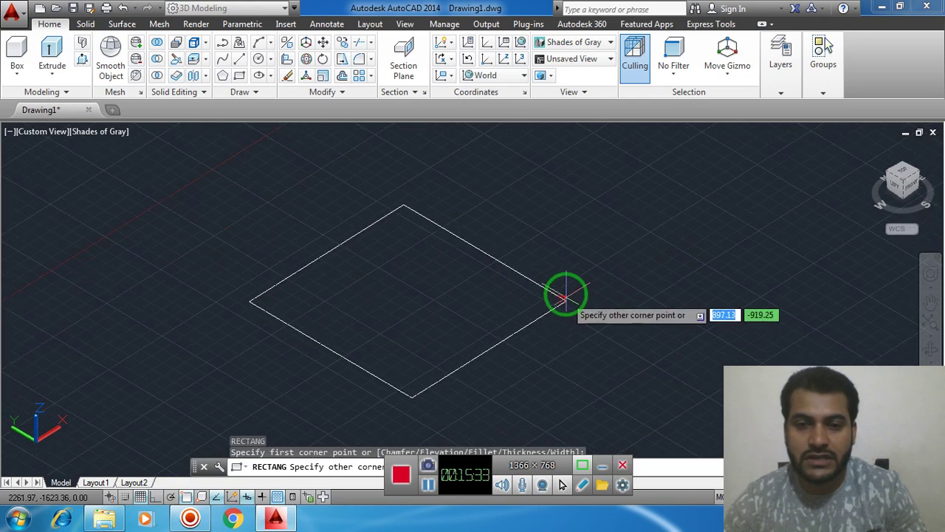
{"action": "left_click", "coordinate": [568, 283]}
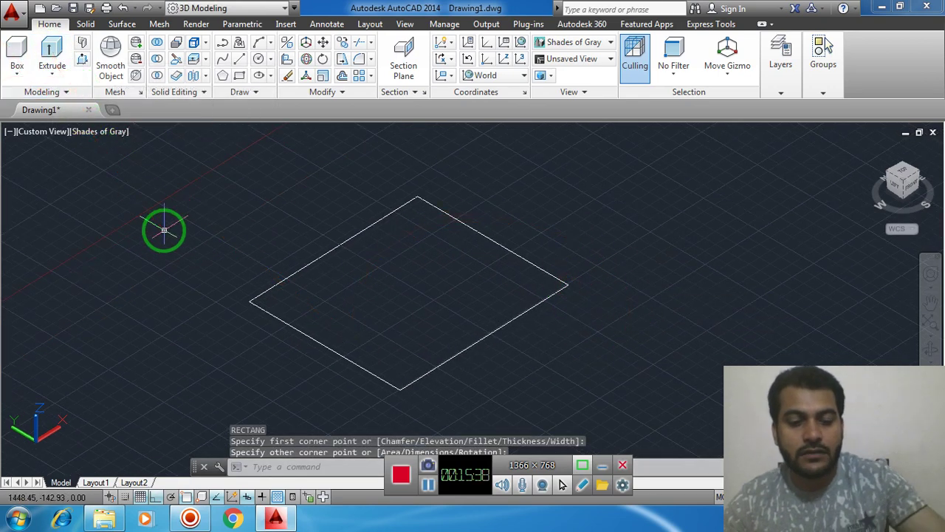
- Draw a smaller rectangle with REC nested inside the outer one
{"action": "type", "text": "RE"}
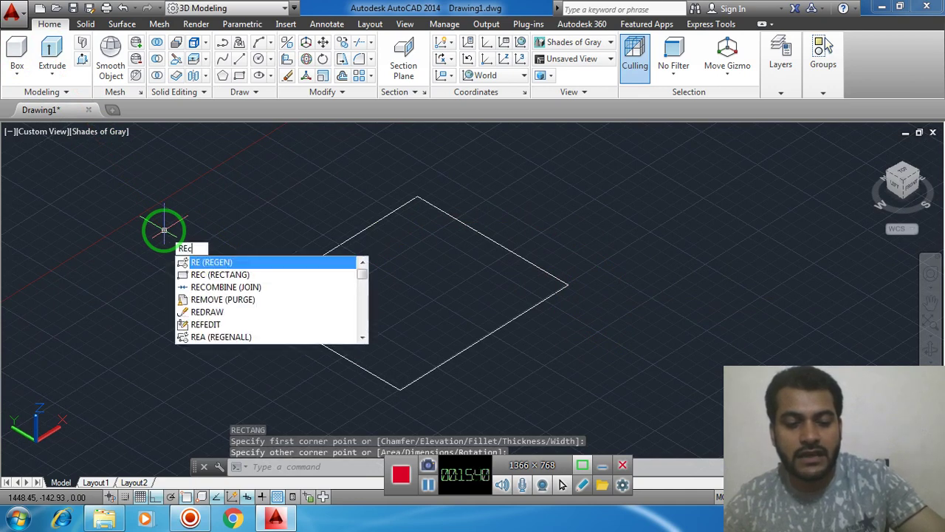
{"action": "type", "text": "c"}
{"action": "key", "text": "Return"}
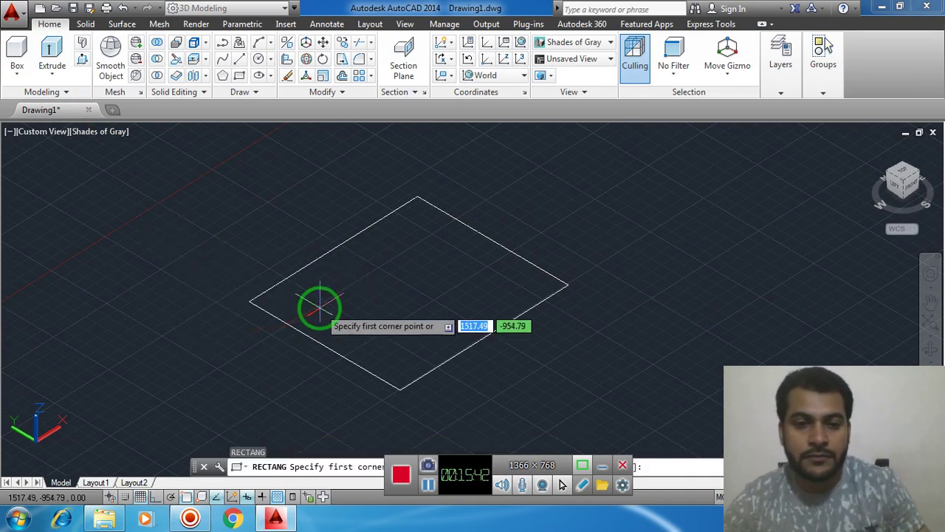
{"action": "left_click", "coordinate": [323, 299]}
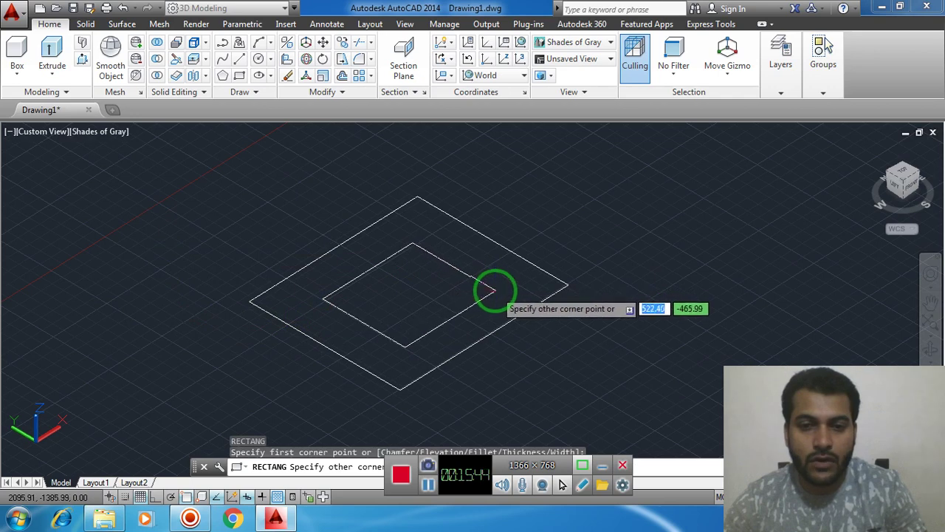
{"action": "left_click", "coordinate": [499, 290]}
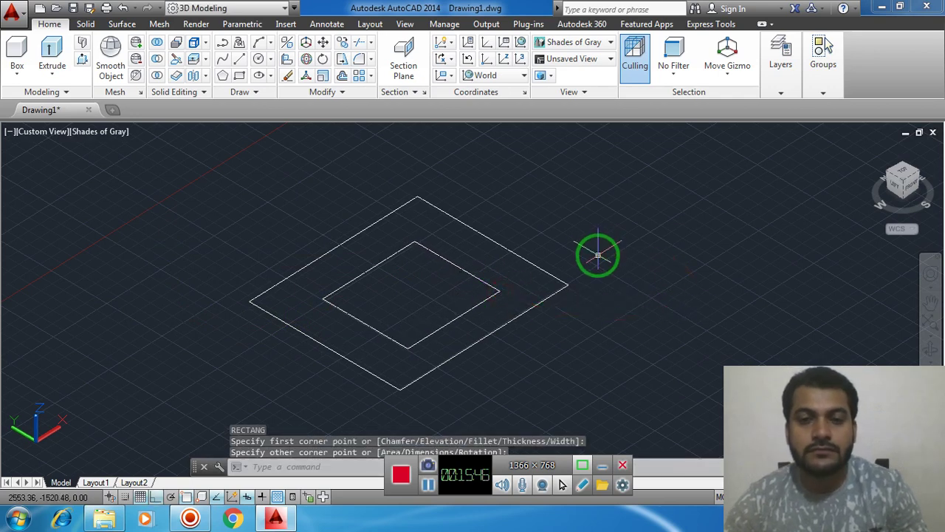
{"action": "left_click_drag", "start_coordinate": [430, 489], "coordinate": [478, 254]}
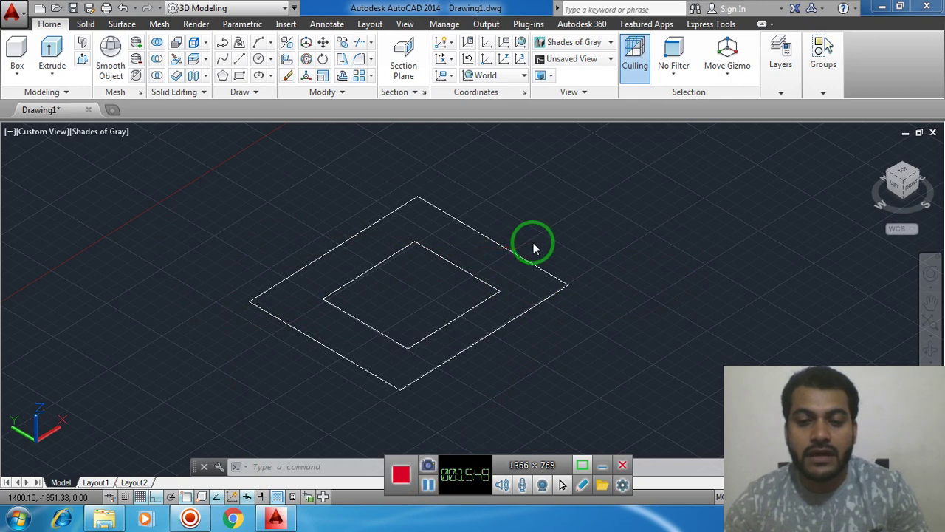
{"action": "mouse_move", "coordinate": [566, 239]}
{"action": "left_mouse_down"}
{"action": "mouse_move", "coordinate": [11, 131]}
{"action": "mouse_move", "coordinate": [47, 74]}
{"action": "mouse_move", "coordinate": [369, 288]}
{"action": "mouse_move", "coordinate": [468, 262]}
{"action": "left_mouse_up"}
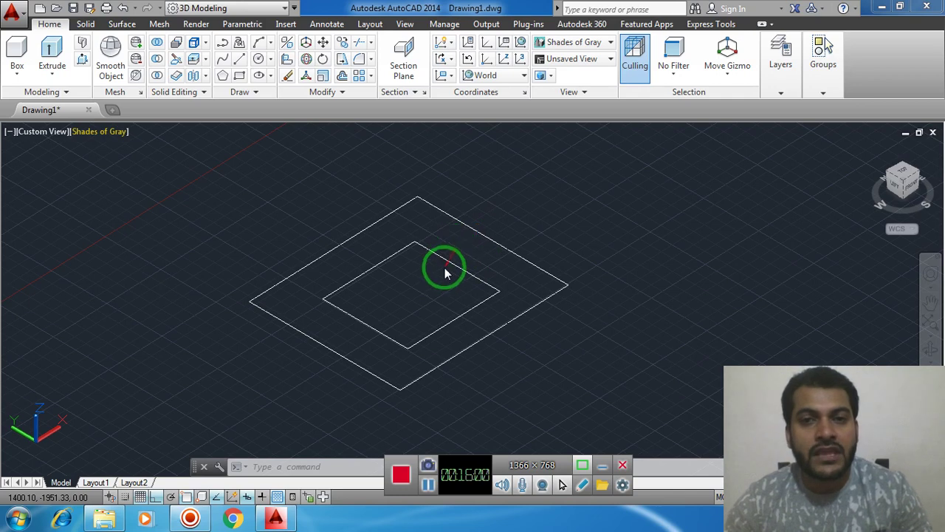
{"action": "left_click_drag", "start_coordinate": [443, 266], "coordinate": [447, 254]}
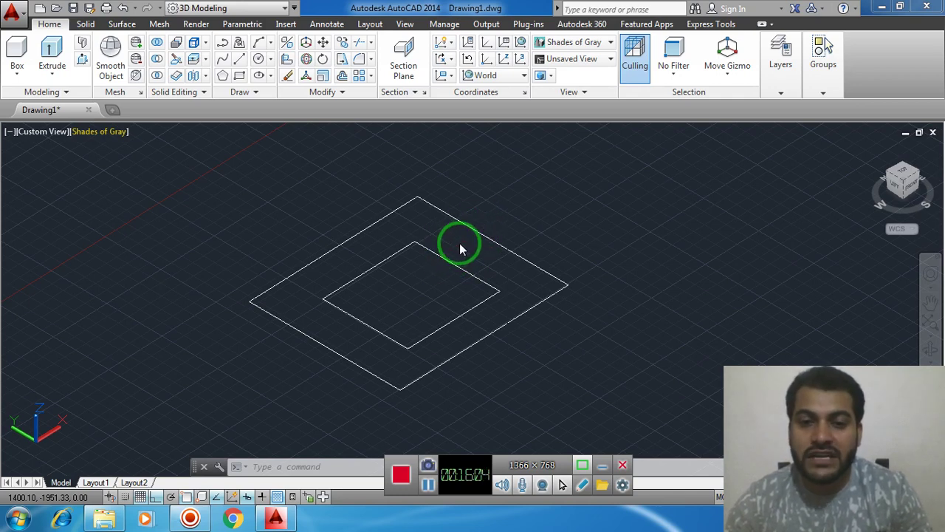
{"action": "left_click_drag", "start_coordinate": [459, 250], "coordinate": [94, 72]}
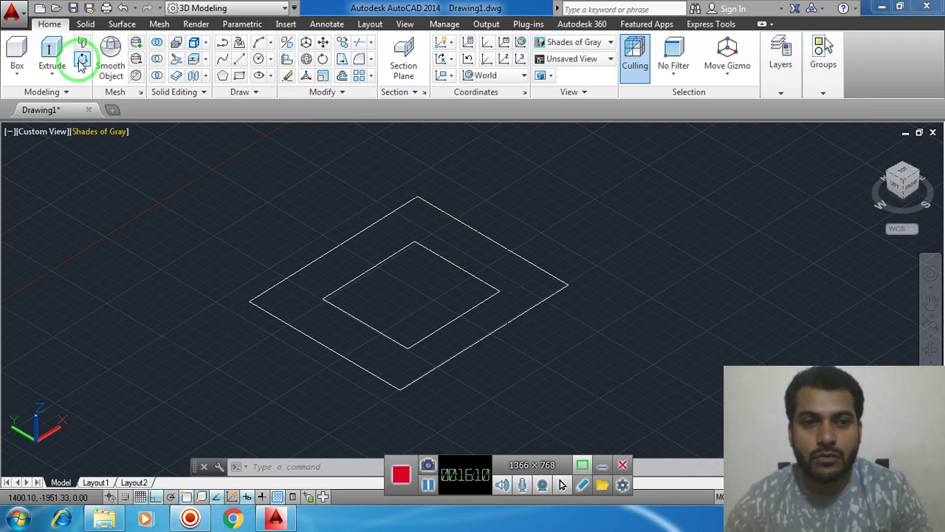
- Trial-extrude the outer rectangle into a box, then undo it and re-centre on the rectangles
{"action": "left_click_drag", "start_coordinate": [49, 42], "coordinate": [523, 193]}
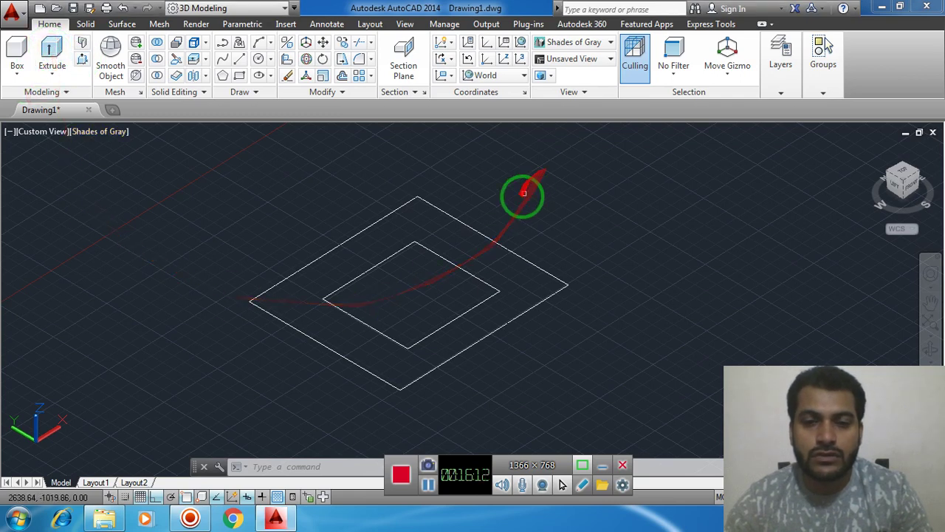
{"action": "left_click", "coordinate": [50, 49]}
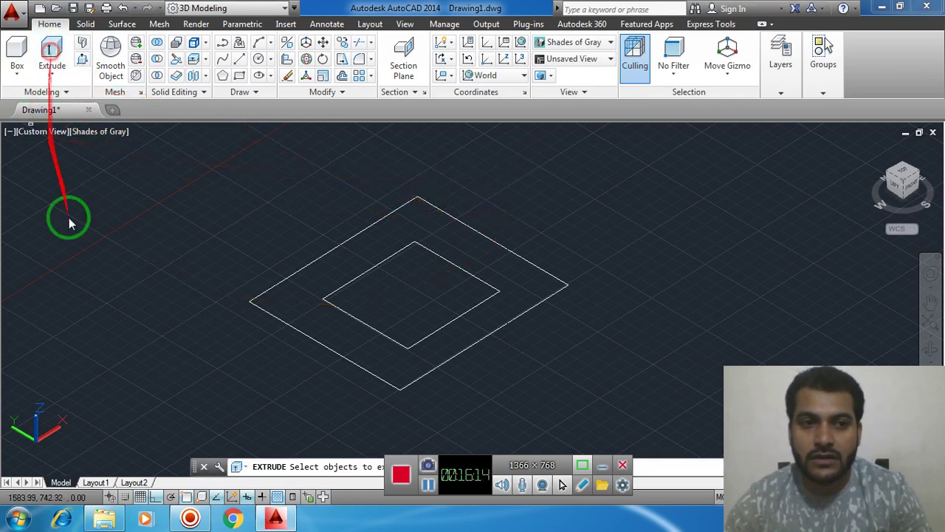
{"action": "left_click", "coordinate": [507, 248]}
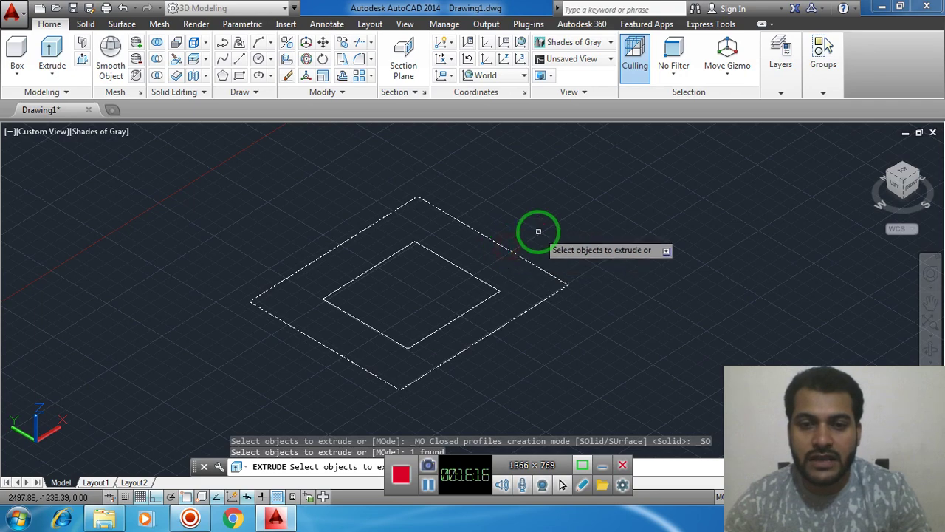
{"action": "key", "text": "Return"}
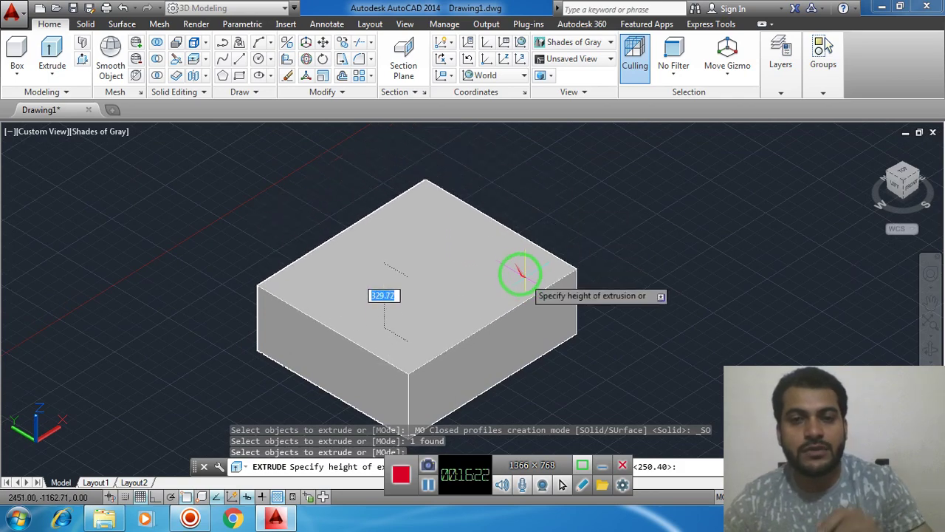
{"action": "left_click", "coordinate": [515, 268]}
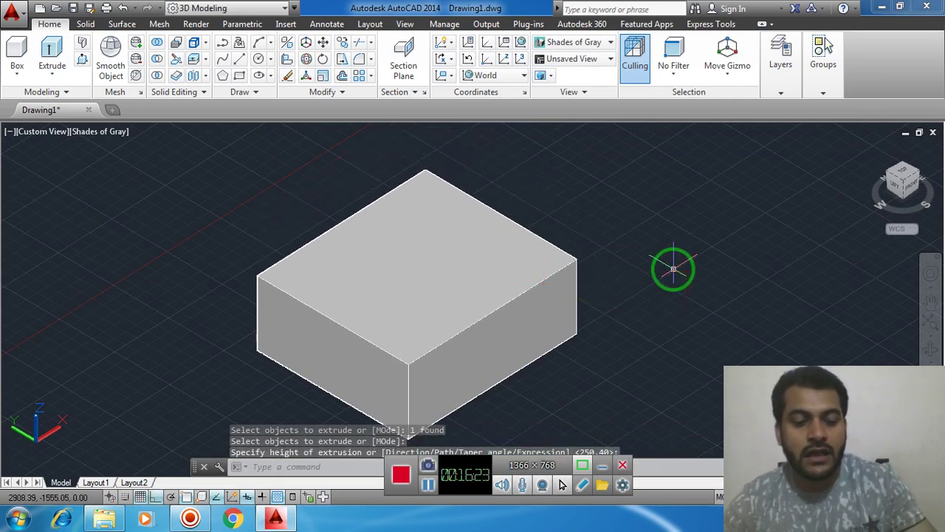
{"action": "key", "text": "ctrl+z"}
{"action": "scroll", "coordinate": [507, 320], "scroll_direction": "up", "scroll_amount": 2}
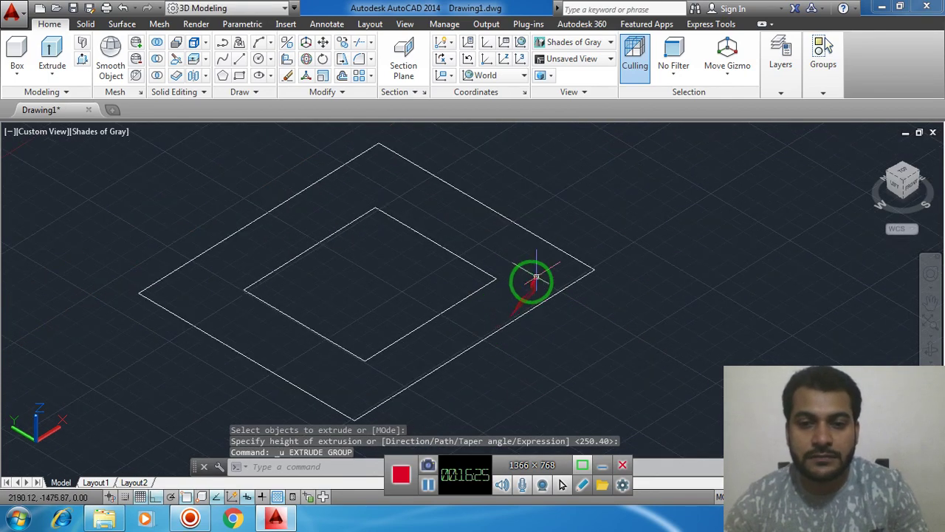
{"action": "scroll", "coordinate": [455, 224], "scroll_direction": "up", "scroll_amount": 3}
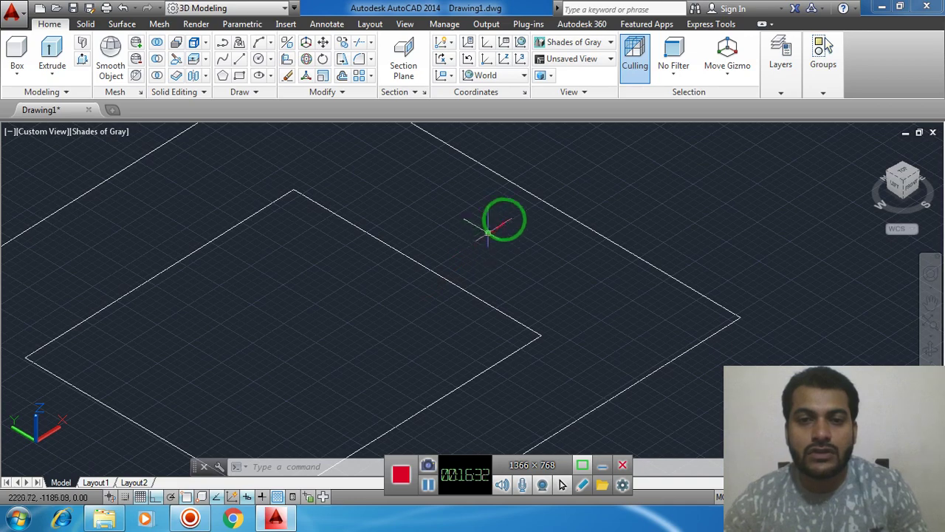
{"action": "scroll", "coordinate": [491, 235], "scroll_direction": "down", "scroll_amount": 4}
{"action": "middle_click_drag", "start_coordinate": [492, 233], "coordinate": [507, 253]}
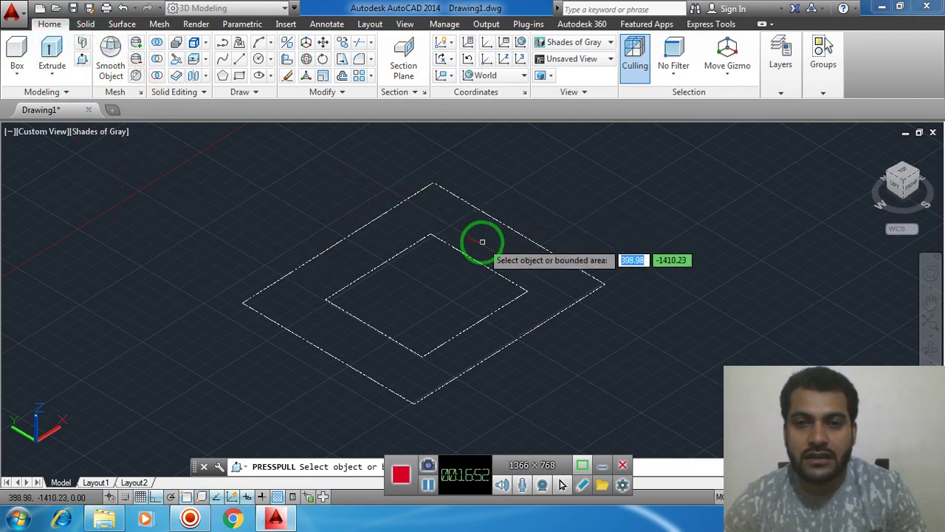
- Press-pull the area between the two rectangles up 600 units into a hollow box
{"action": "left_click", "coordinate": [481, 242]}
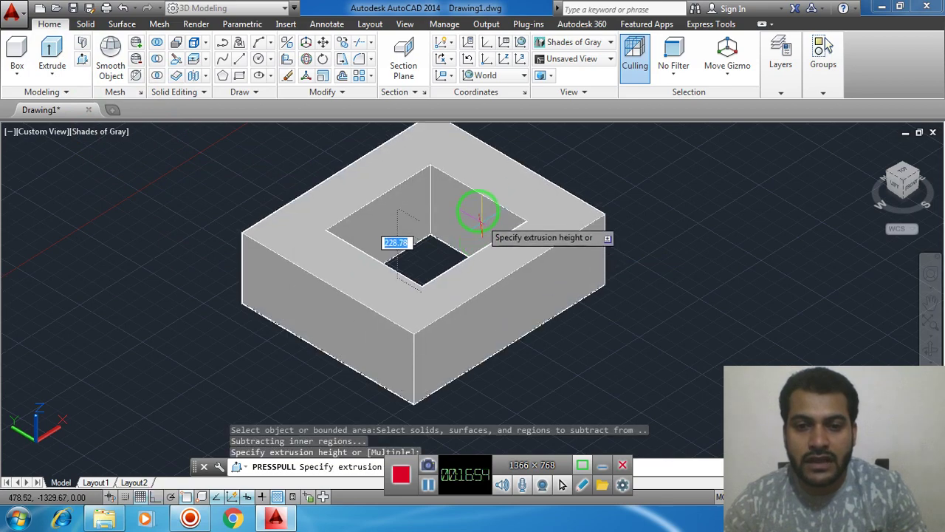
{"action": "scroll", "coordinate": [472, 225], "scroll_direction": "down", "scroll_amount": 3}
{"action": "scroll", "coordinate": [447, 244], "scroll_direction": "down", "scroll_amount": 1}
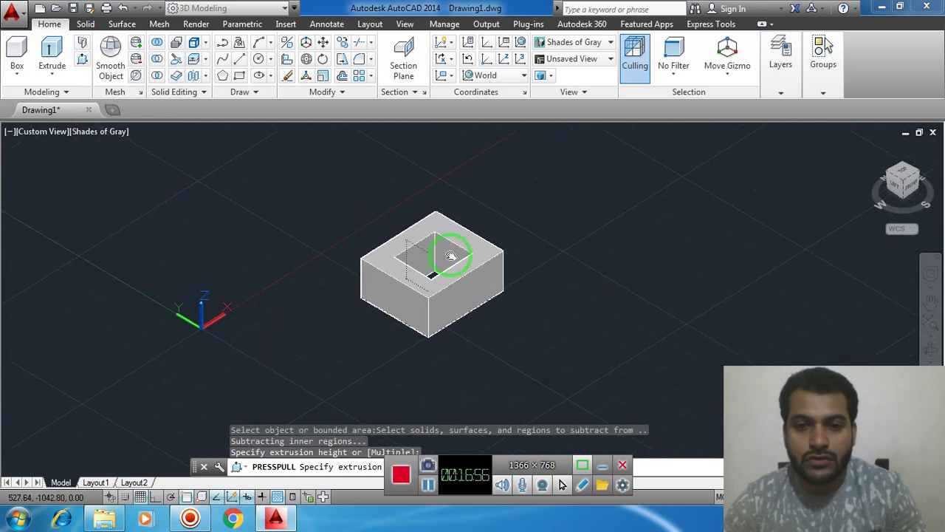
{"action": "scroll", "coordinate": [443, 252], "scroll_direction": "up", "scroll_amount": 2}
{"action": "type", "text": "600"}
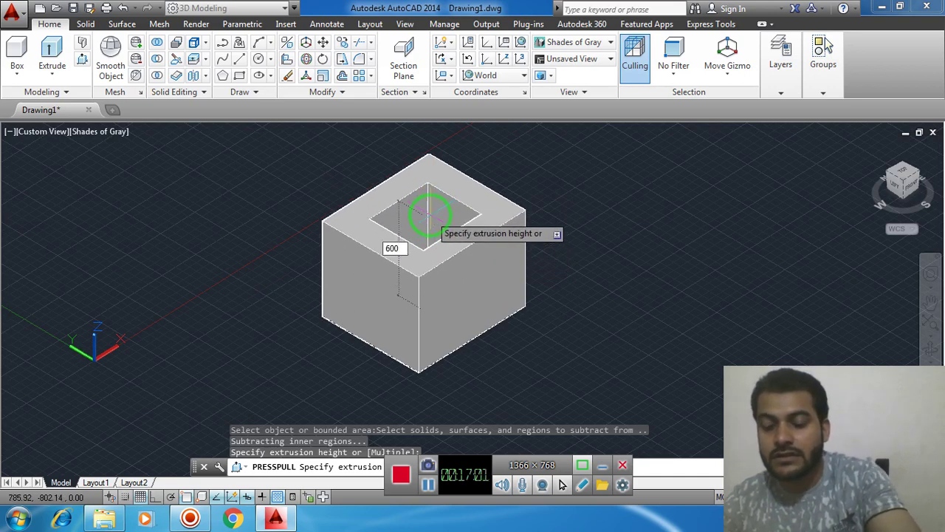
{"action": "key", "text": "Return"}
{"action": "scroll", "coordinate": [542, 257], "scroll_direction": "up", "scroll_amount": 2}
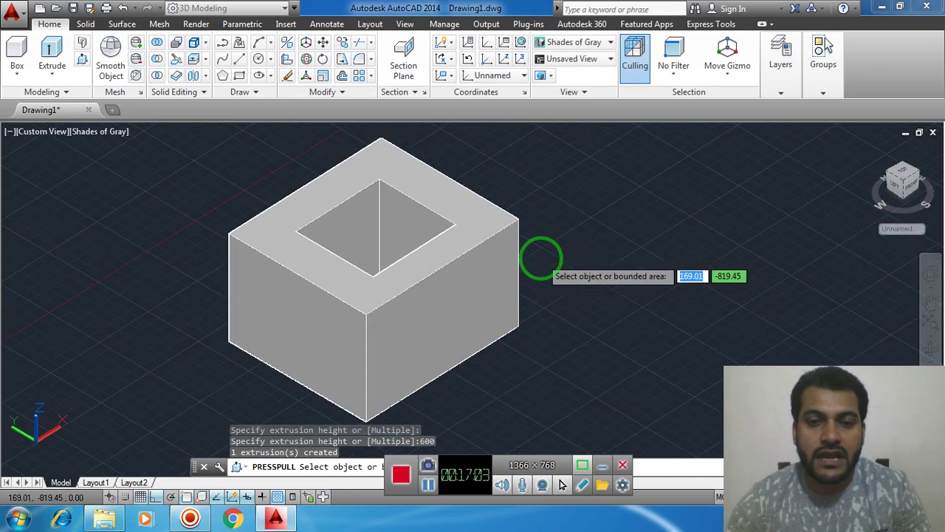
{"action": "scroll", "coordinate": [541, 257], "scroll_direction": "down", "scroll_amount": 1}
{"action": "scroll", "coordinate": [517, 265], "scroll_direction": "up", "scroll_amount": 1}
{"action": "scroll", "coordinate": [509, 257], "scroll_direction": "down", "scroll_amount": 2}
{"action": "middle_click_drag", "start_coordinate": [508, 258], "coordinate": [457, 260]}
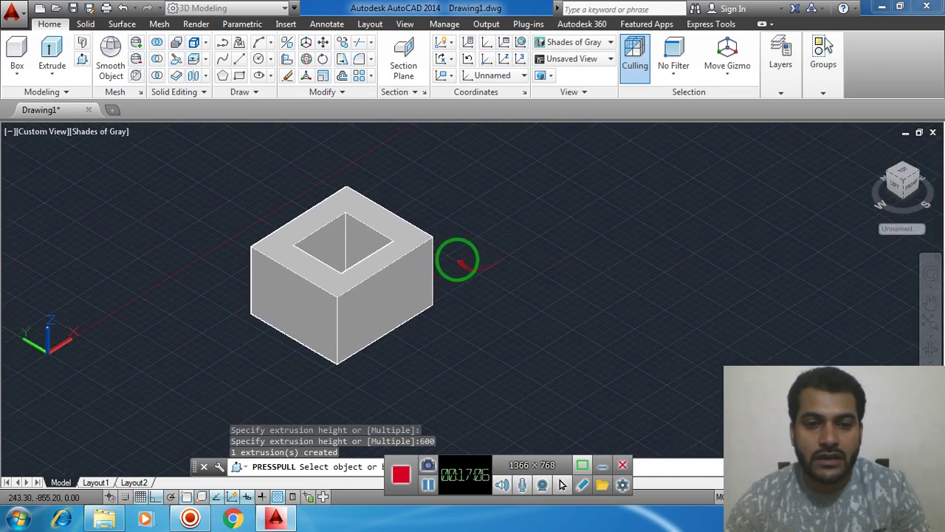
{"action": "key", "text": "Escape"}
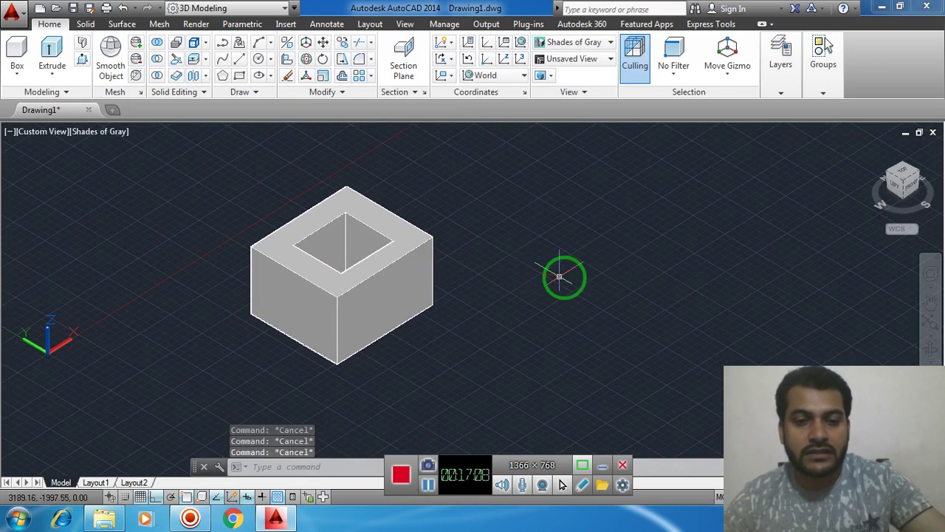
{"action": "middle_click_drag", "start_coordinate": [559, 276], "coordinate": [529, 297]}
{"action": "type", "text": "c"}
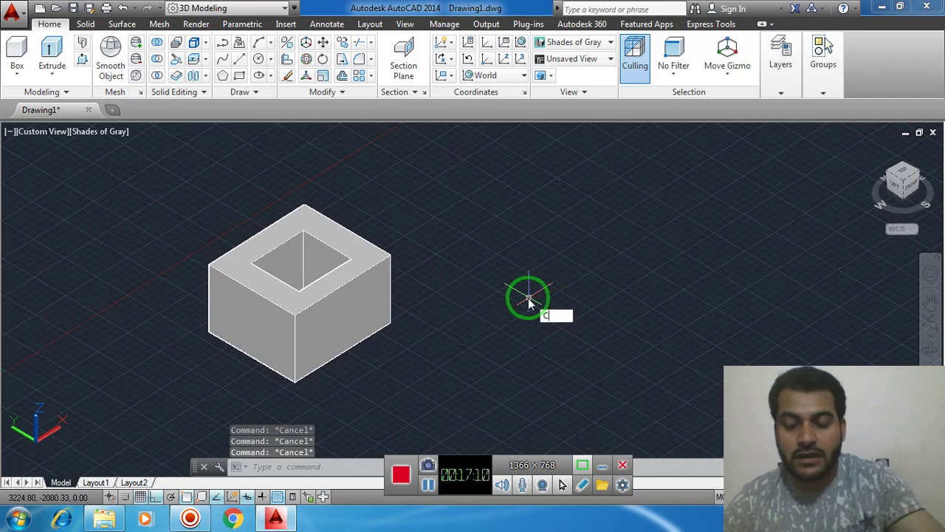
- Draw a large circle and a smaller concentric circle beside the hollow box
{"action": "key", "text": "Return"}
{"action": "middle_click_drag", "start_coordinate": [525, 284], "coordinate": [448, 286]}
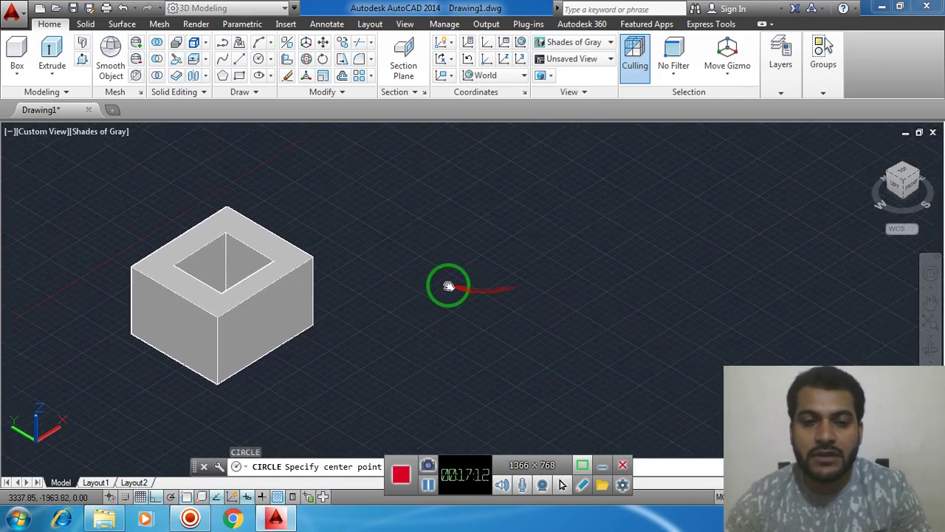
{"action": "left_click", "coordinate": [477, 322]}
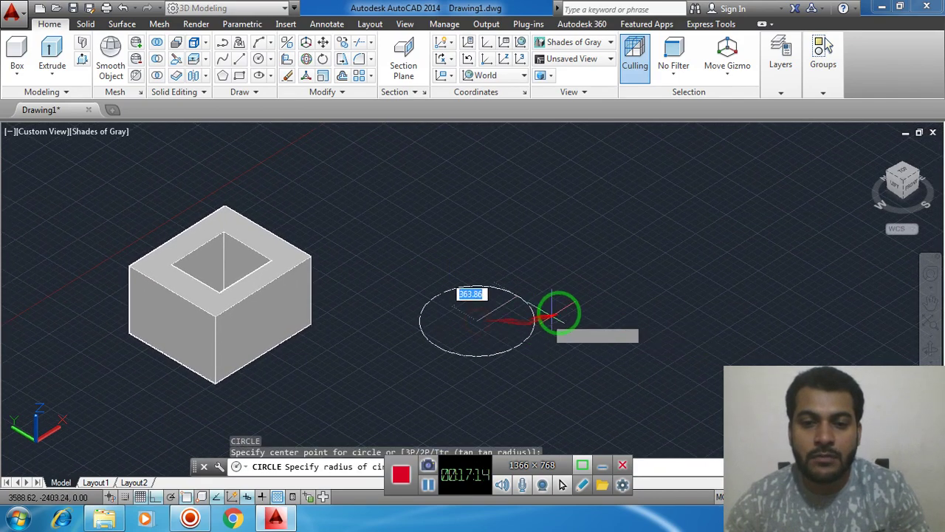
{"action": "left_click", "coordinate": [598, 306]}
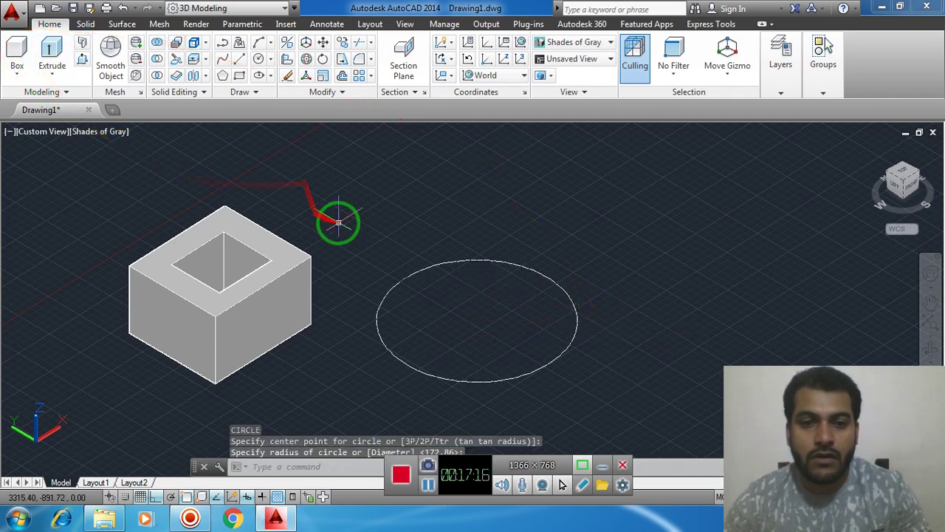
{"action": "type", "text": "c"}
{"action": "key", "text": "Return"}
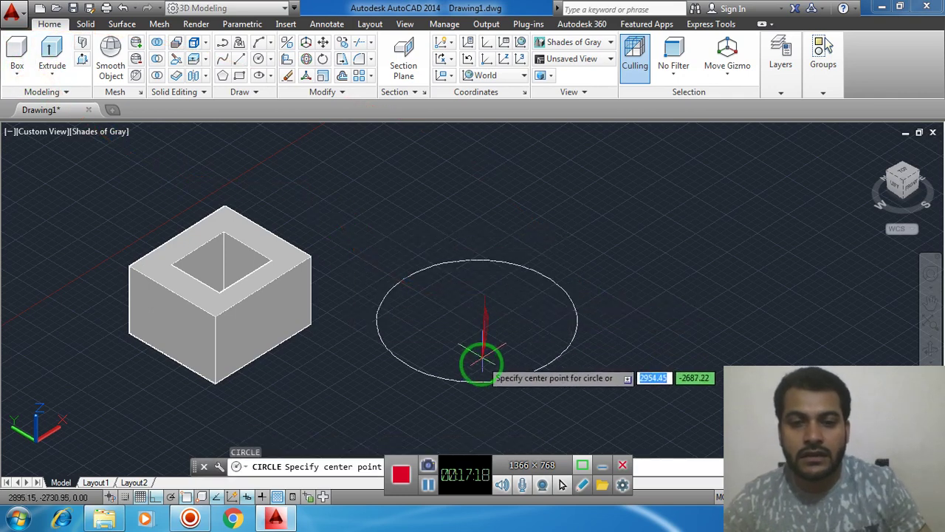
{"action": "left_click", "coordinate": [476, 322]}
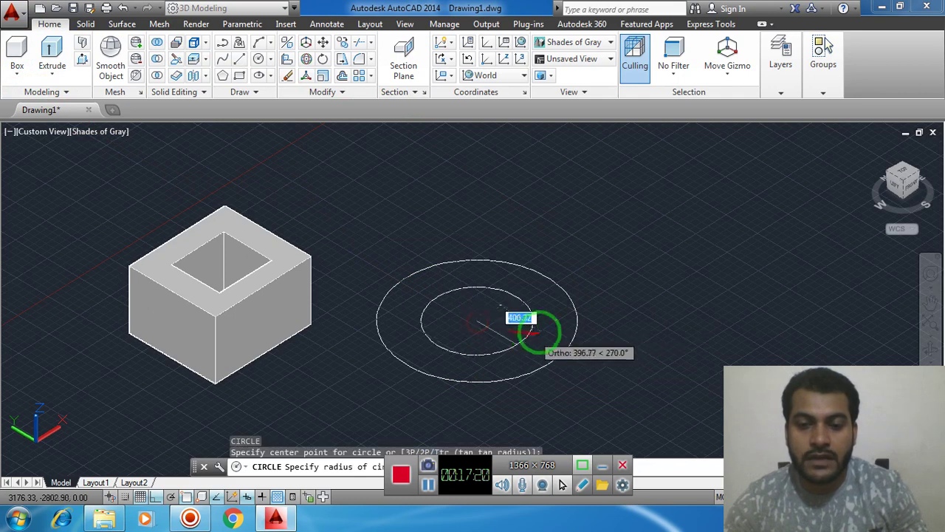
{"action": "left_click", "coordinate": [539, 323]}
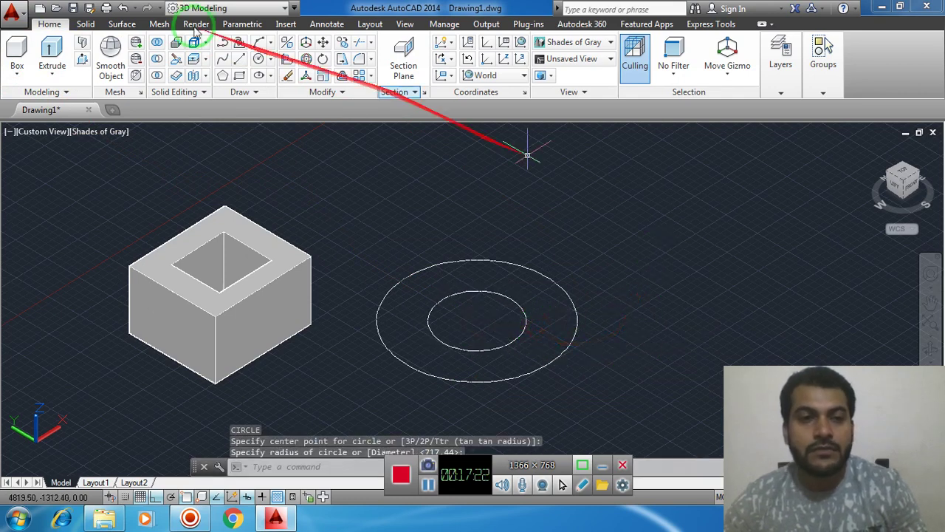
{"action": "left_click", "coordinate": [83, 61]}
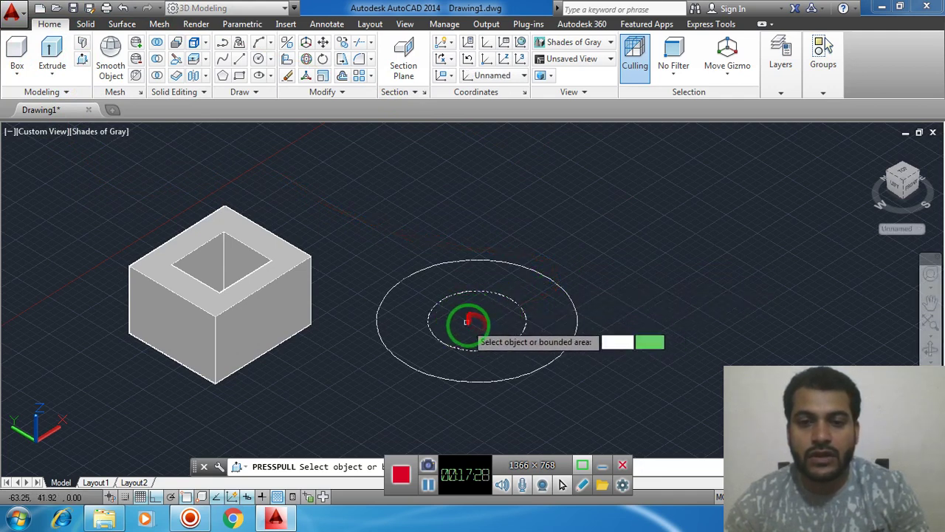
- Press-pull the inner circle into a tall cylinder and the outer ring into a lower base
{"action": "left_click", "coordinate": [478, 324]}
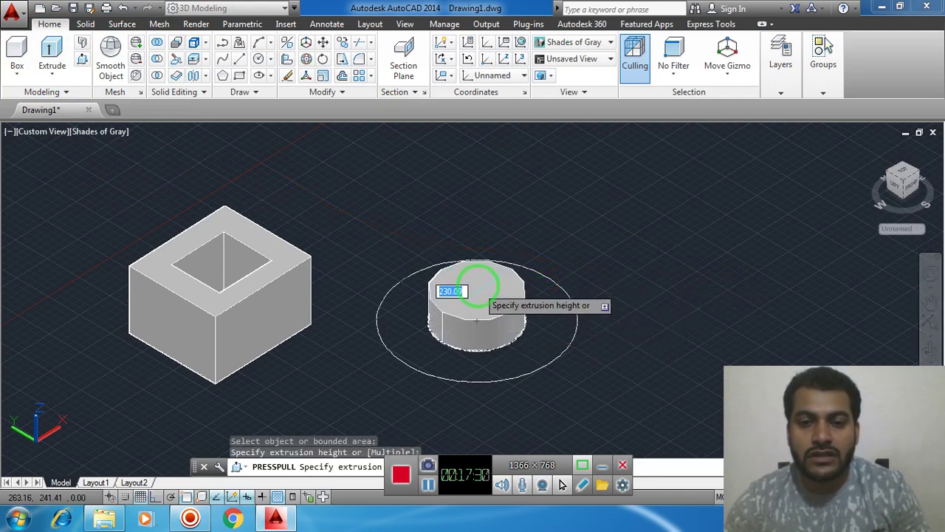
{"action": "left_click", "coordinate": [470, 193]}
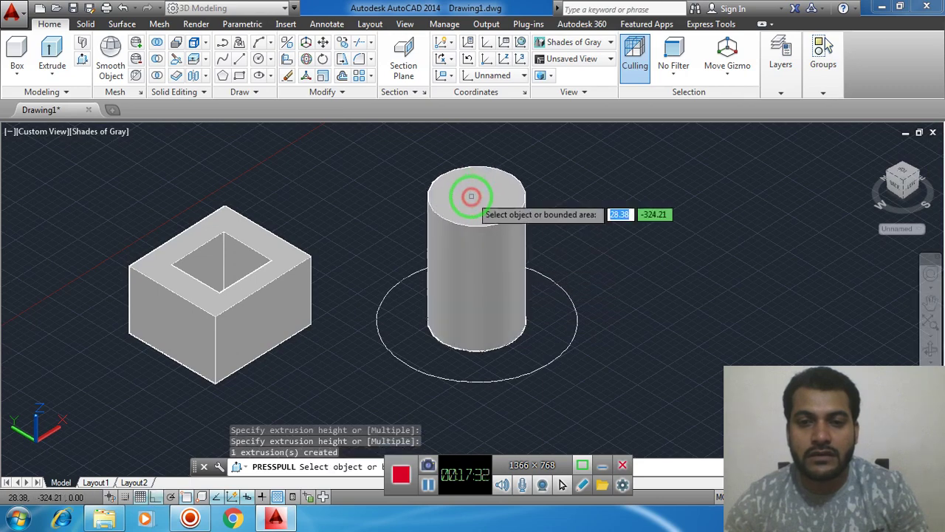
{"action": "left_click", "coordinate": [553, 309]}
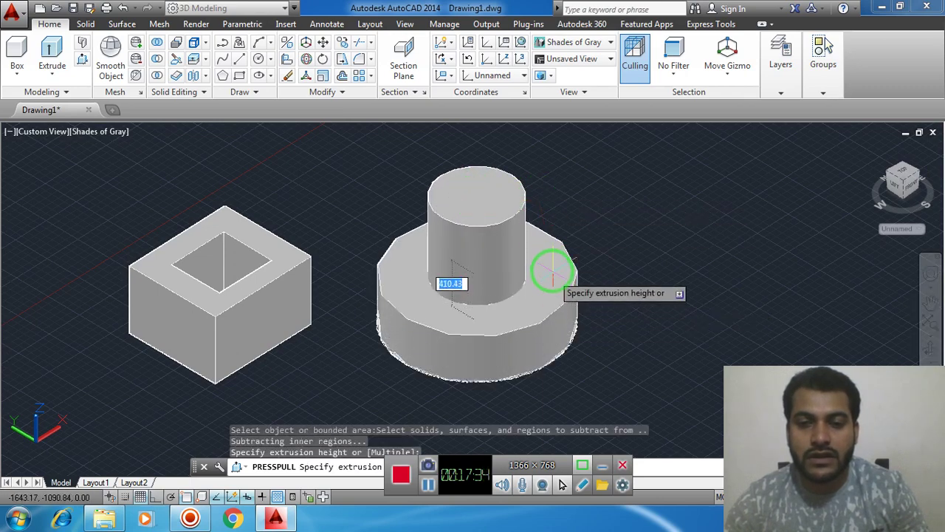
{"action": "left_click", "coordinate": [553, 264]}
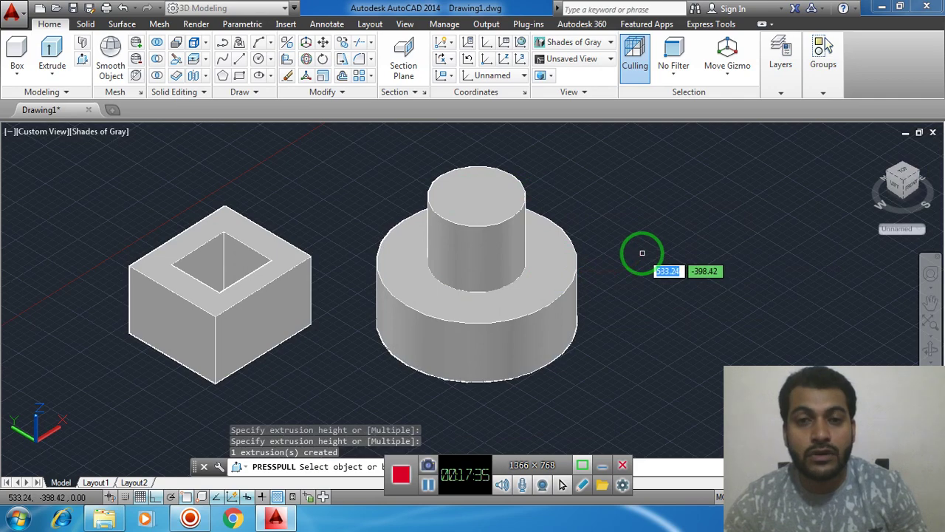
{"action": "mouse_move", "coordinate": [642, 253]}
{"action": "middle_mouse_down"}
{"action": "mouse_move", "coordinate": [610, 267]}
{"action": "mouse_move", "coordinate": [601, 253]}
{"action": "middle_mouse_up"}
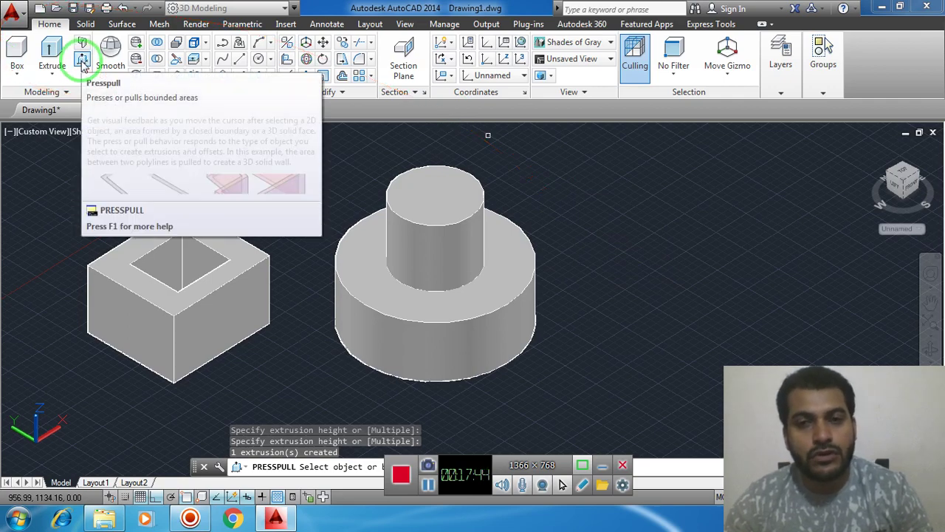
{"action": "mouse_move", "coordinate": [52, 56]}
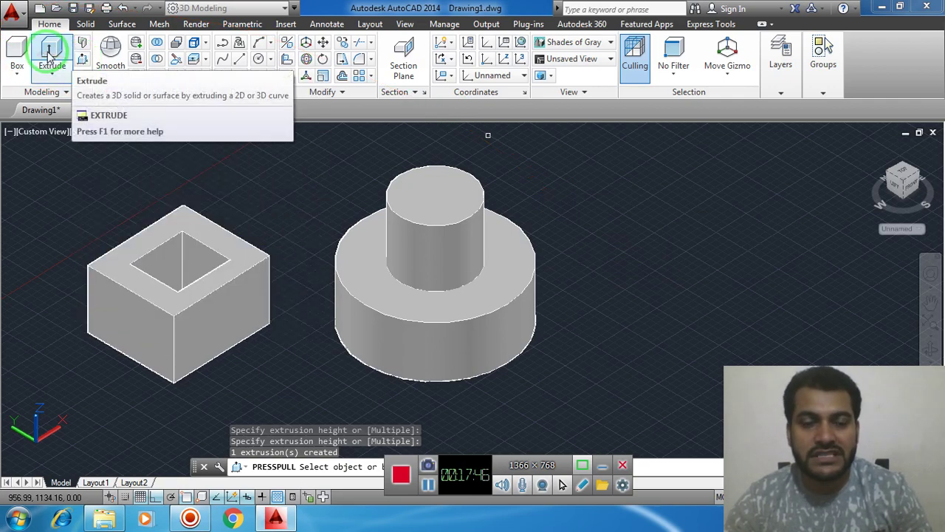
- Cancel the stray Extrude command, leaving the box and stepped cylinder unchanged
{"action": "left_click", "coordinate": [49, 55]}
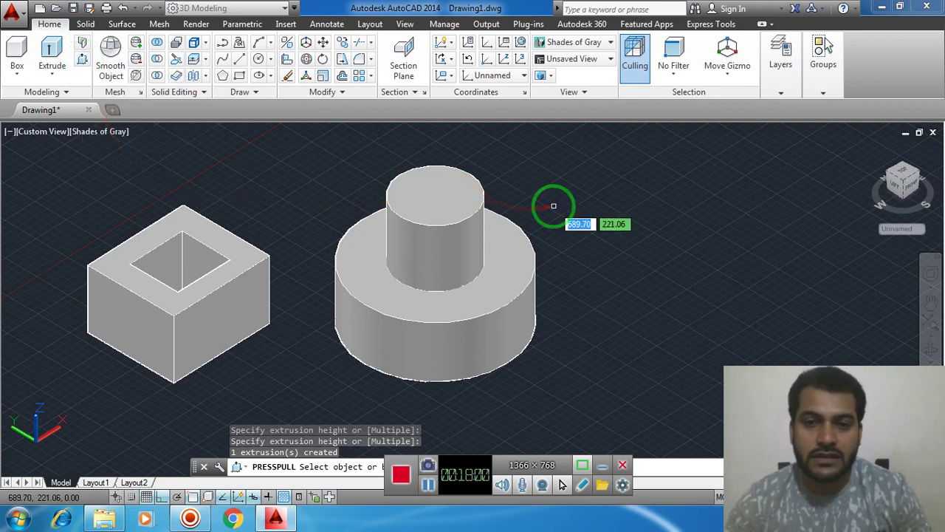
{"action": "middle_click_drag", "start_coordinate": [552, 205], "coordinate": [543, 225]}
{"action": "key", "text": "Escape"}
{"action": "key", "text": "Escape"}
{"action": "key", "text": "Escape"}
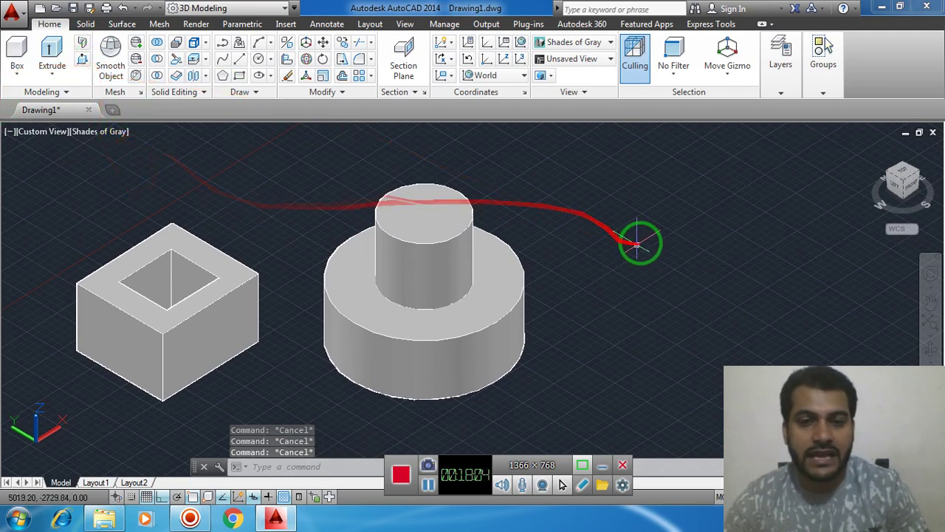
{"action": "middle_click_drag", "start_coordinate": [633, 244], "coordinate": [597, 229]}
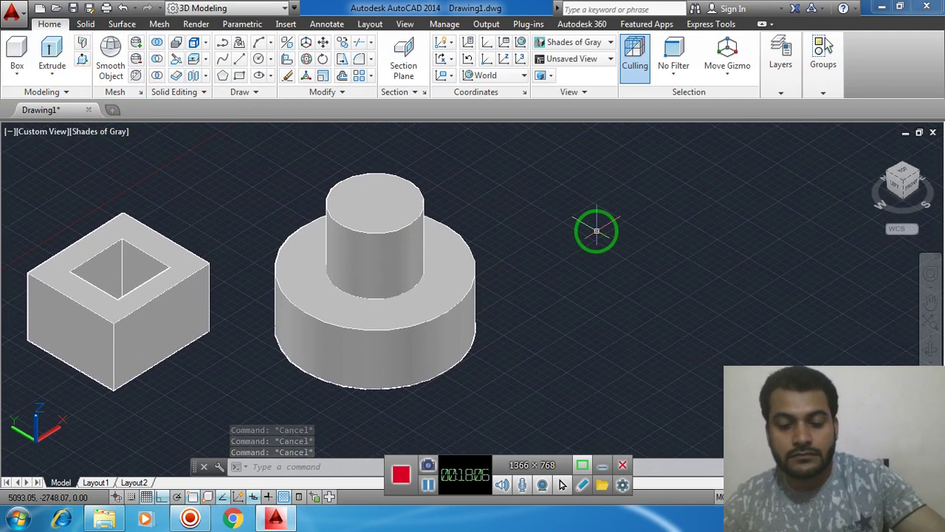
- Draw a closed 500 by 500 square from LINE segments beside the stepped cylinder
{"action": "type", "text": "L"}
{"action": "key", "text": "Return"}
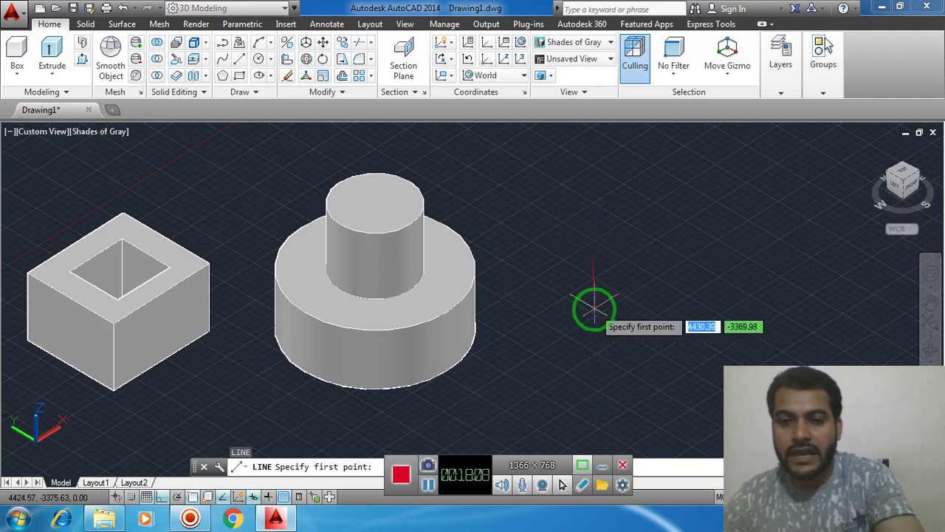
{"action": "middle_click_drag", "start_coordinate": [593, 307], "coordinate": [494, 333]}
{"action": "left_click", "coordinate": [468, 342]}
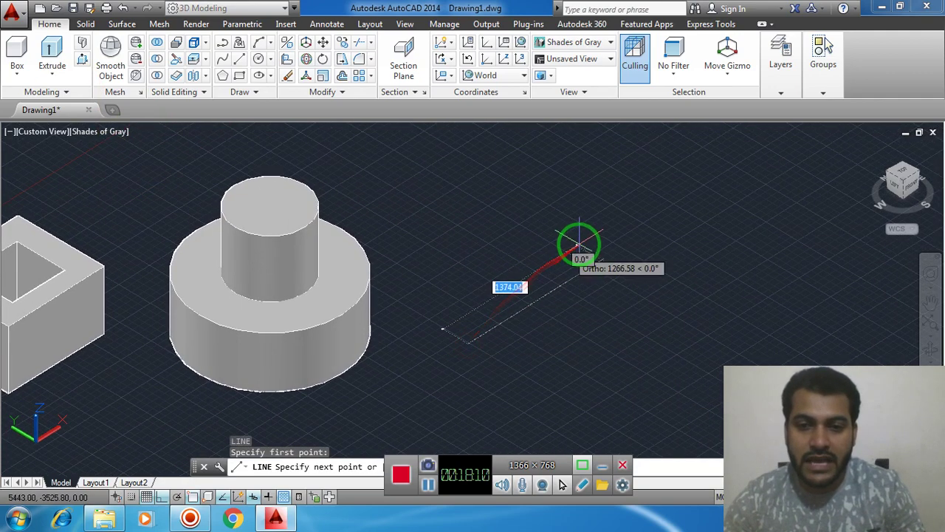
{"action": "middle_click_drag", "start_coordinate": [594, 268], "coordinate": [569, 226]}
{"action": "type", "text": "800"}
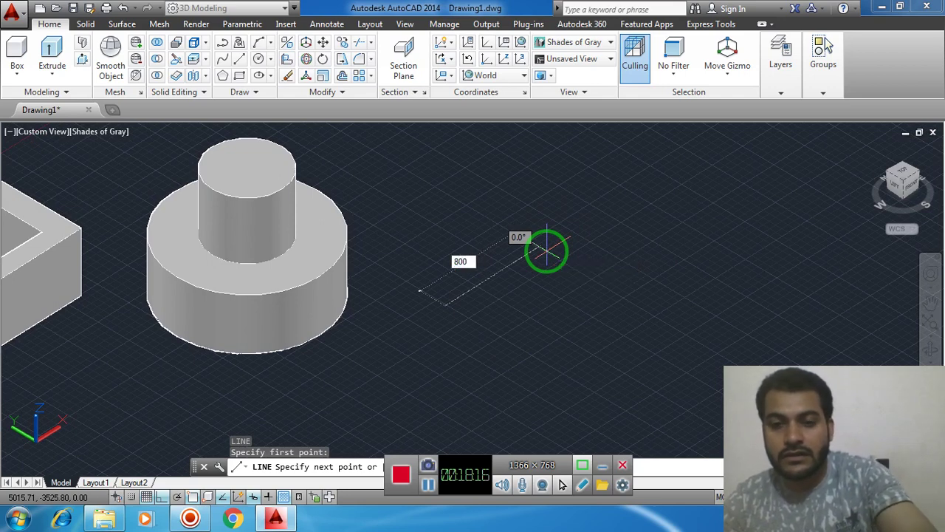
{"action": "key", "text": "BackSpace"}
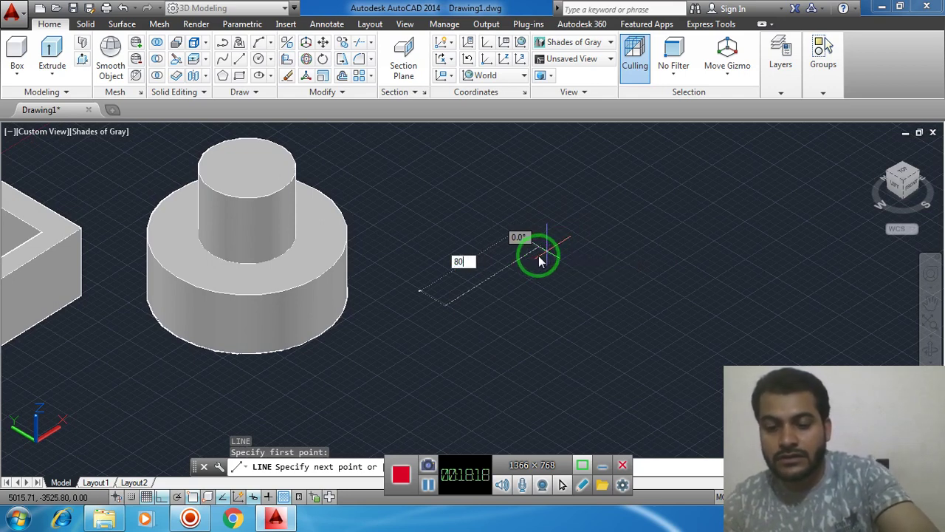
{"action": "key", "text": "BackSpace"}
{"action": "key", "text": "BackSpace"}
{"action": "type", "text": "500"}
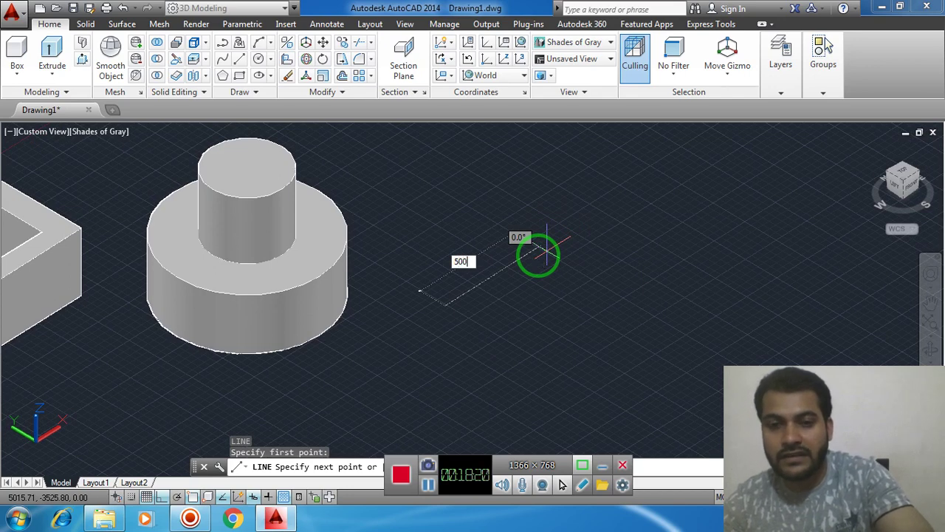
{"action": "key", "text": "Return"}
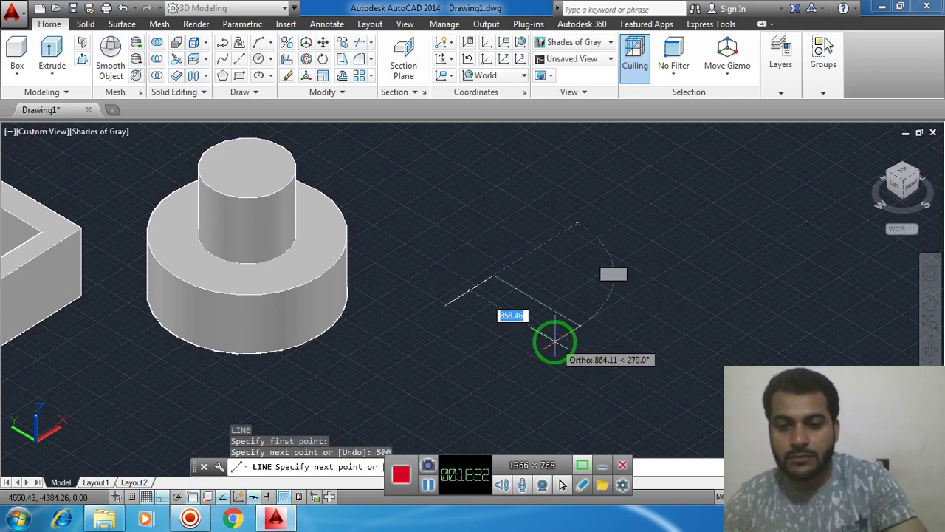
{"action": "type", "text": "500"}
{"action": "key", "text": "Return"}
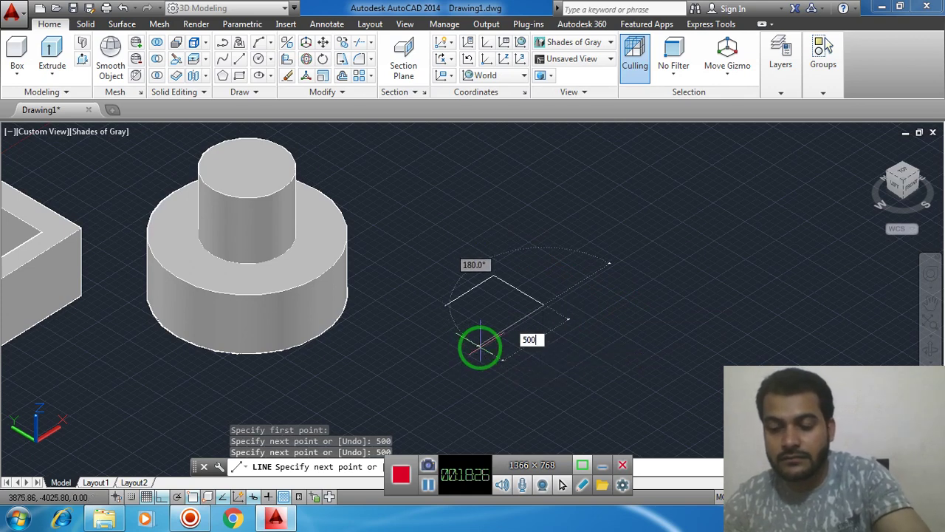
{"action": "key", "text": "Return"}
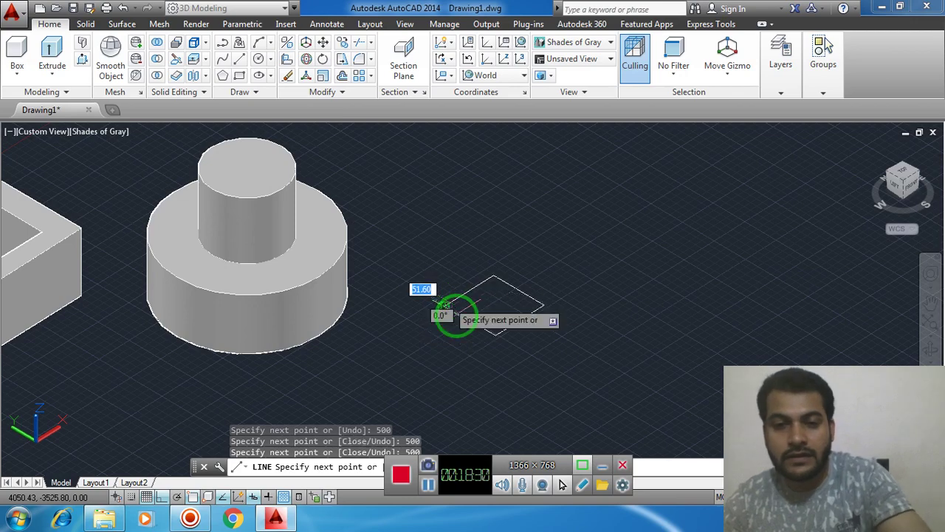
{"action": "key", "text": "Escape"}
{"action": "key", "text": "Escape"}
{"action": "key", "text": "Escape"}
{"action": "scroll", "coordinate": [490, 288], "scroll_direction": "up", "scroll_amount": 1}
- Draw the first divider line across the square from its left edge
{"action": "scroll", "coordinate": [429, 287], "scroll_direction": "up", "scroll_amount": 1}
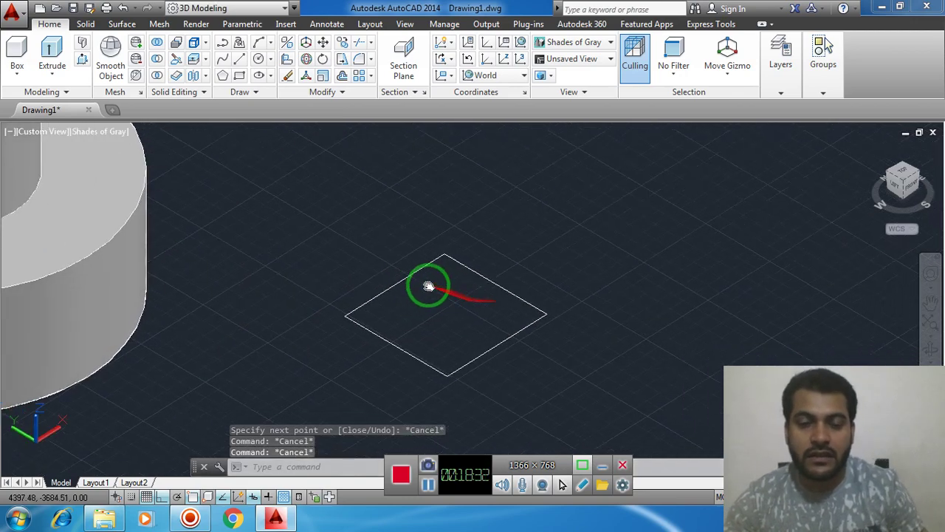
{"action": "scroll", "coordinate": [422, 282], "scroll_direction": "up", "scroll_amount": 3}
{"action": "scroll", "coordinate": [421, 245], "scroll_direction": "down", "scroll_amount": 2}
{"action": "middle_click_drag", "start_coordinate": [421, 243], "coordinate": [388, 267]}
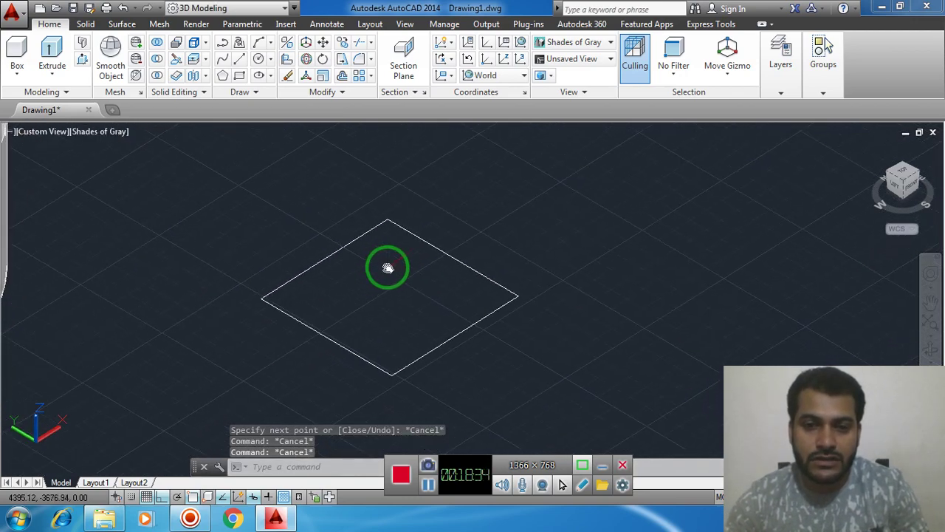
{"action": "type", "text": "l"}
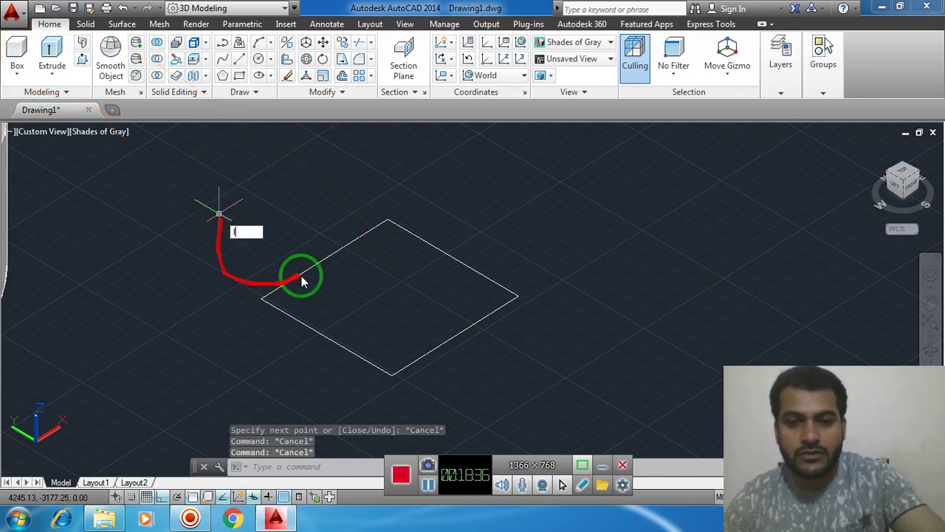
{"action": "key", "text": "Return"}
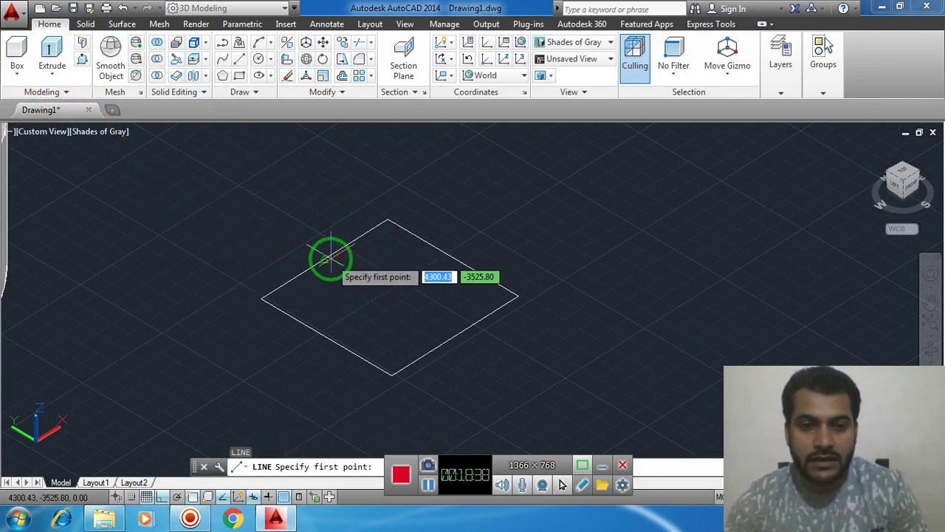
{"action": "left_click", "coordinate": [324, 259]}
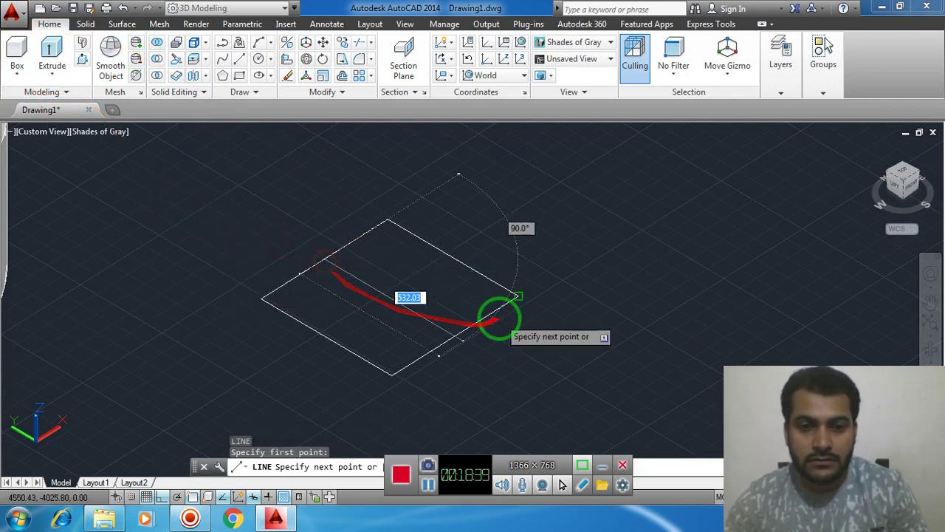
{"action": "left_click", "coordinate": [453, 334]}
{"action": "key", "text": "Escape"}
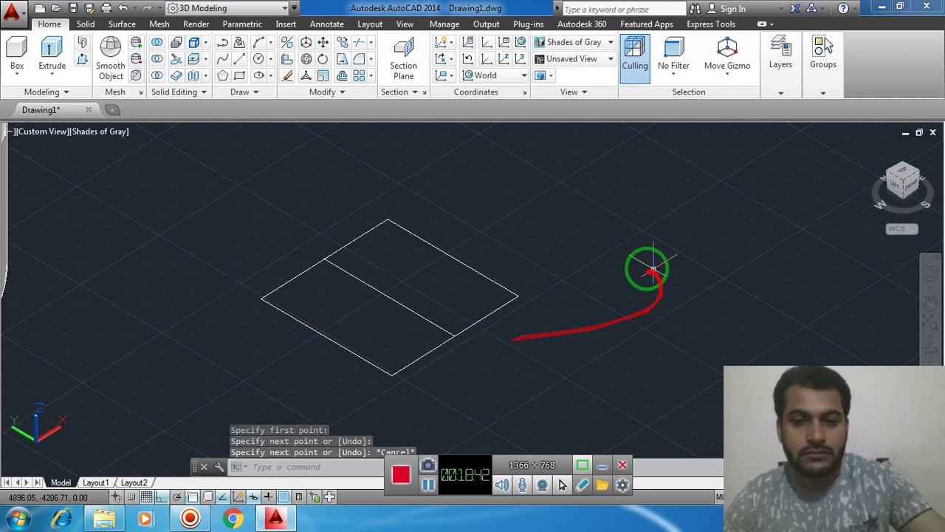
- Draw the second divider between the midpoints of the other two square edges
{"action": "type", "text": "L"}
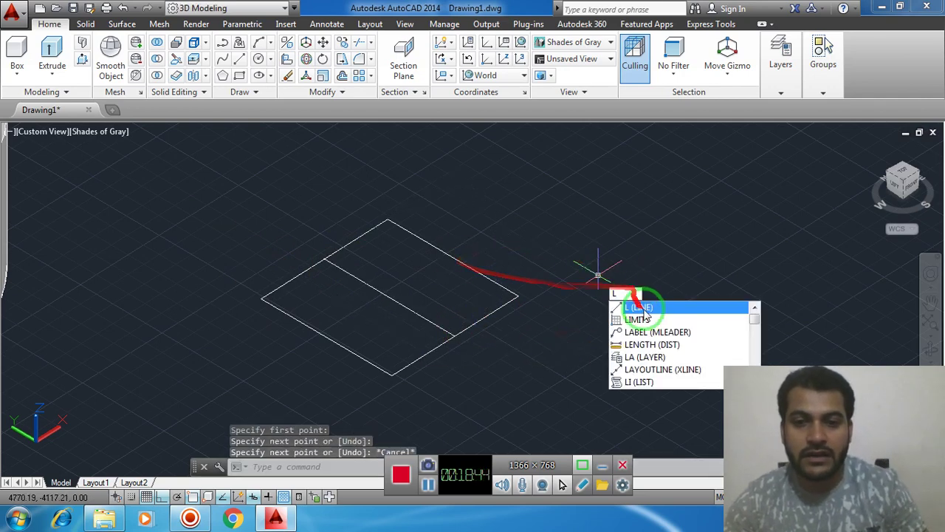
{"action": "key", "text": "Return"}
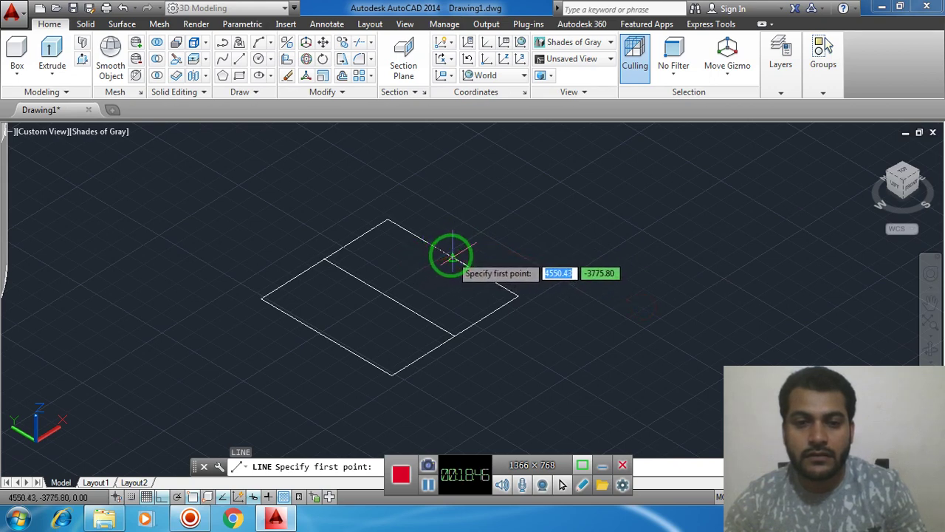
{"action": "left_click", "coordinate": [451, 256]}
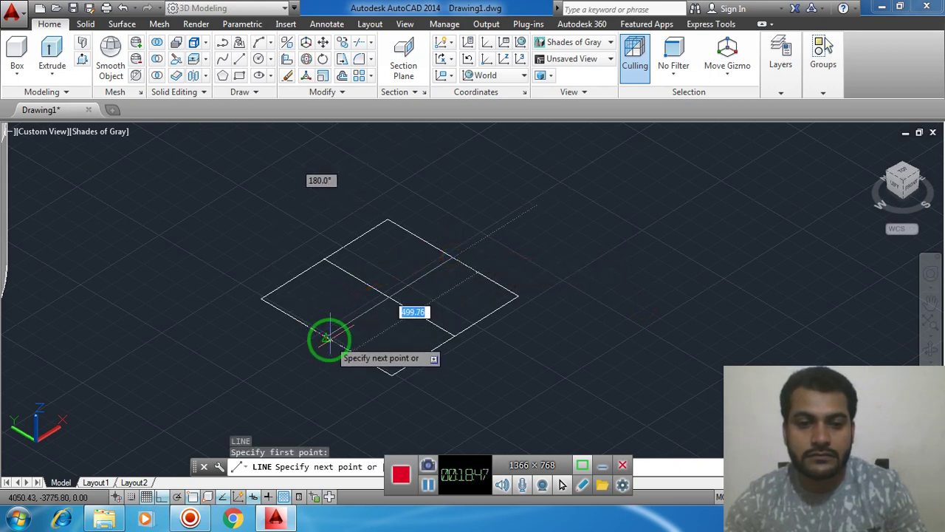
{"action": "left_click", "coordinate": [326, 337]}
{"action": "key", "text": "Escape"}
{"action": "key", "text": "Escape"}
{"action": "key", "text": "Escape"}
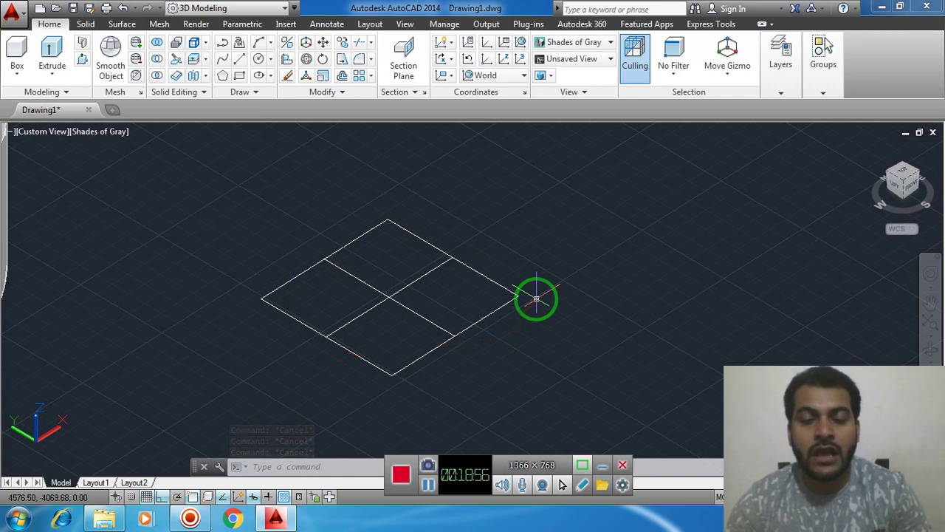
- Cancel a stray extrusion and begin press-pulling the quartered square
{"action": "left_click", "coordinate": [51, 50]}
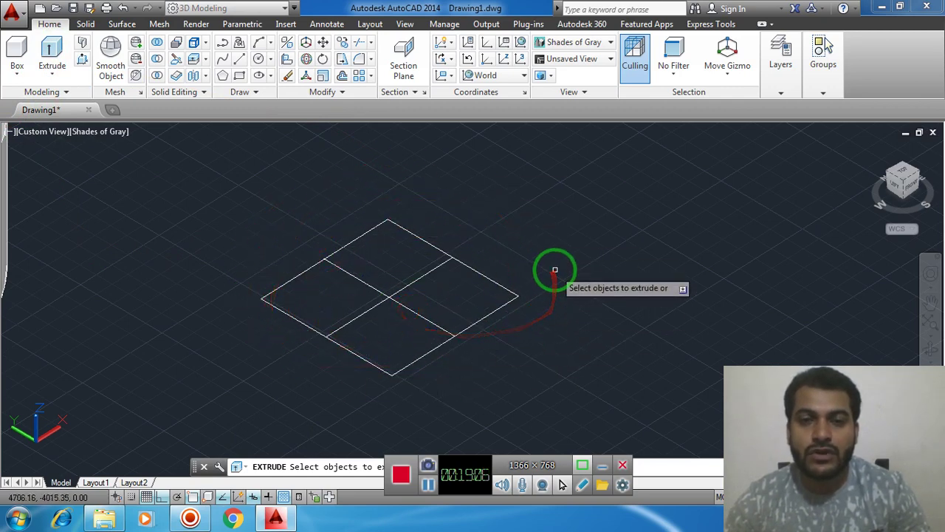
{"action": "key", "text": "Escape"}
{"action": "key", "text": "Escape"}
{"action": "key", "text": "Escape"}
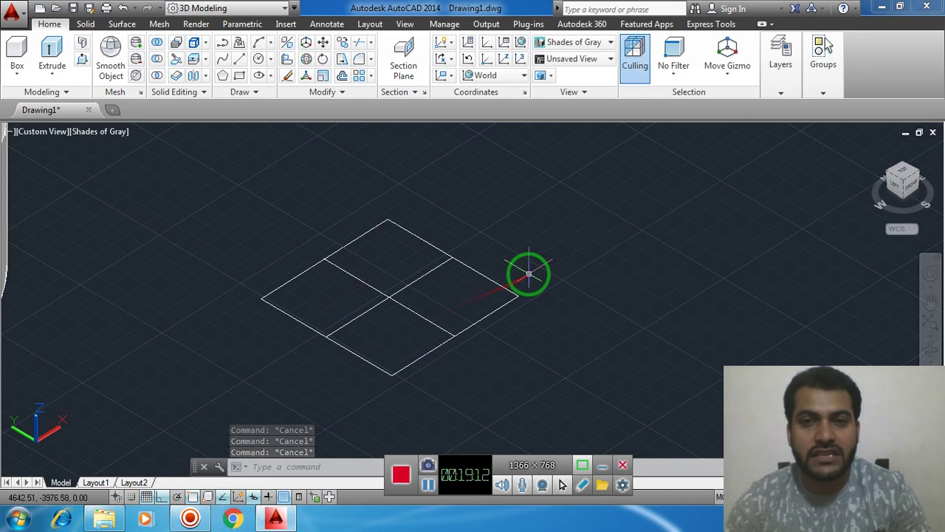
{"action": "left_click", "coordinate": [82, 64]}
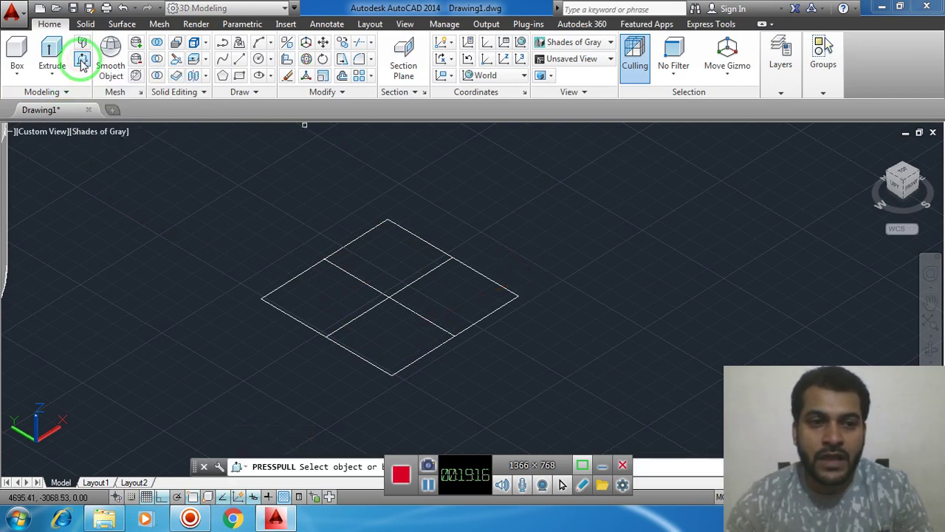
- Press-pull the back quadrant into a tall box and the right quadrant into a thin slab
{"action": "left_click", "coordinate": [390, 261]}
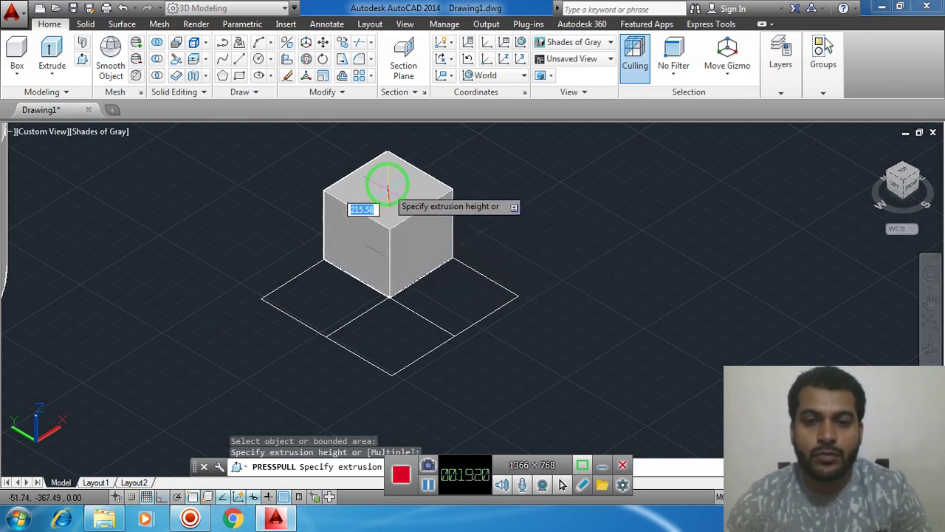
{"action": "left_click", "coordinate": [382, 173]}
{"action": "left_click", "coordinate": [468, 294]}
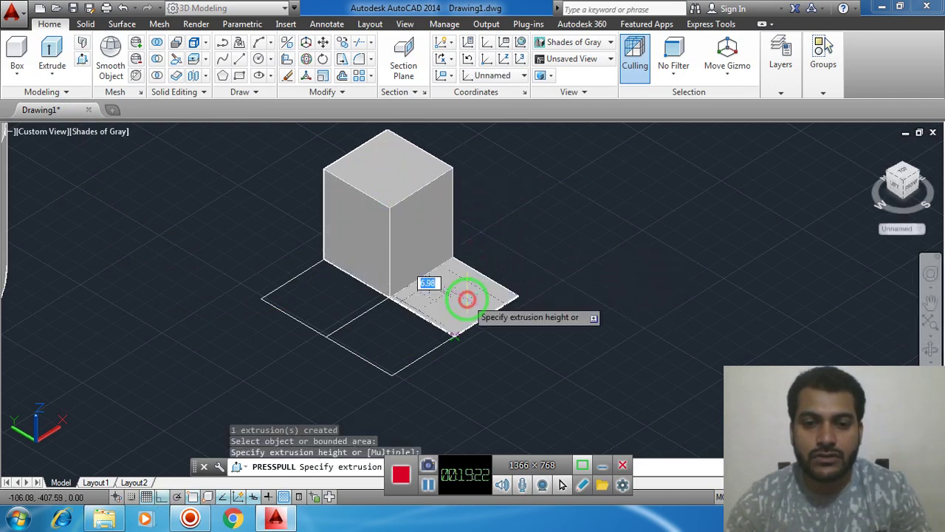
{"action": "left_click", "coordinate": [454, 251]}
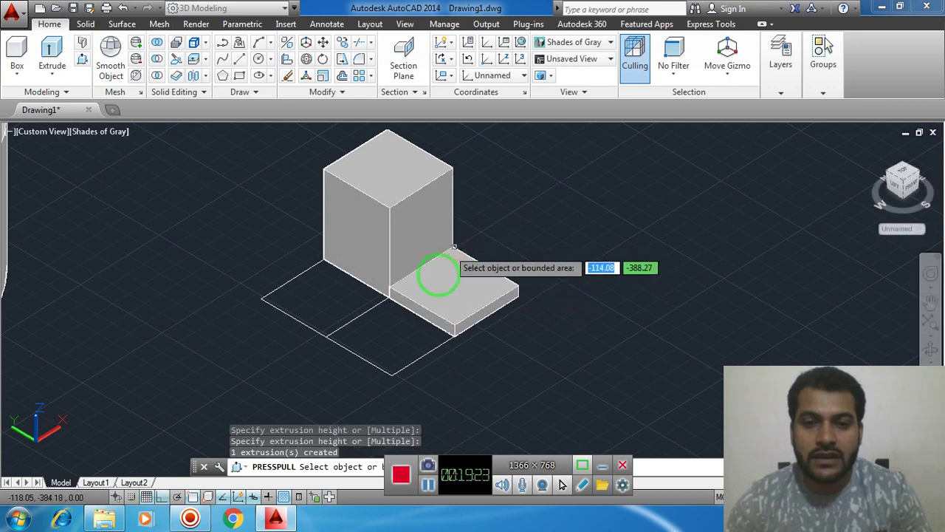
- Press-pull the left and front quadrants into medium-height blocks and end the command
{"action": "left_click", "coordinate": [329, 302]}
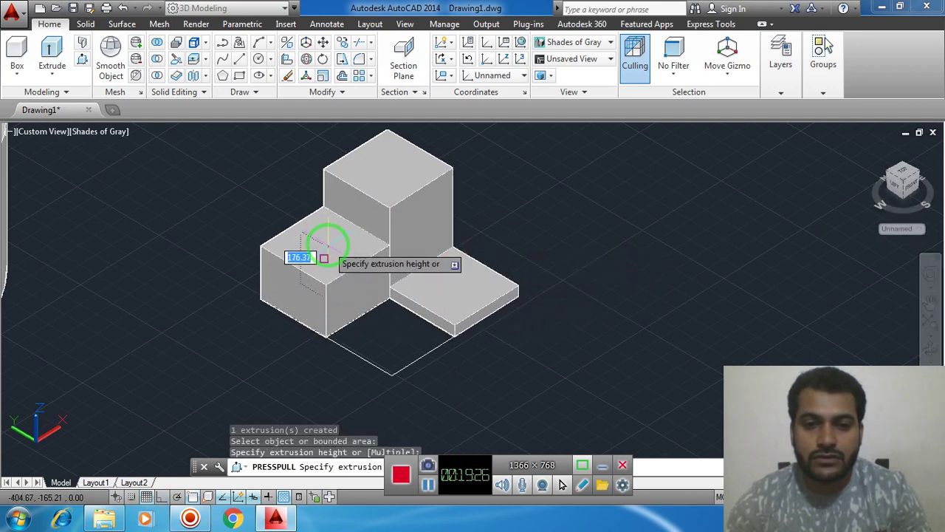
{"action": "left_click", "coordinate": [327, 239]}
{"action": "left_click", "coordinate": [392, 341]}
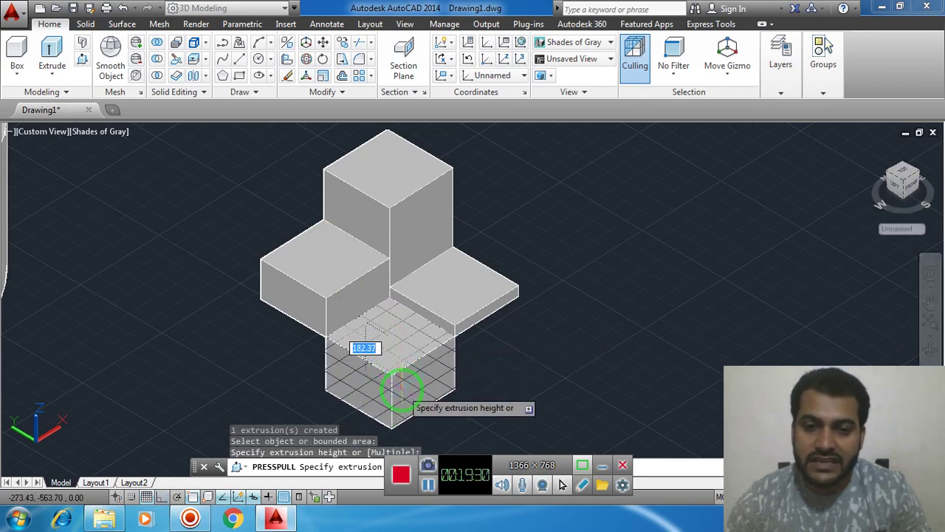
{"action": "middle_click_drag", "start_coordinate": [404, 376], "coordinate": [412, 356]}
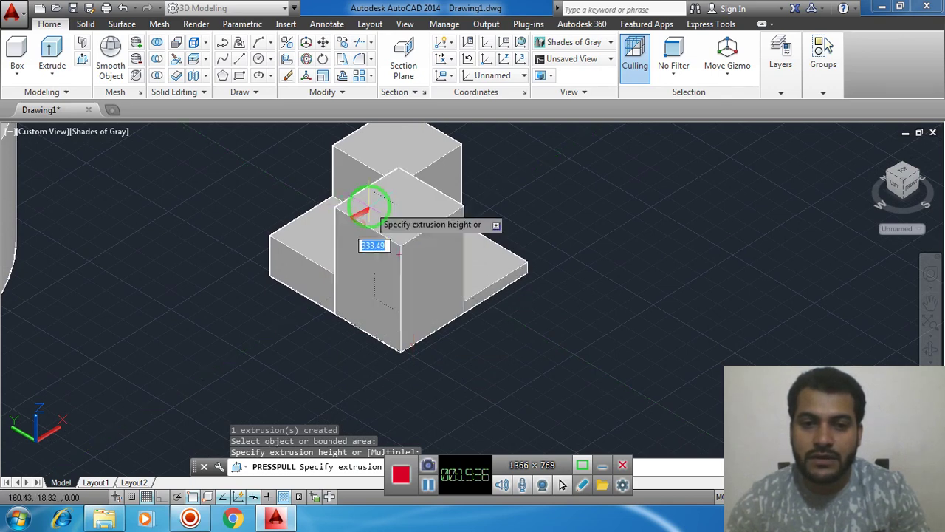
{"action": "scroll", "coordinate": [356, 255], "scroll_direction": "up", "scroll_amount": 3}
{"action": "left_click", "coordinate": [358, 240]}
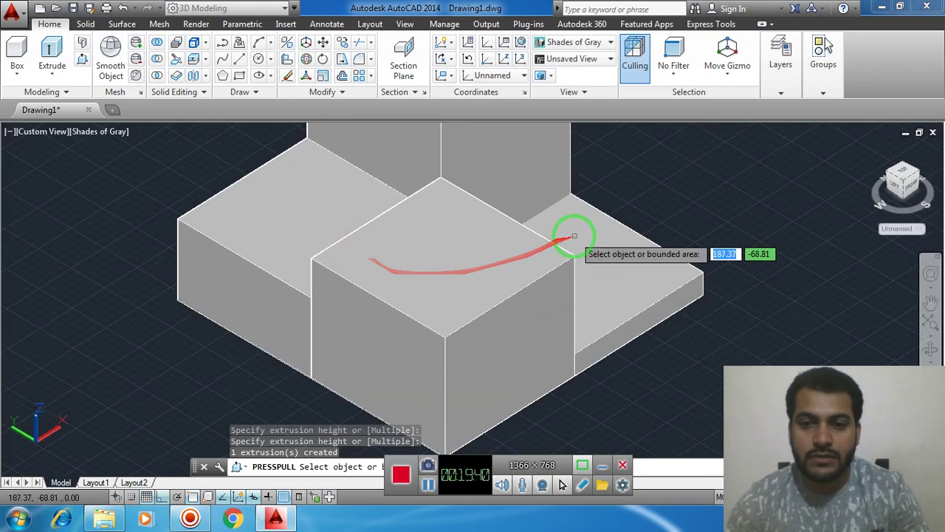
{"action": "scroll", "coordinate": [572, 240], "scroll_direction": "down", "scroll_amount": 2}
{"action": "scroll", "coordinate": [575, 244], "scroll_direction": "down", "scroll_amount": 3}
{"action": "scroll", "coordinate": [574, 246], "scroll_direction": "up", "scroll_amount": 2}
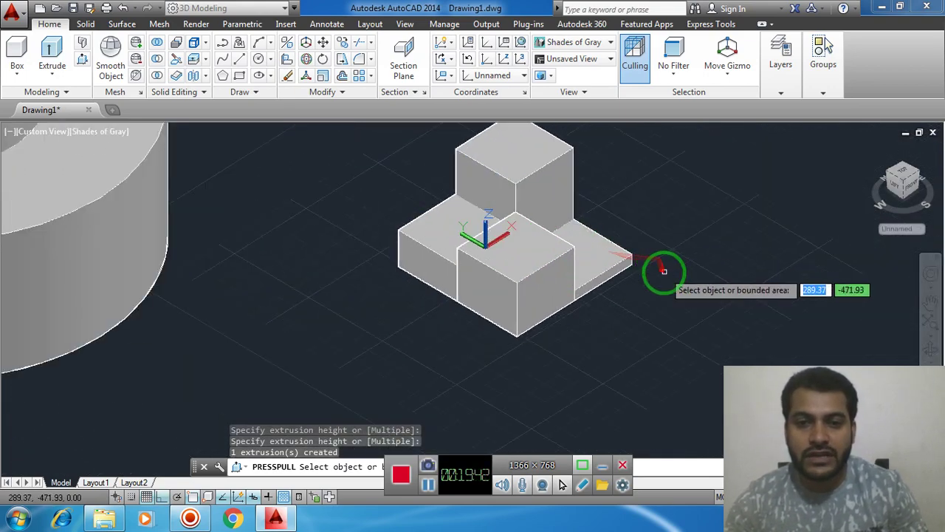
{"action": "key", "text": "Escape"}
{"action": "key", "text": "Escape"}
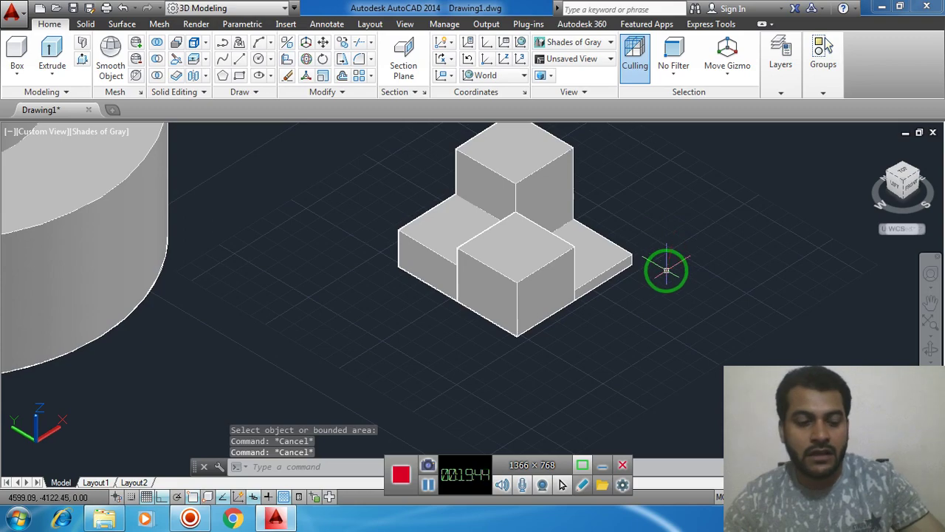
- Orbit, zoom and pan until the hollow box, stepped cylinder and stepped block are all framed
{"action": "mouse_move", "coordinate": [704, 258]}
{"action": "middle_mouse_down", "text": "shift"}
{"action": "mouse_move", "coordinate": [585, 257]}
{"action": "mouse_move", "coordinate": [635, 271]}
{"action": "mouse_move", "coordinate": [690, 246]}
{"action": "mouse_move", "coordinate": [703, 258]}
{"action": "mouse_move", "coordinate": [677, 257]}
{"action": "mouse_move", "coordinate": [654, 238]}
{"action": "mouse_move", "coordinate": [595, 236]}
{"action": "mouse_move", "coordinate": [603, 246]}
{"action": "mouse_move", "coordinate": [657, 234]}
{"action": "mouse_move", "coordinate": [669, 248]}
{"action": "middle_mouse_up", "text": "shift"}
{"action": "scroll", "coordinate": [597, 249], "scroll_direction": "down", "scroll_amount": 3}
{"action": "scroll", "coordinate": [596, 249], "scroll_direction": "up", "scroll_amount": 1}
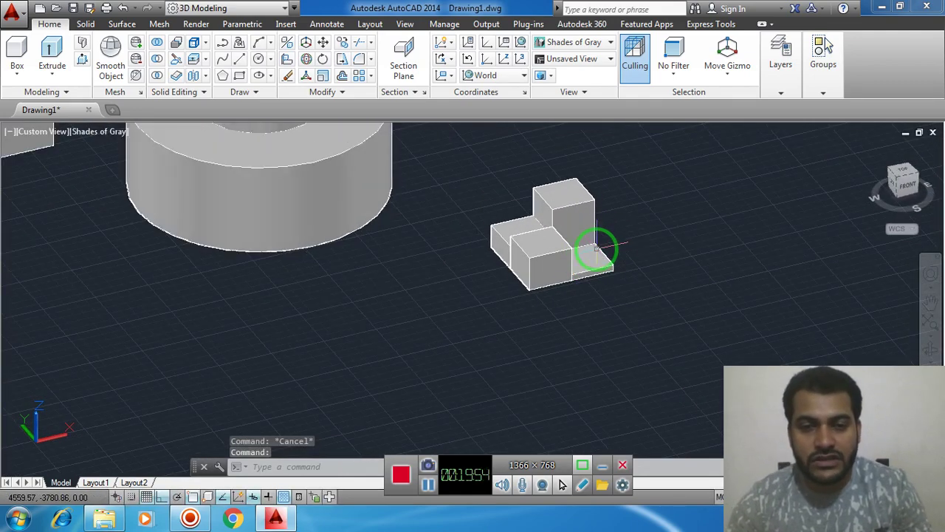
{"action": "scroll", "coordinate": [623, 317], "scroll_direction": "up", "scroll_amount": 1}
{"action": "scroll", "coordinate": [436, 306], "scroll_direction": "down", "scroll_amount": 2}
{"action": "middle_click_drag", "start_coordinate": [436, 302], "coordinate": [485, 342]}
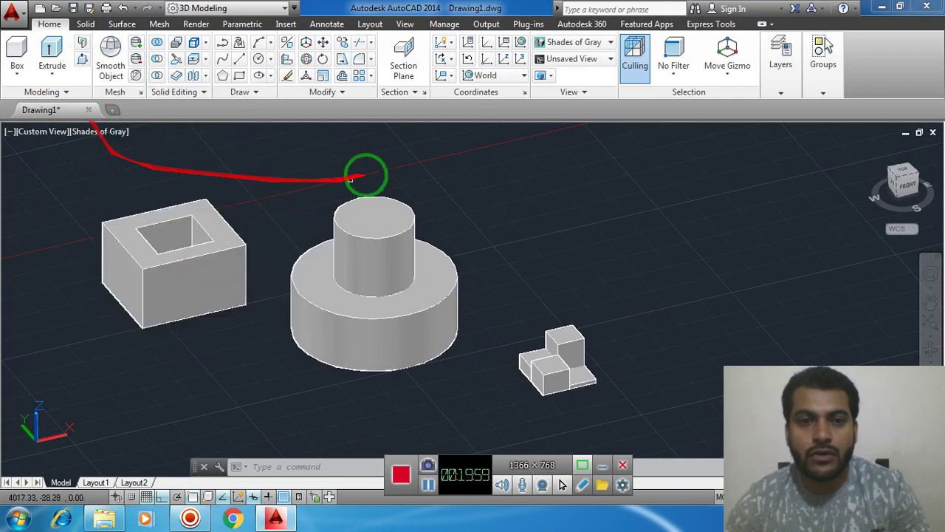
{"action": "scroll", "coordinate": [287, 221], "scroll_direction": "down", "scroll_amount": 2}
{"action": "scroll", "coordinate": [288, 224], "scroll_direction": "up", "scroll_amount": 3}
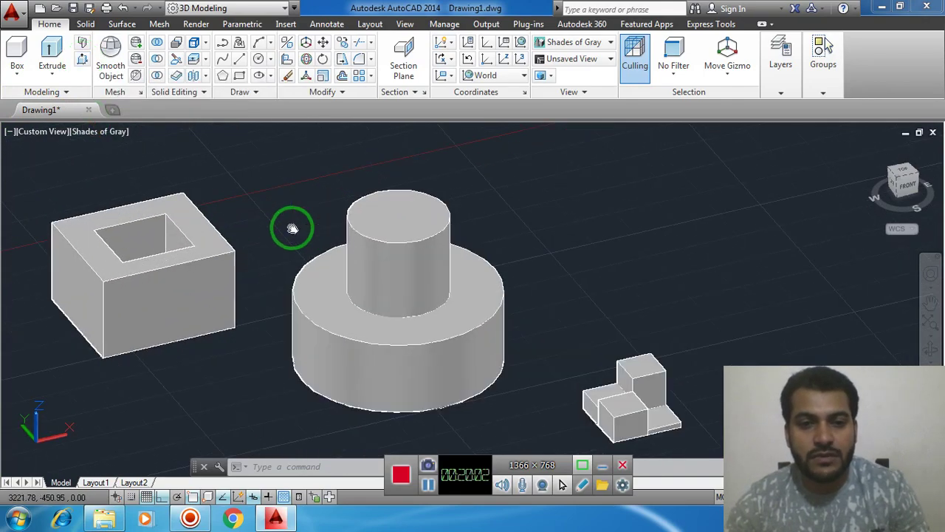
{"action": "middle_click_drag", "start_coordinate": [291, 226], "coordinate": [341, 209]}
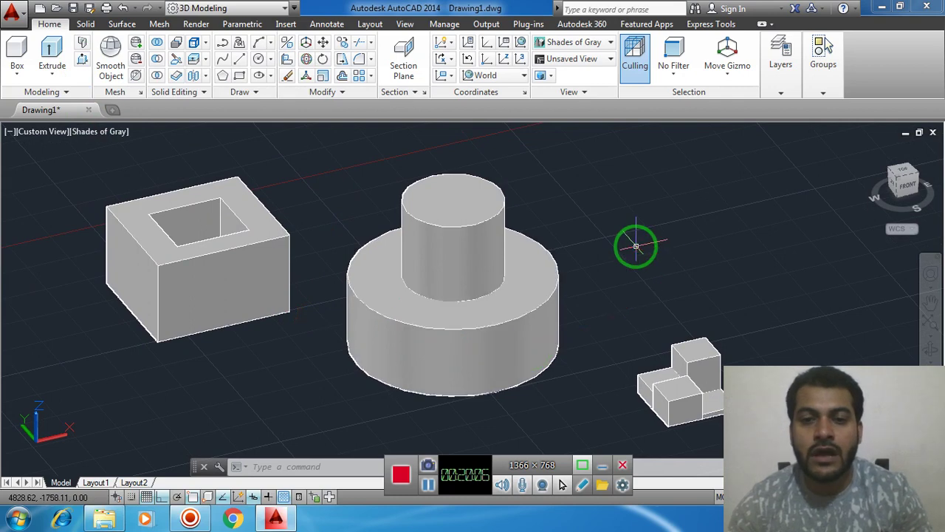
{"action": "mouse_move", "coordinate": [636, 246]}
{"action": "middle_mouse_down"}
{"action": "mouse_move", "coordinate": [512, 232]}
{"action": "mouse_move", "coordinate": [509, 222]}
{"action": "mouse_move", "coordinate": [578, 250]}
{"action": "middle_mouse_up"}
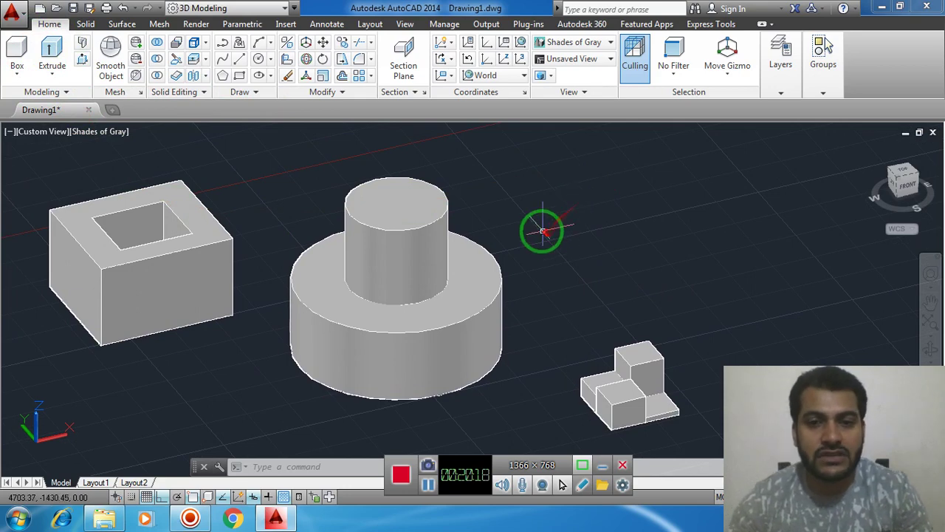
{"action": "middle_click_drag", "start_coordinate": [544, 225], "coordinate": [601, 214]}
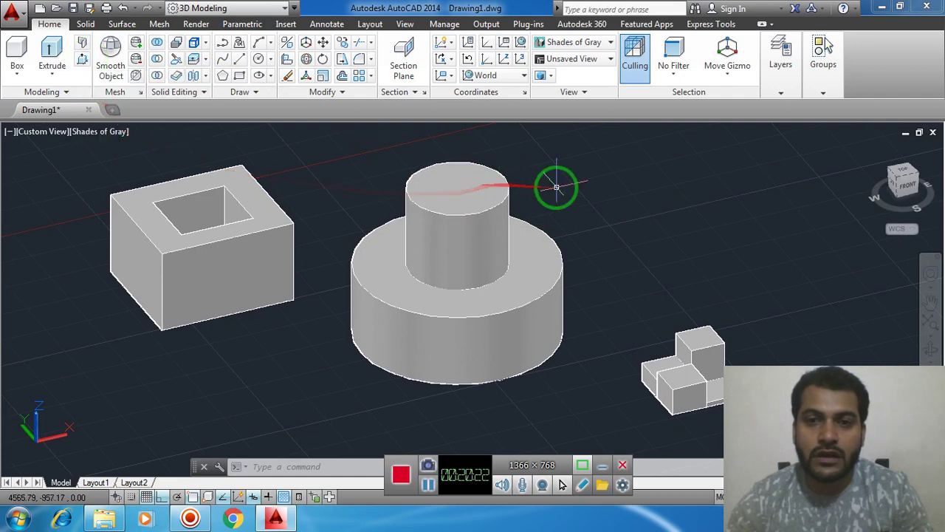
{"action": "middle_click_drag", "start_coordinate": [554, 185], "coordinate": [580, 209]}
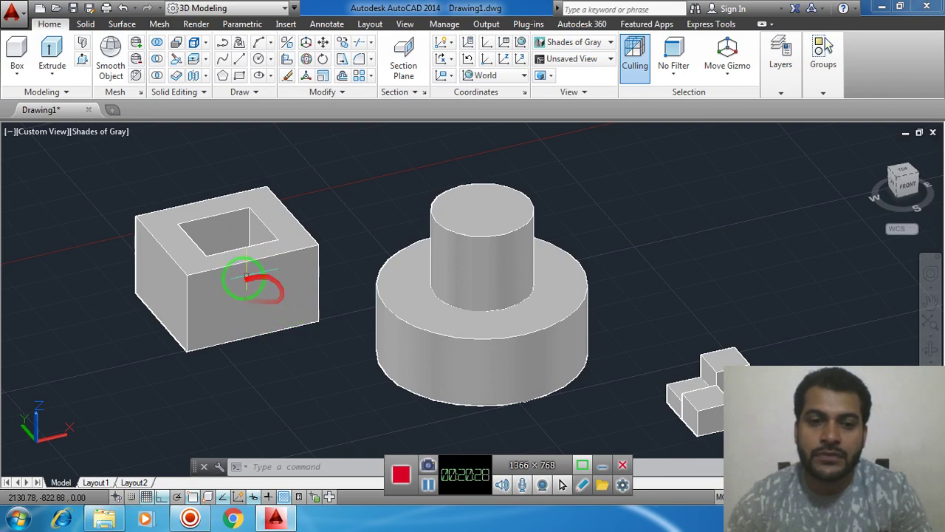
- Press-pull the hollow box's front face out by 200 units, then orbit the view
{"action": "left_click", "coordinate": [82, 60]}
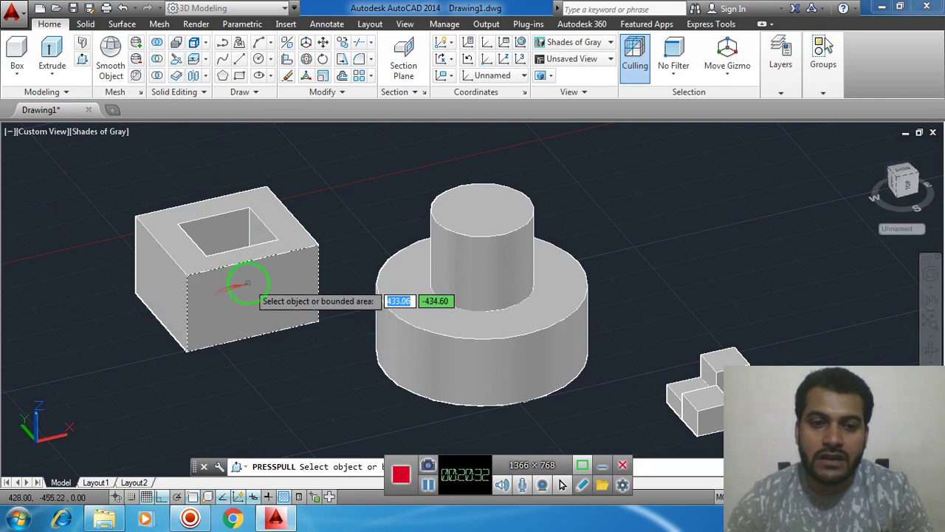
{"action": "left_click", "coordinate": [248, 282]}
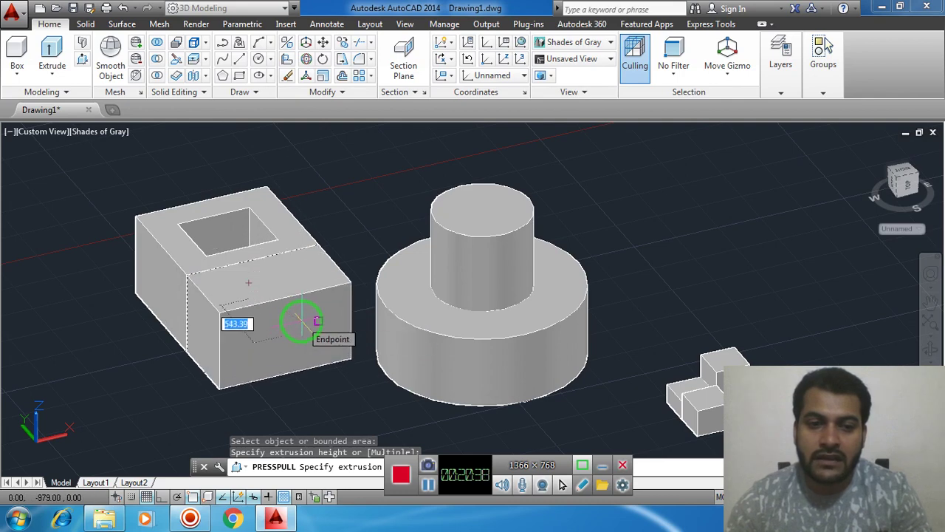
{"action": "type", "text": "200"}
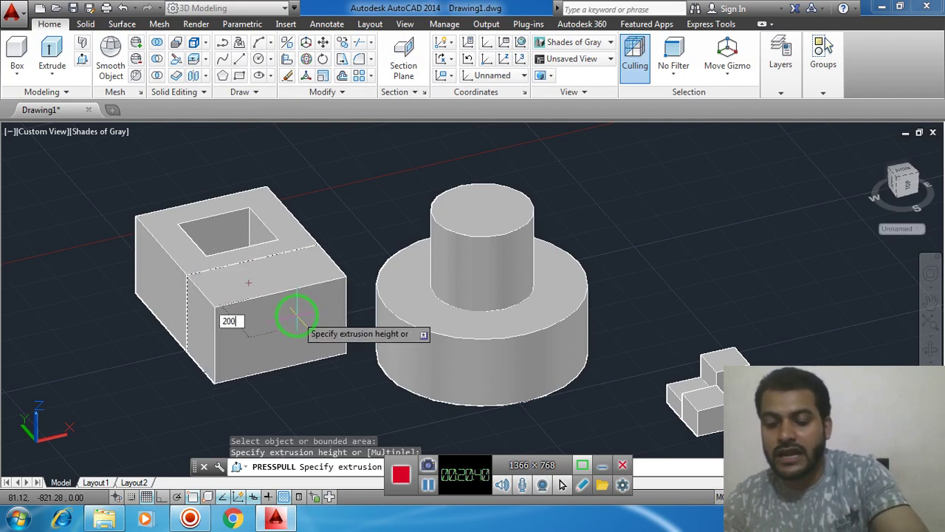
{"action": "key", "text": "Return"}
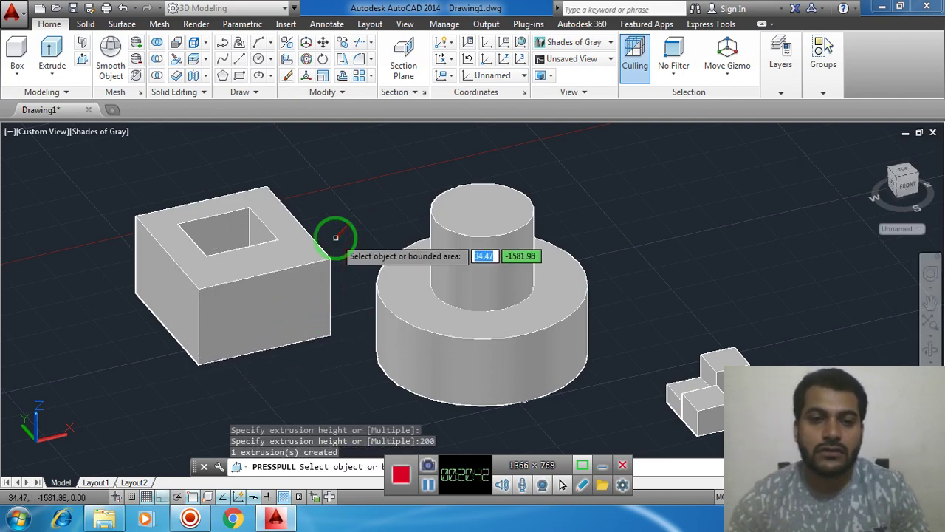
{"action": "mouse_move", "coordinate": [331, 234]}
{"action": "middle_mouse_down"}
{"action": "mouse_move", "coordinate": [382, 258]}
{"action": "mouse_move", "coordinate": [480, 279]}
{"action": "mouse_move", "coordinate": [463, 275]}
{"action": "middle_mouse_up"}
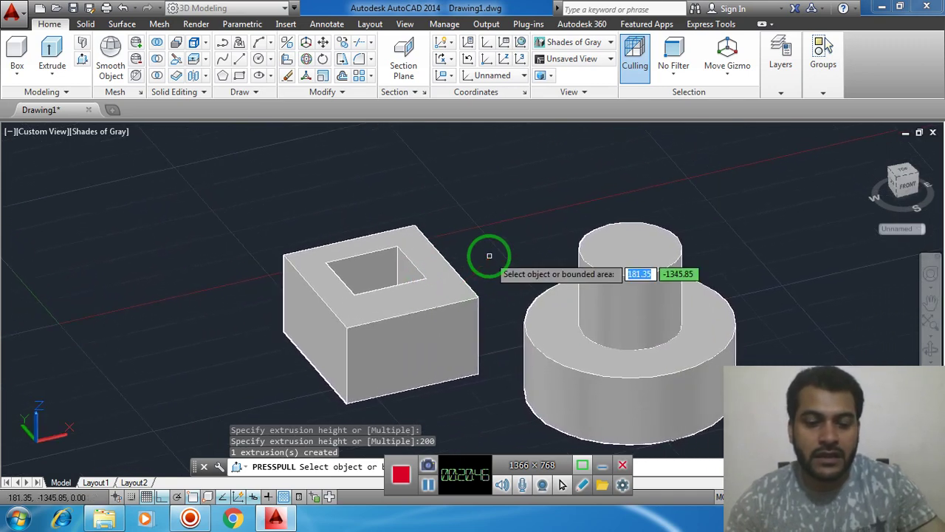
{"action": "key", "text": "Return"}
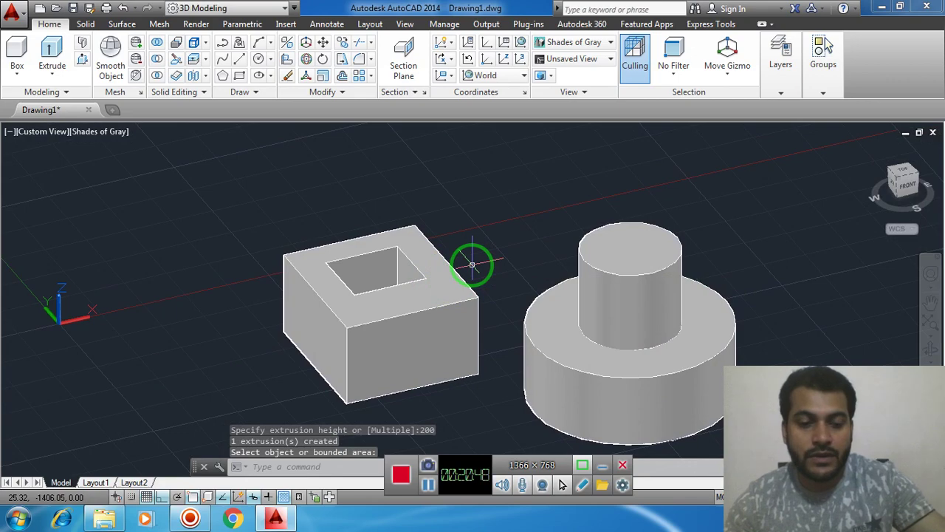
{"action": "mouse_move", "coordinate": [478, 262]}
{"action": "middle_mouse_down", "text": "shift"}
{"action": "mouse_move", "coordinate": [480, 287]}
{"action": "mouse_move", "coordinate": [500, 208]}
{"action": "mouse_move", "coordinate": [443, 254]}
{"action": "mouse_move", "coordinate": [490, 248]}
{"action": "mouse_move", "coordinate": [490, 287]}
{"action": "mouse_move", "coordinate": [445, 196]}
{"action": "mouse_move", "coordinate": [422, 254]}
{"action": "mouse_move", "coordinate": [438, 247]}
{"action": "mouse_move", "coordinate": [453, 274]}
{"action": "middle_mouse_up", "text": "shift"}
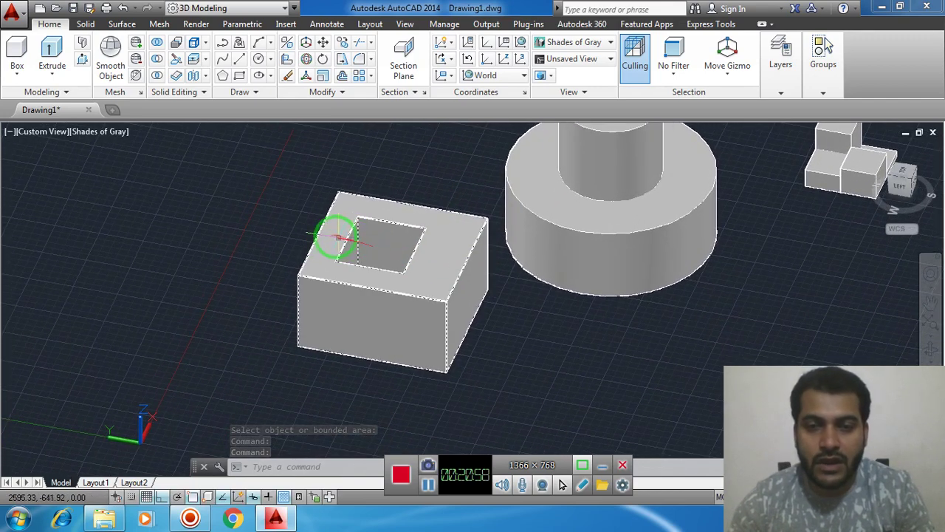
- Orbit, zoom and pan until the stepped four-quarter block fills most of the shaded view
{"action": "mouse_move", "coordinate": [655, 293]}
{"action": "middle_mouse_down", "text": "shift"}
{"action": "mouse_move", "coordinate": [417, 365]}
{"action": "mouse_move", "coordinate": [529, 211]}
{"action": "mouse_move", "coordinate": [517, 281]}
{"action": "mouse_move", "coordinate": [396, 288]}
{"action": "mouse_move", "coordinate": [635, 272]}
{"action": "mouse_move", "coordinate": [590, 259]}
{"action": "mouse_move", "coordinate": [623, 257]}
{"action": "mouse_move", "coordinate": [554, 266]}
{"action": "mouse_move", "coordinate": [574, 255]}
{"action": "middle_mouse_up", "text": "shift"}
{"action": "scroll", "coordinate": [529, 211], "scroll_direction": "up", "scroll_amount": 2}
{"action": "scroll", "coordinate": [396, 287], "scroll_direction": "down", "scroll_amount": 1}
{"action": "scroll", "coordinate": [660, 266], "scroll_direction": "down", "scroll_amount": 2}
{"action": "scroll", "coordinate": [559, 273], "scroll_direction": "down", "scroll_amount": 3}
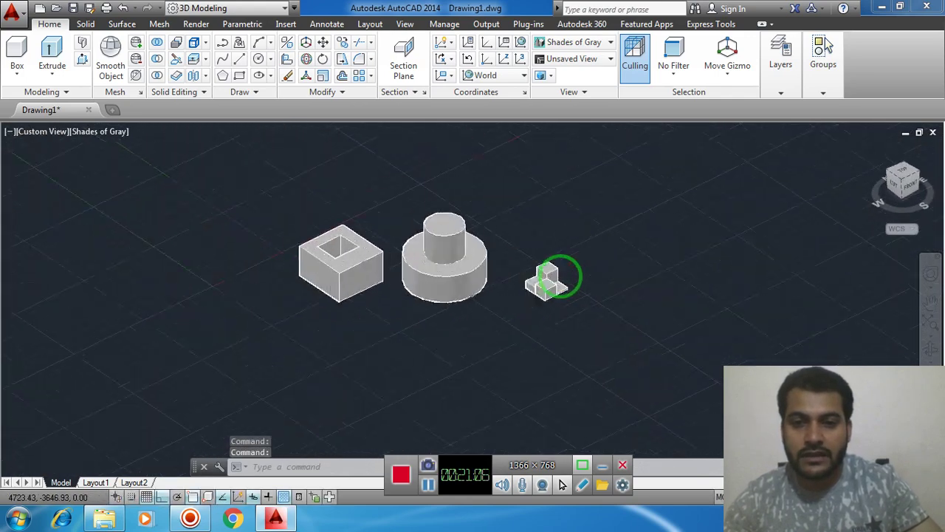
{"action": "scroll", "coordinate": [561, 275], "scroll_direction": "up", "scroll_amount": 5}
{"action": "scroll", "coordinate": [574, 276], "scroll_direction": "up", "scroll_amount": 1}
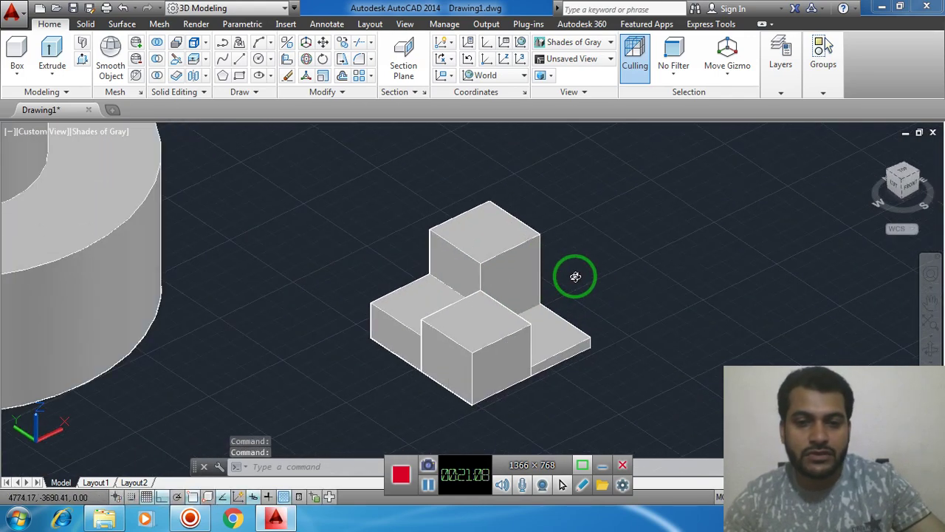
{"action": "mouse_move", "coordinate": [575, 276]}
{"action": "middle_mouse_down", "text": "shift"}
{"action": "mouse_move", "coordinate": [584, 232]}
{"action": "mouse_move", "coordinate": [581, 273]}
{"action": "mouse_move", "coordinate": [575, 229]}
{"action": "middle_mouse_up", "text": "shift"}
{"action": "scroll", "coordinate": [574, 229], "scroll_direction": "down", "scroll_amount": 2}
{"action": "scroll", "coordinate": [574, 229], "scroll_direction": "up", "scroll_amount": 5}
{"action": "scroll", "coordinate": [575, 231], "scroll_direction": "down", "scroll_amount": 3}
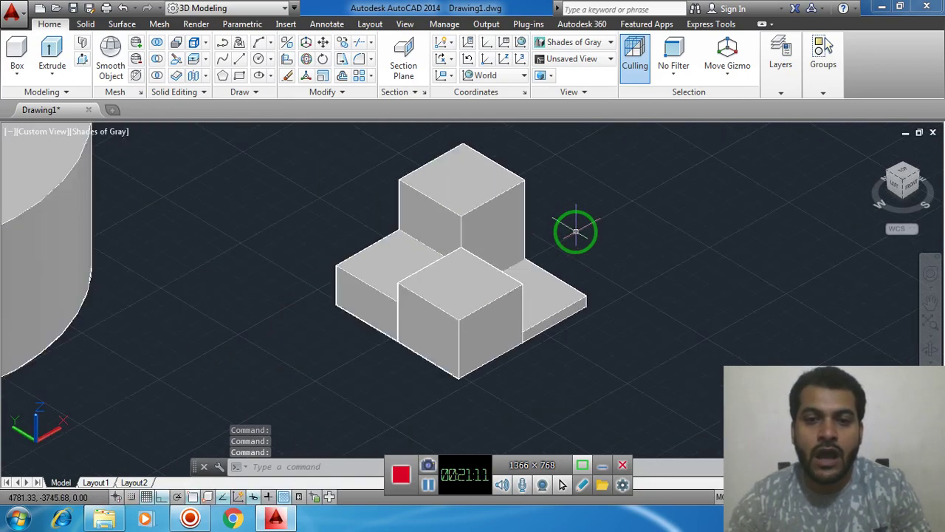
- Press-pull the front box's right and left faces outward
{"action": "left_click", "coordinate": [83, 57]}
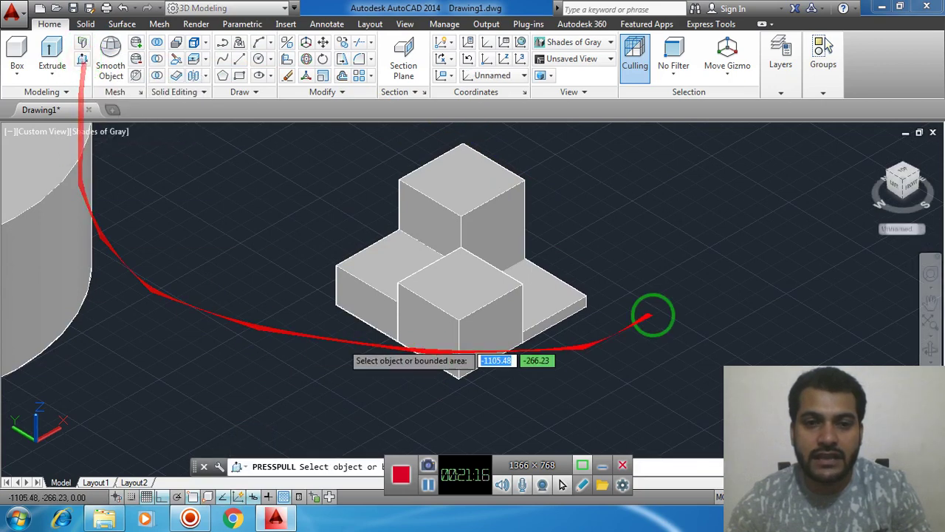
{"action": "left_click", "coordinate": [501, 322]}
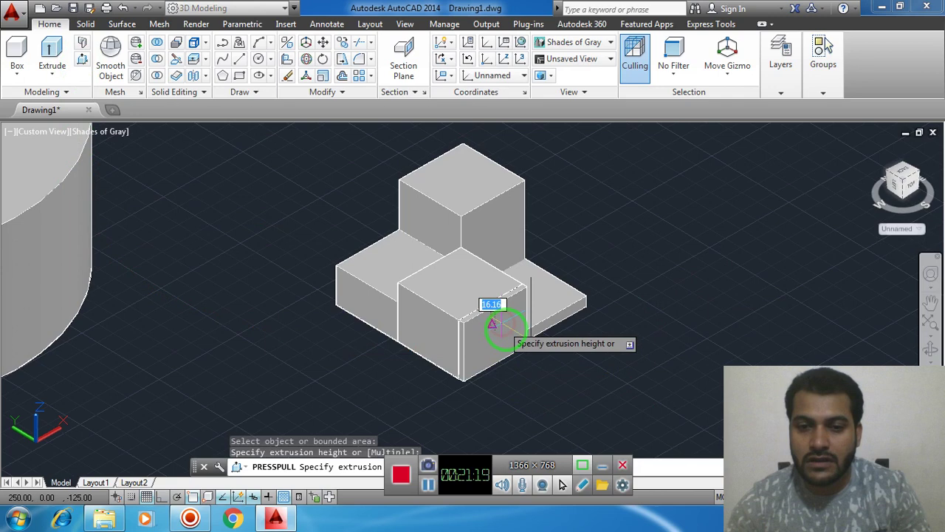
{"action": "left_click", "coordinate": [536, 357]}
{"action": "left_click", "coordinate": [435, 334]}
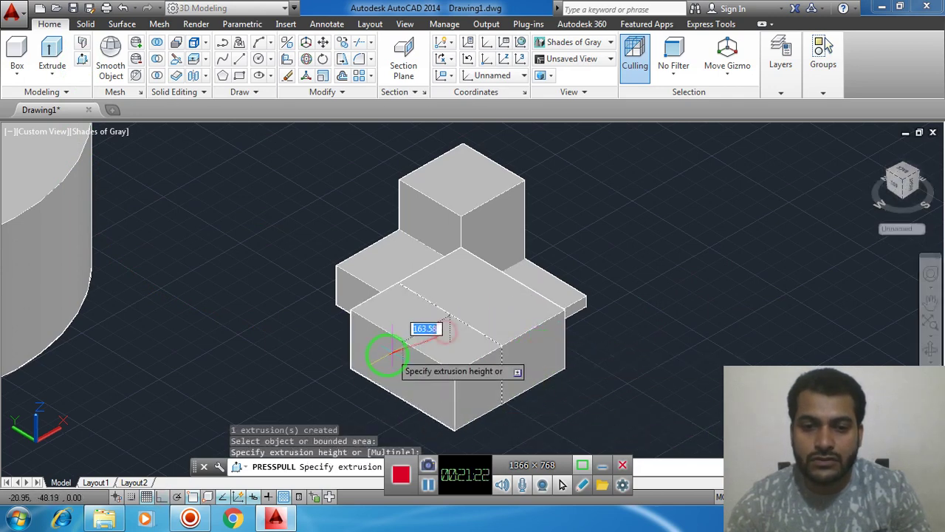
{"action": "left_click", "coordinate": [380, 359]}
- Raise the upper box's top face and widen its left and right faces outward
{"action": "left_click", "coordinate": [455, 179]}
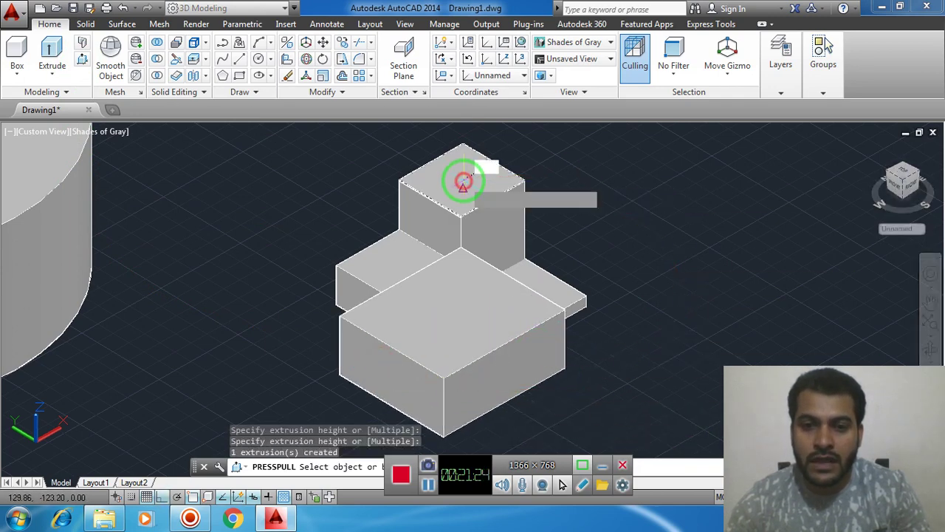
{"action": "left_click", "coordinate": [472, 139]}
{"action": "left_click", "coordinate": [414, 210]}
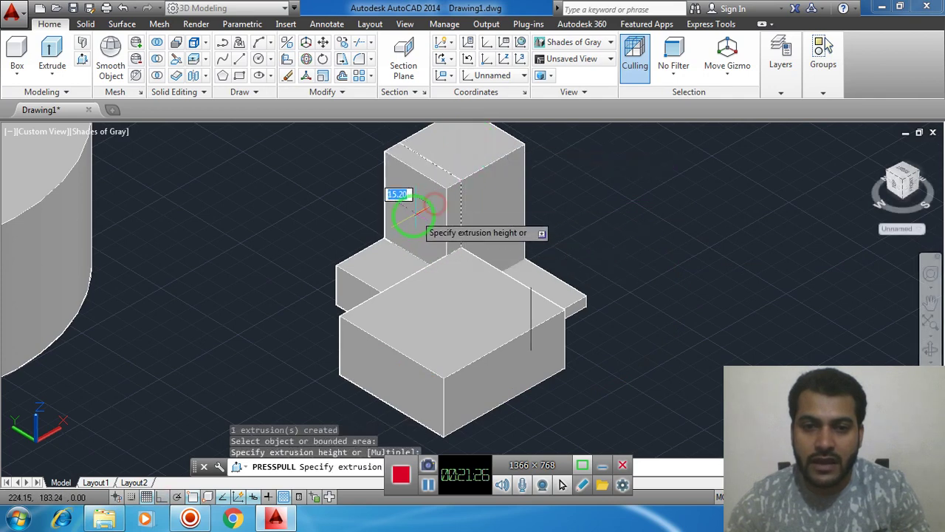
{"action": "left_click", "coordinate": [410, 221]}
{"action": "left_click", "coordinate": [506, 218]}
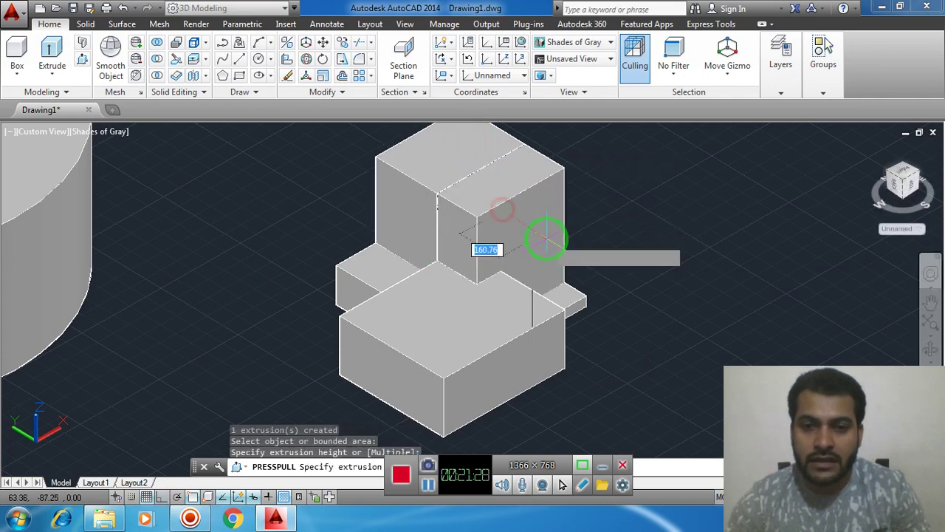
{"action": "left_click", "coordinate": [535, 234]}
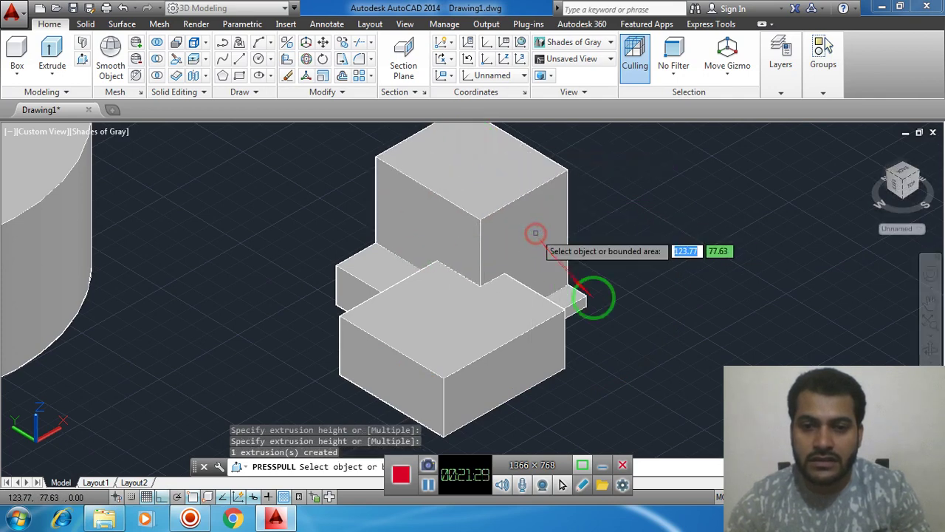
- Extrude the left small box and the right corner face upward, then end the press-pull
{"action": "left_click", "coordinate": [379, 267]}
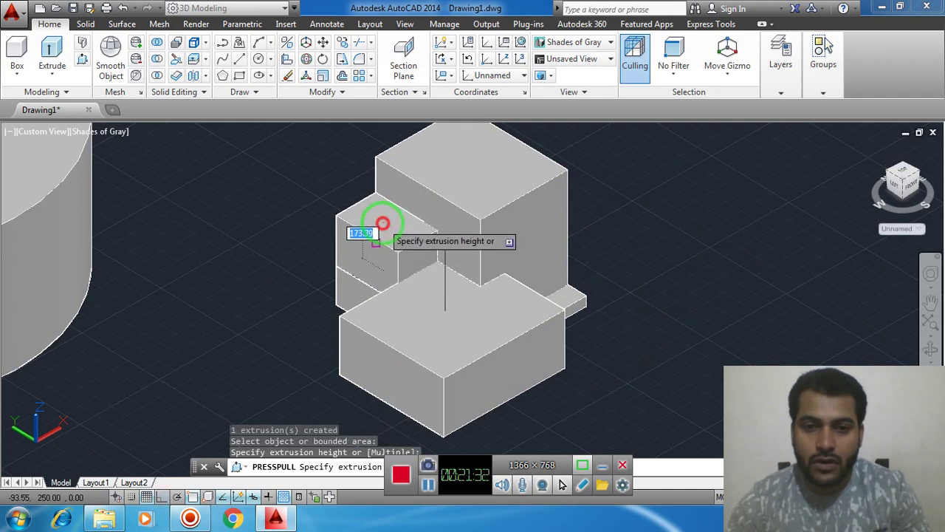
{"action": "left_click", "coordinate": [382, 221]}
{"action": "left_click", "coordinate": [567, 295]}
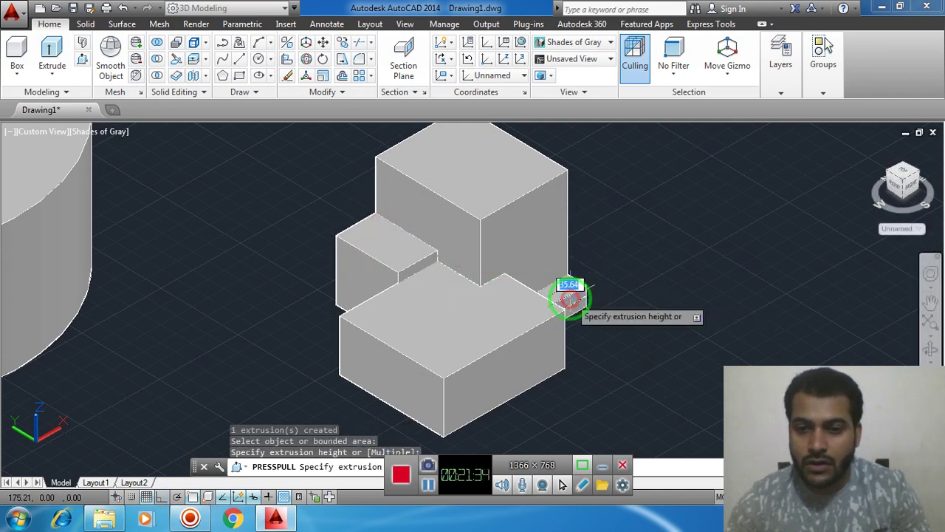
{"action": "left_click", "coordinate": [649, 231]}
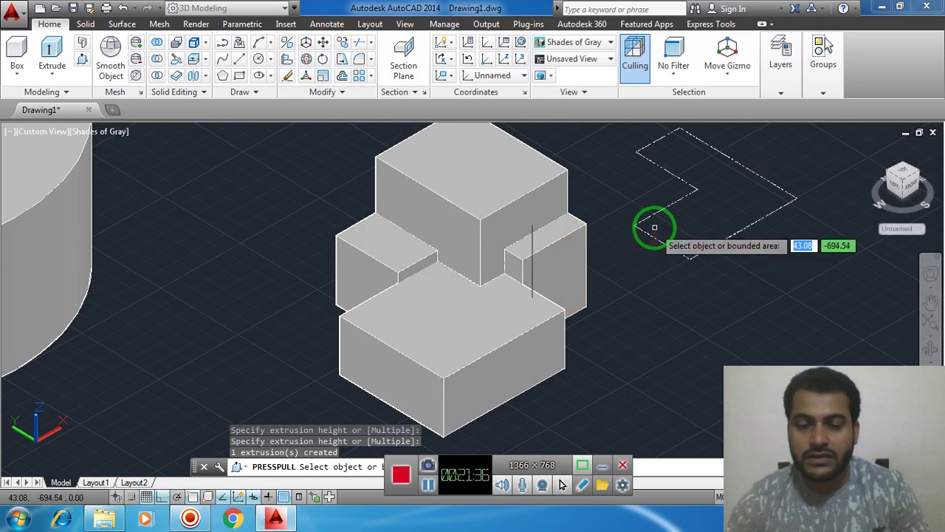
{"action": "scroll", "coordinate": [651, 228], "scroll_direction": "down", "scroll_amount": 5}
{"action": "scroll", "coordinate": [650, 228], "scroll_direction": "up", "scroll_amount": 2}
{"action": "middle_click_drag", "start_coordinate": [651, 228], "coordinate": [596, 280]}
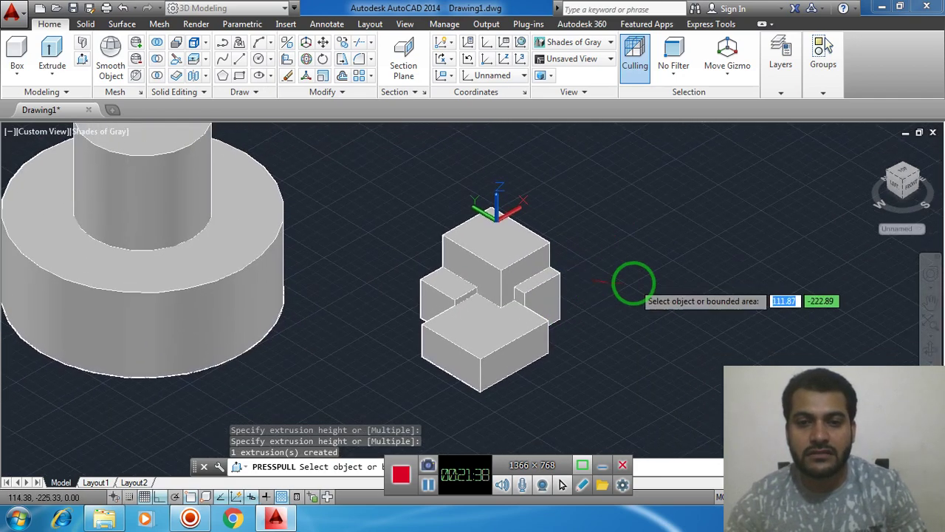
{"action": "key", "text": "Return"}
{"action": "key", "text": "Escape"}
{"action": "key", "text": "Escape"}
{"action": "key", "text": "Escape"}
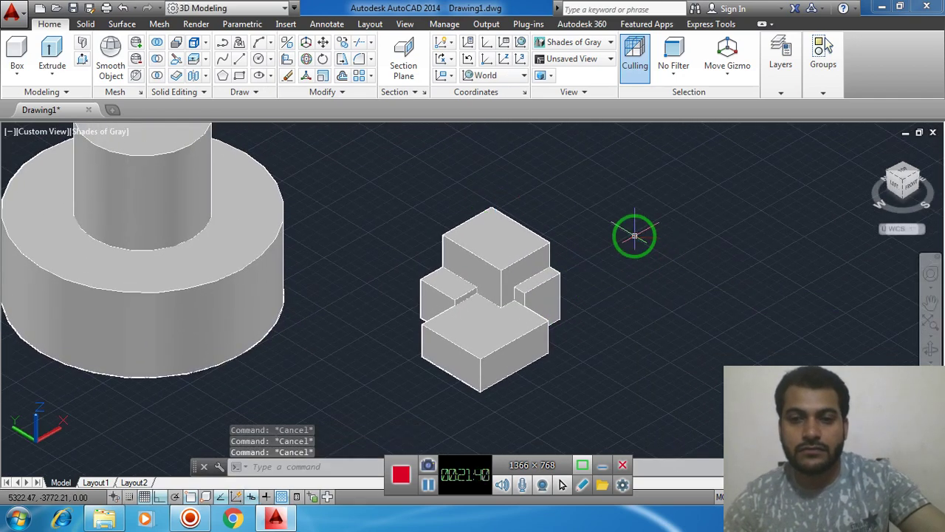
{"action": "scroll", "coordinate": [633, 235], "scroll_direction": "down", "scroll_amount": 2}
{"action": "scroll", "coordinate": [626, 230], "scroll_direction": "up", "scroll_amount": 1}
{"action": "scroll", "coordinate": [626, 232], "scroll_direction": "up", "scroll_amount": 2}
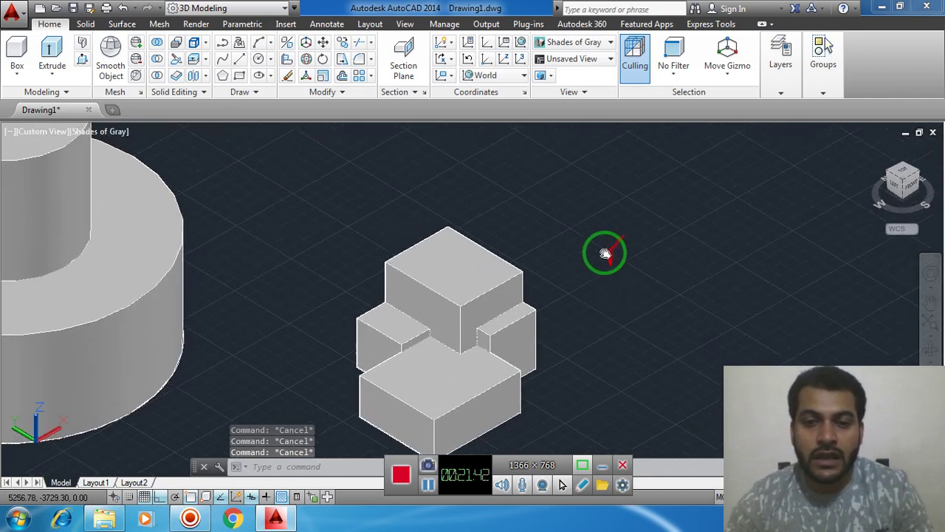
{"action": "middle_click_drag", "start_coordinate": [605, 251], "coordinate": [694, 250]}
{"action": "scroll", "coordinate": [686, 255], "scroll_direction": "down", "scroll_amount": 1}
{"action": "scroll", "coordinate": [669, 277], "scroll_direction": "down", "scroll_amount": 2}
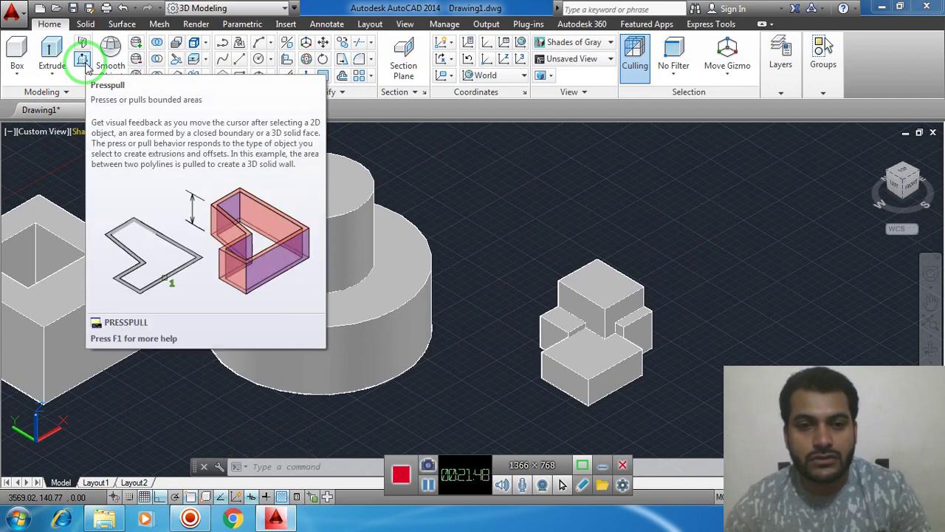
{"action": "mouse_move", "coordinate": [82, 59]}
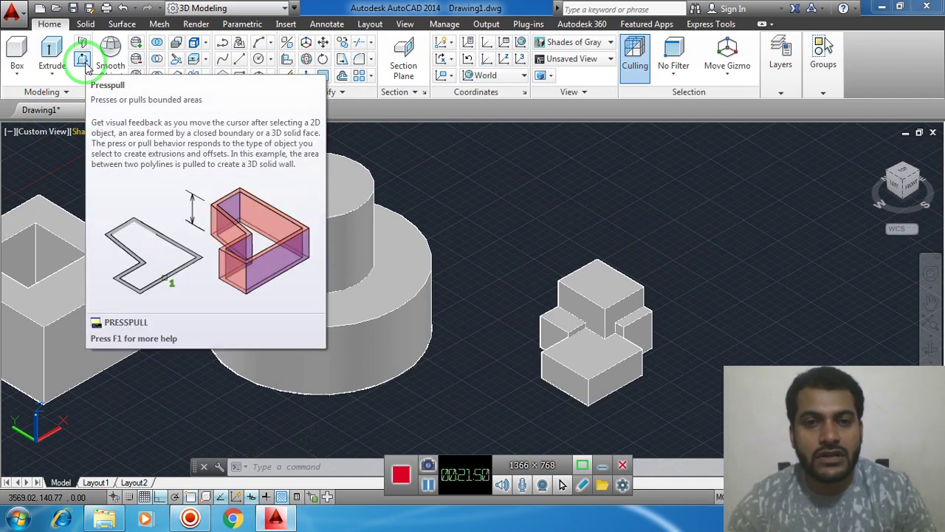
{"action": "left_click", "coordinate": [89, 66]}
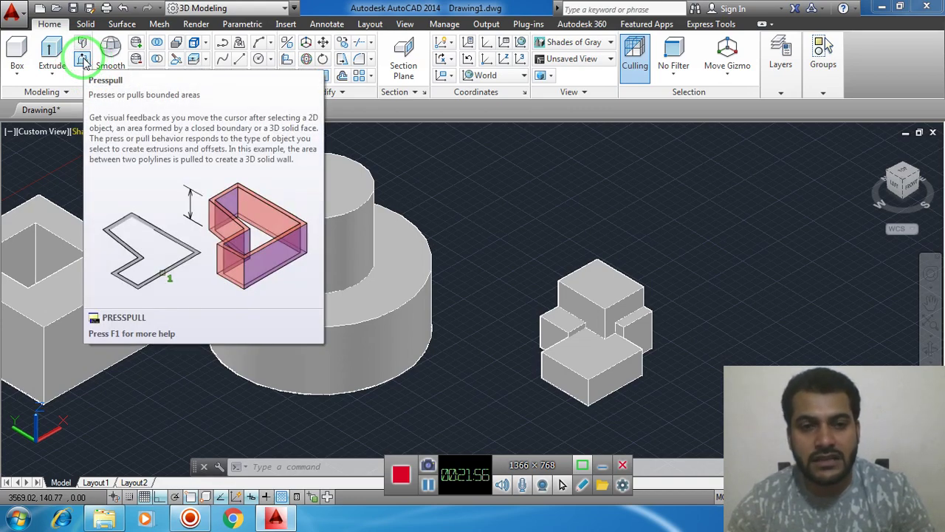
{"action": "scroll", "coordinate": [405, 232], "scroll_direction": "down", "scroll_amount": 4}
{"action": "mouse_move", "coordinate": [439, 274]}
{"action": "middle_mouse_down"}
{"action": "mouse_move", "coordinate": [483, 246]}
{"action": "mouse_move", "coordinate": [517, 253]}
{"action": "middle_mouse_up"}
{"action": "scroll", "coordinate": [480, 251], "scroll_direction": "up", "scroll_amount": 2}
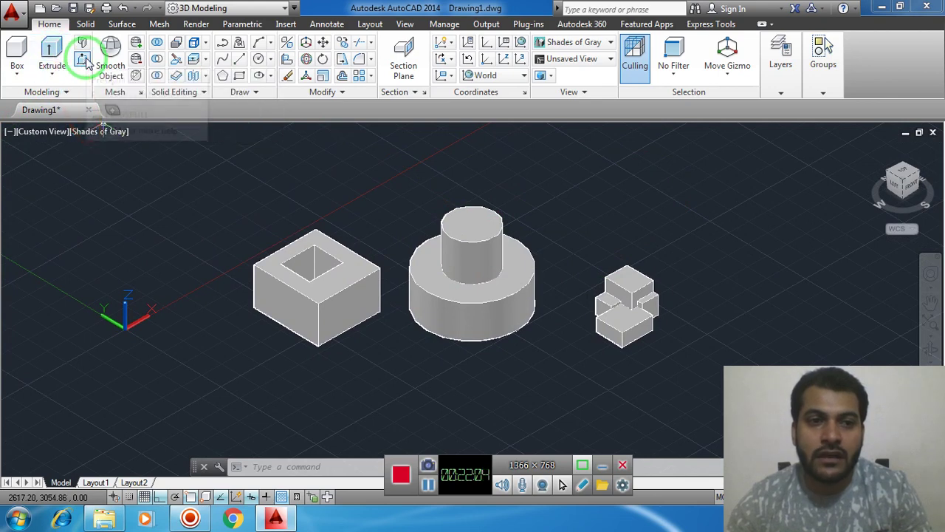
{"action": "left_click", "coordinate": [54, 74]}
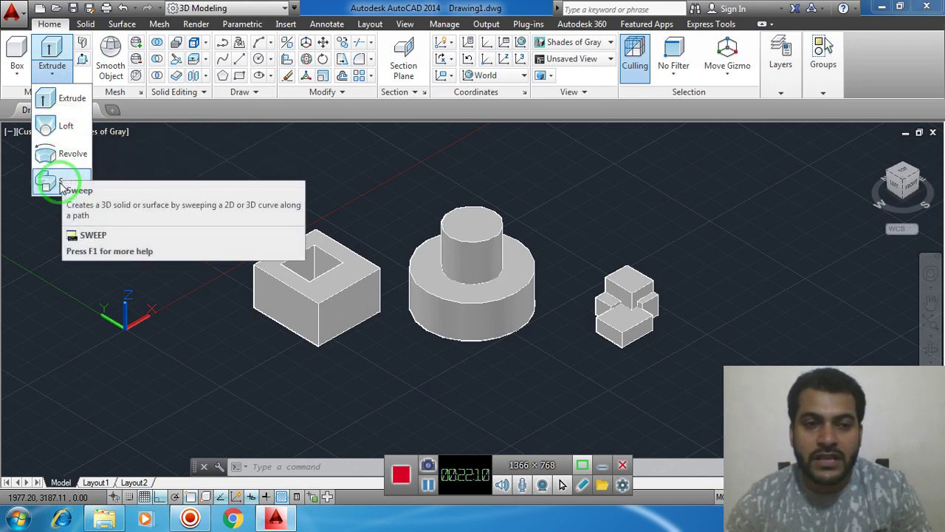
{"action": "left_click", "coordinate": [21, 83]}
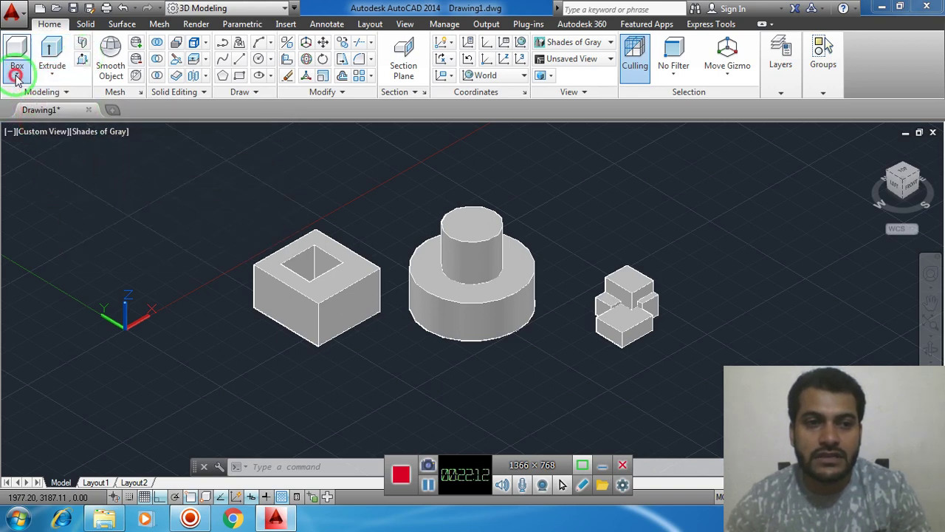
{"action": "left_click", "coordinate": [18, 79]}
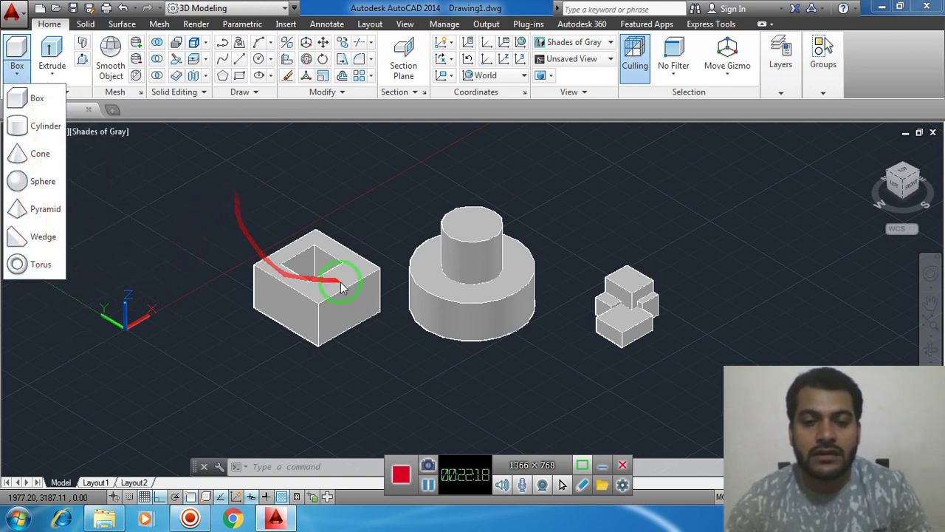
{"action": "left_click", "coordinate": [394, 196]}
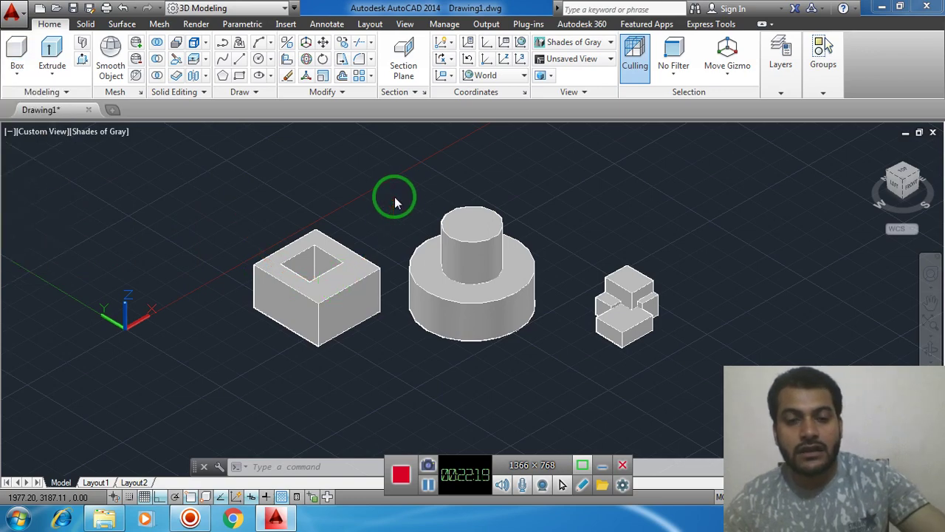
{"action": "key", "text": "Escape"}
{"action": "key", "text": "Escape"}
{"action": "key", "text": "Escape"}
{"action": "scroll", "coordinate": [398, 225], "scroll_direction": "down", "scroll_amount": 2}
{"action": "scroll", "coordinate": [398, 225], "scroll_direction": "up", "scroll_amount": 5}
{"action": "scroll", "coordinate": [398, 225], "scroll_direction": "down", "scroll_amount": 1}
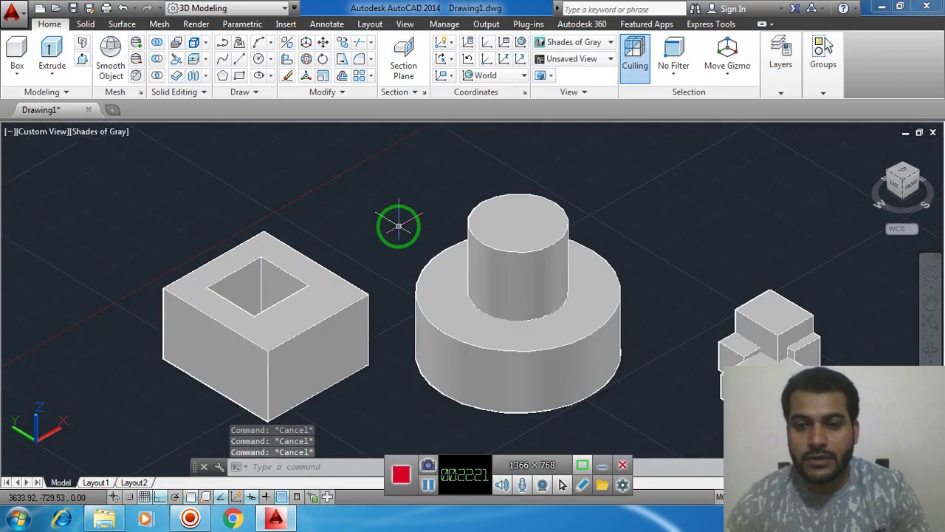
{"action": "scroll", "coordinate": [327, 215], "scroll_direction": "down", "scroll_amount": 1}
{"action": "scroll", "coordinate": [547, 262], "scroll_direction": "up", "scroll_amount": 1}
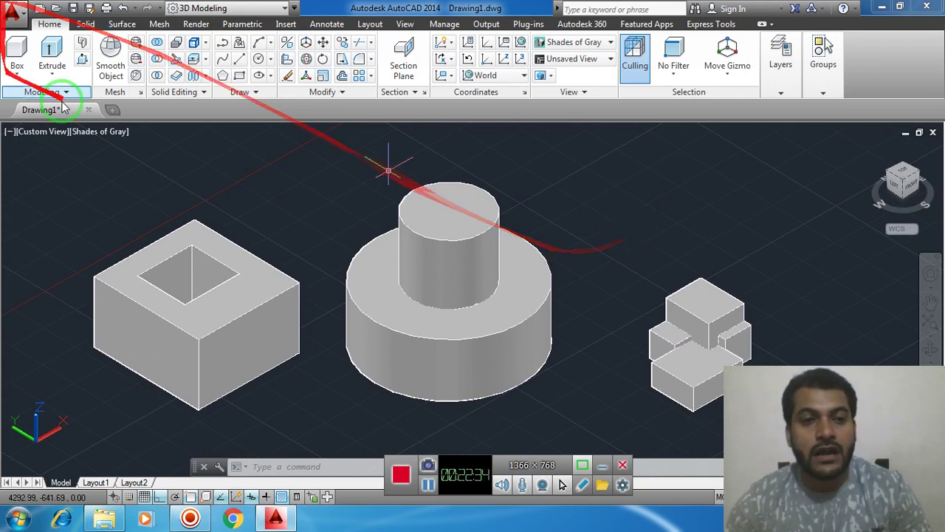
{"action": "scroll", "coordinate": [545, 243], "scroll_direction": "down", "scroll_amount": 2}
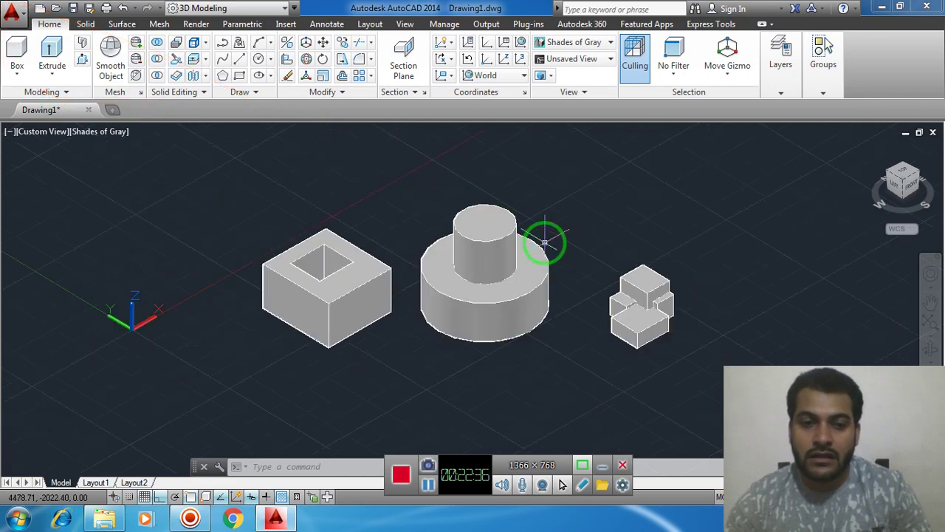
{"action": "scroll", "coordinate": [545, 242], "scroll_direction": "up", "scroll_amount": 4}
{"action": "scroll", "coordinate": [545, 242], "scroll_direction": "down", "scroll_amount": 3}
{"action": "mouse_move", "coordinate": [545, 243]}
{"action": "middle_mouse_down"}
{"action": "mouse_move", "coordinate": [592, 244]}
{"action": "mouse_move", "coordinate": [559, 236]}
{"action": "middle_mouse_up"}
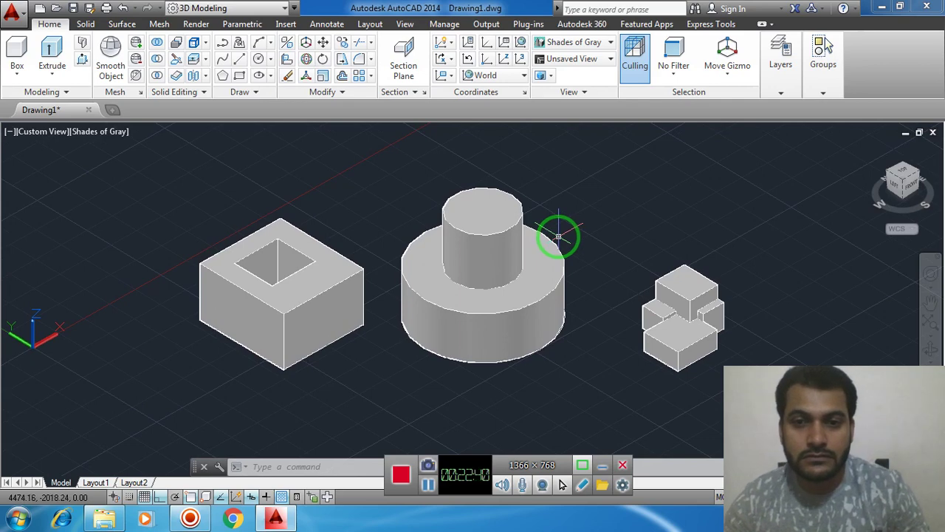